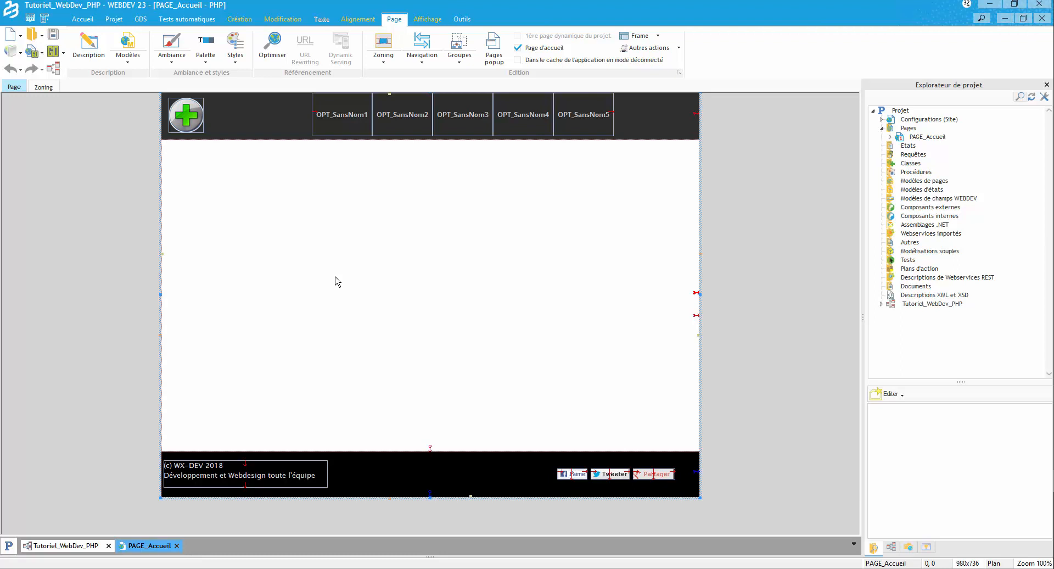
pyautogui.click(358, 112)
pyautogui.click(412, 193)
pyautogui.click(358, 125)
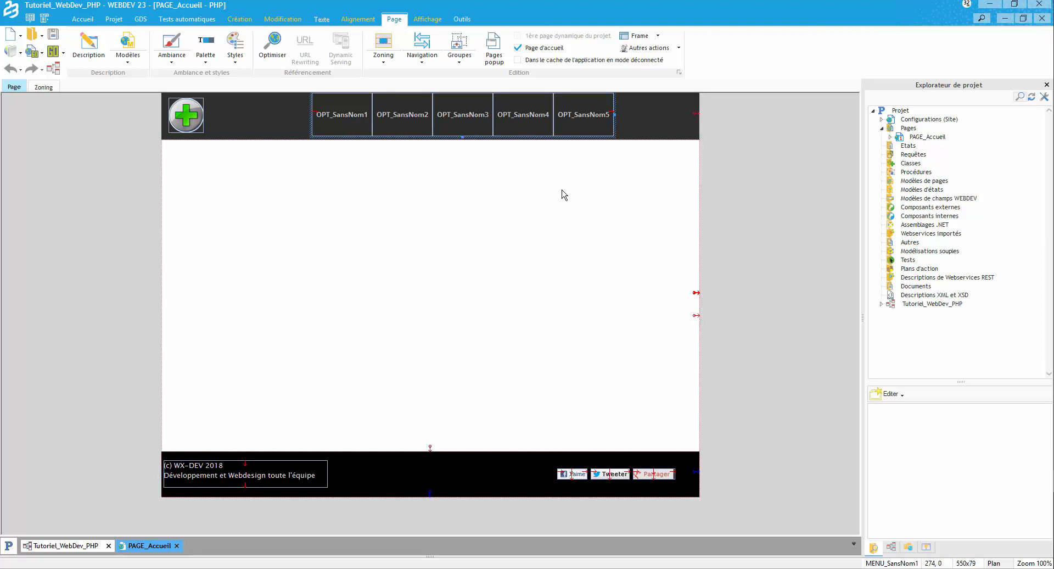
pyautogui.click(425, 176)
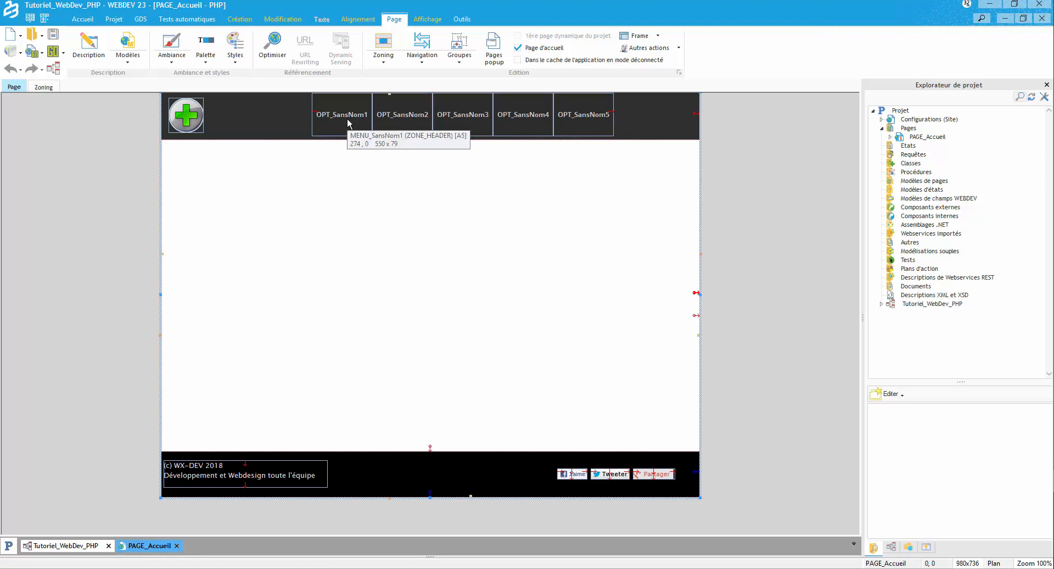
pyautogui.click(347, 120)
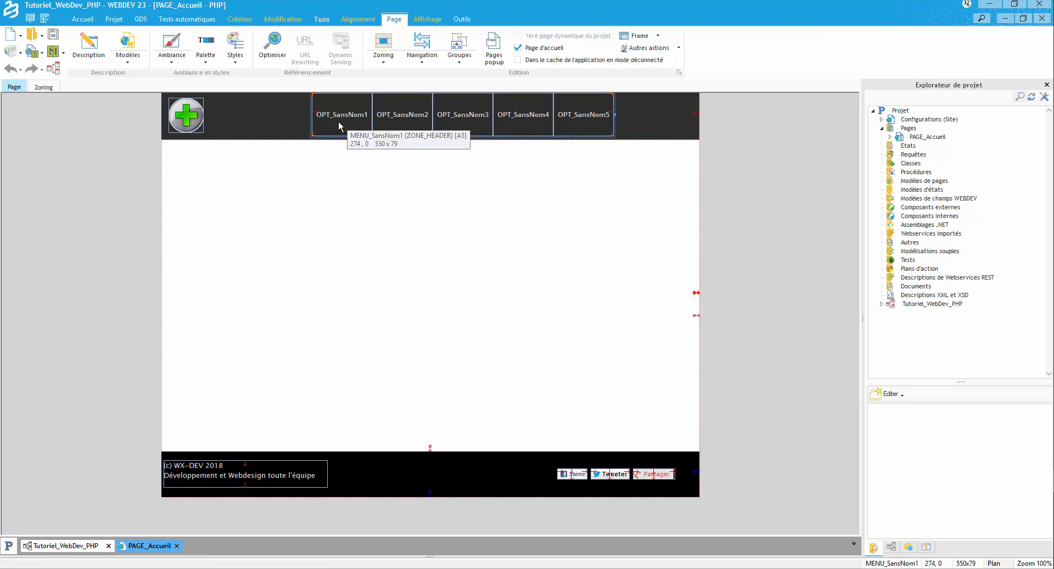
pyautogui.click(358, 198)
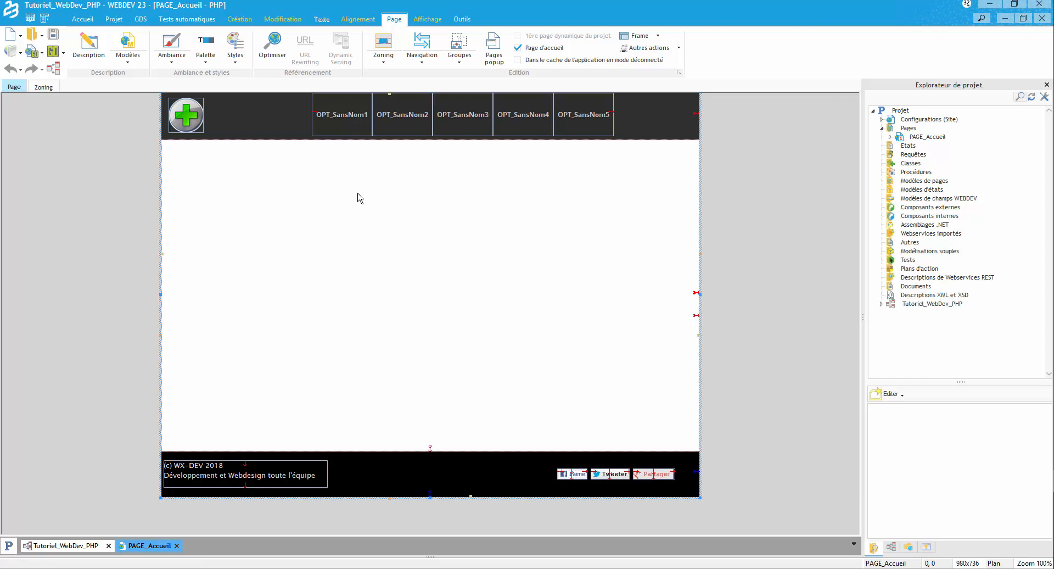
pyautogui.click(357, 127)
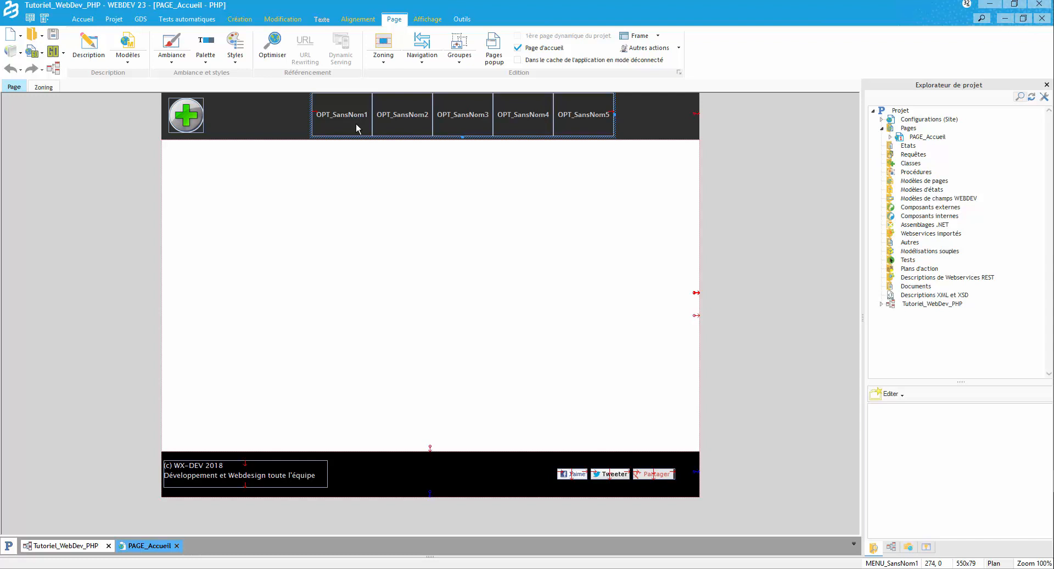
pyautogui.click(465, 182)
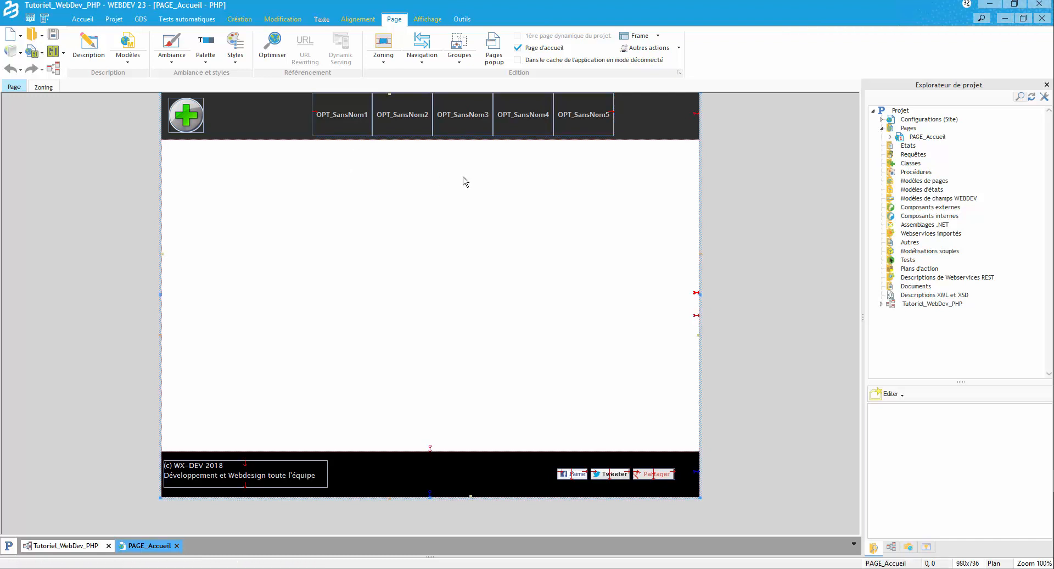
pyautogui.click(923, 183)
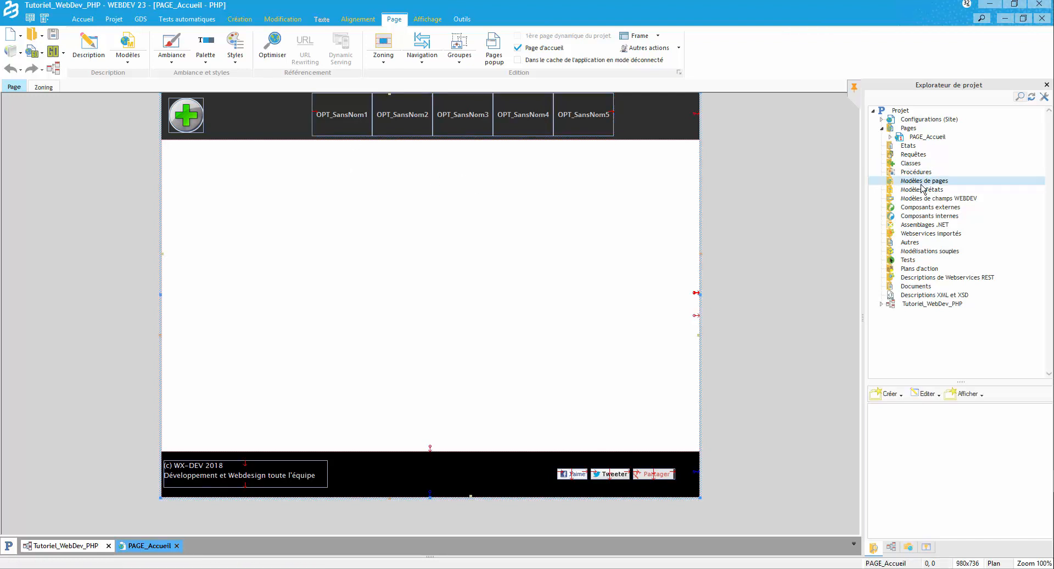
pyautogui.rightClick(927, 182)
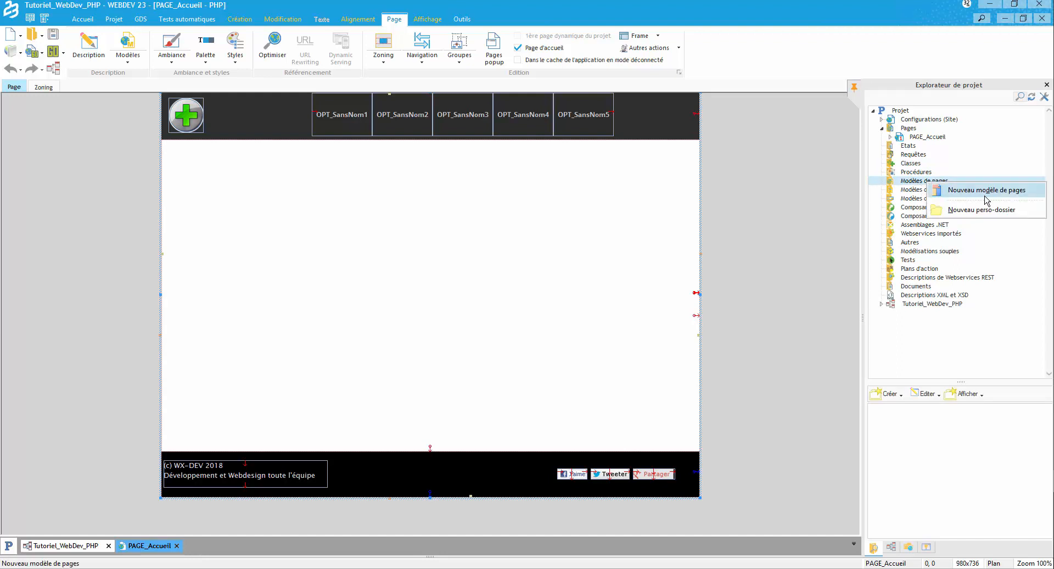
pyautogui.click(684, 214)
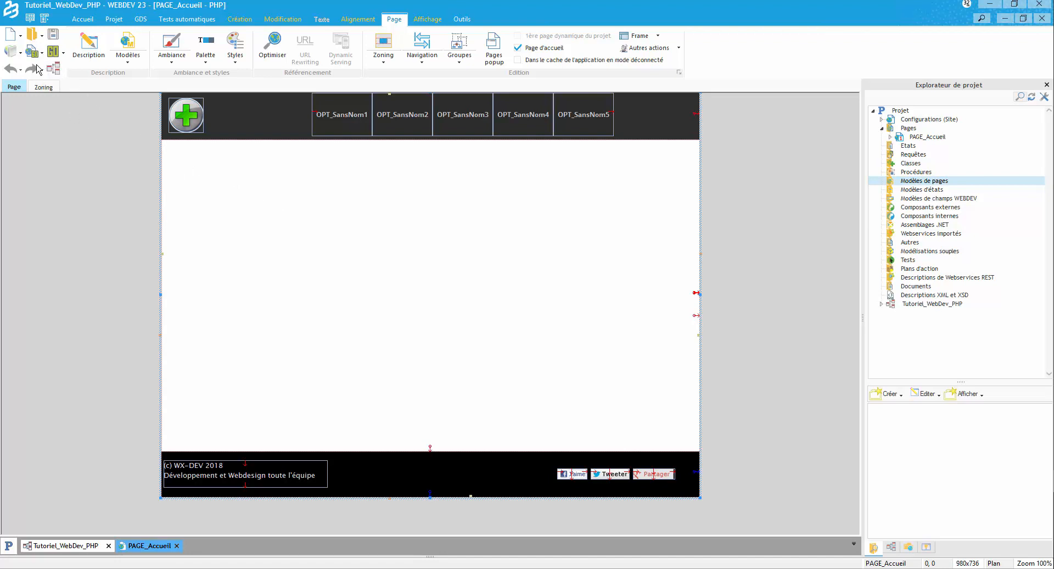
# - Save the PAGE_Accueil page as a page template named Modele_PAGE and add it to the project
pyautogui.click(31, 20)
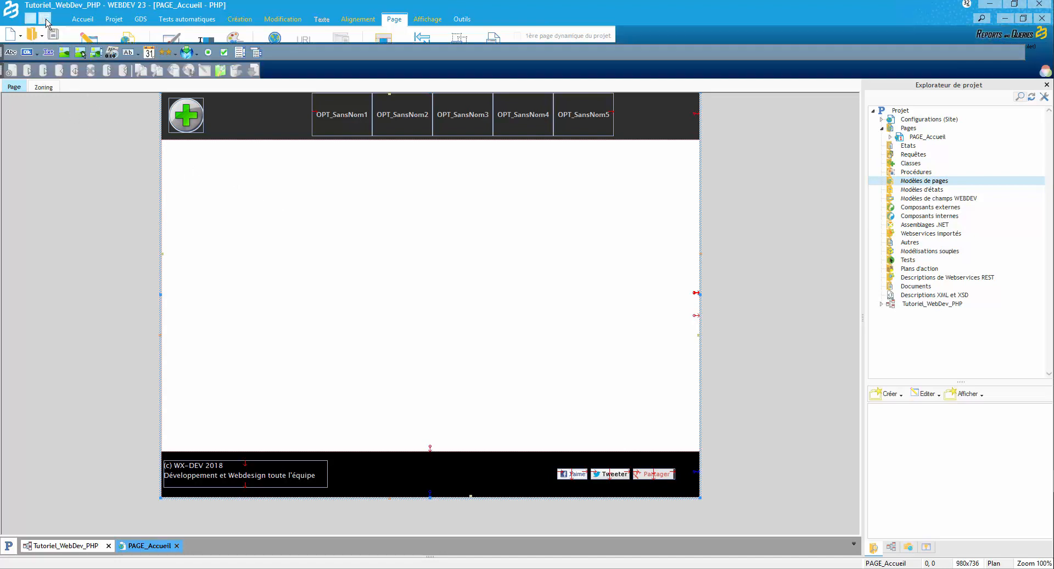
pyautogui.click(69, 19)
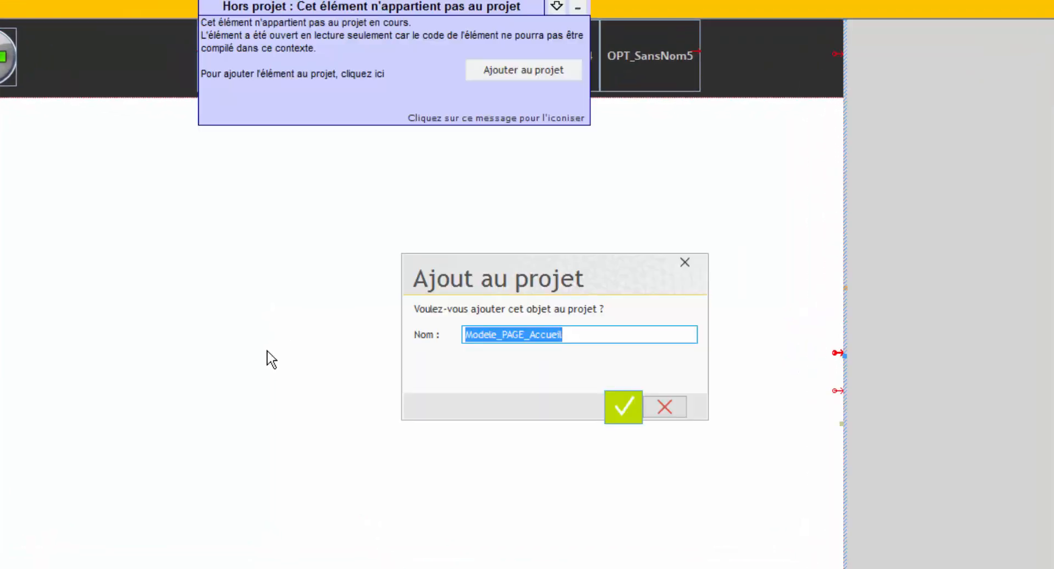
pyautogui.click(519, 326)
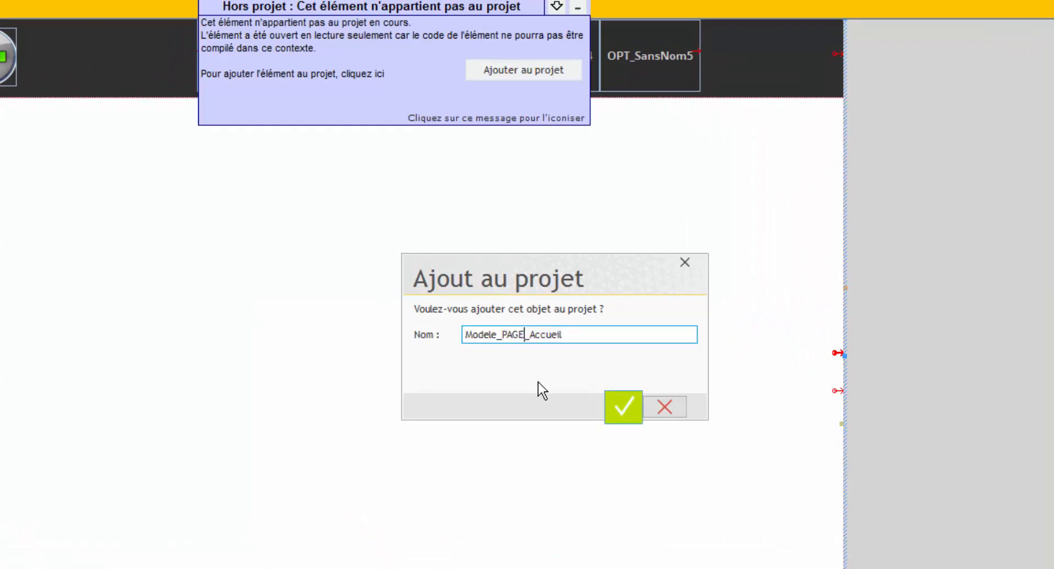
pyautogui.hotkey('shift', 'End')
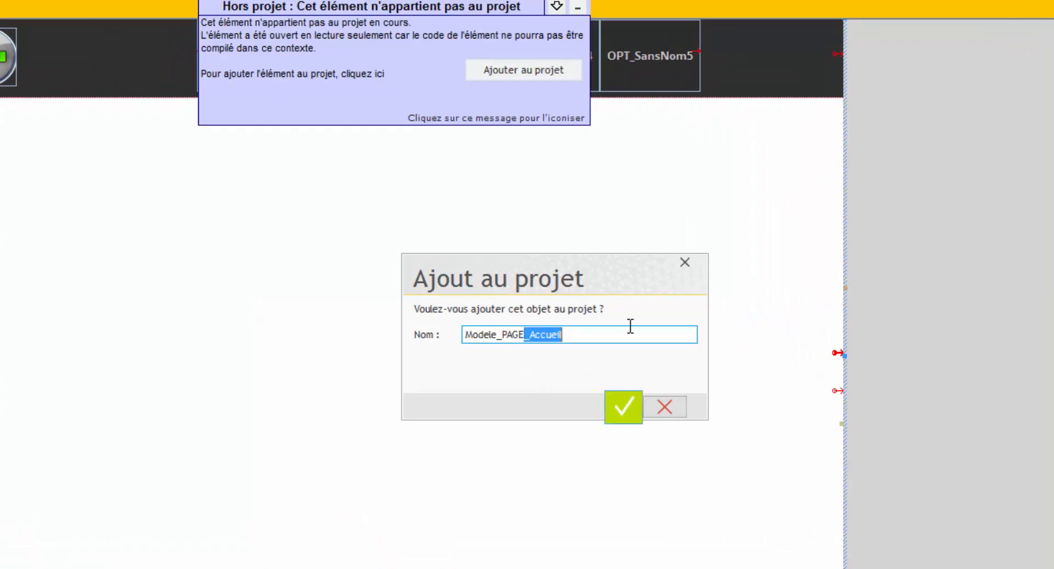
pyautogui.press('Delete')
pyautogui.click(626, 413)
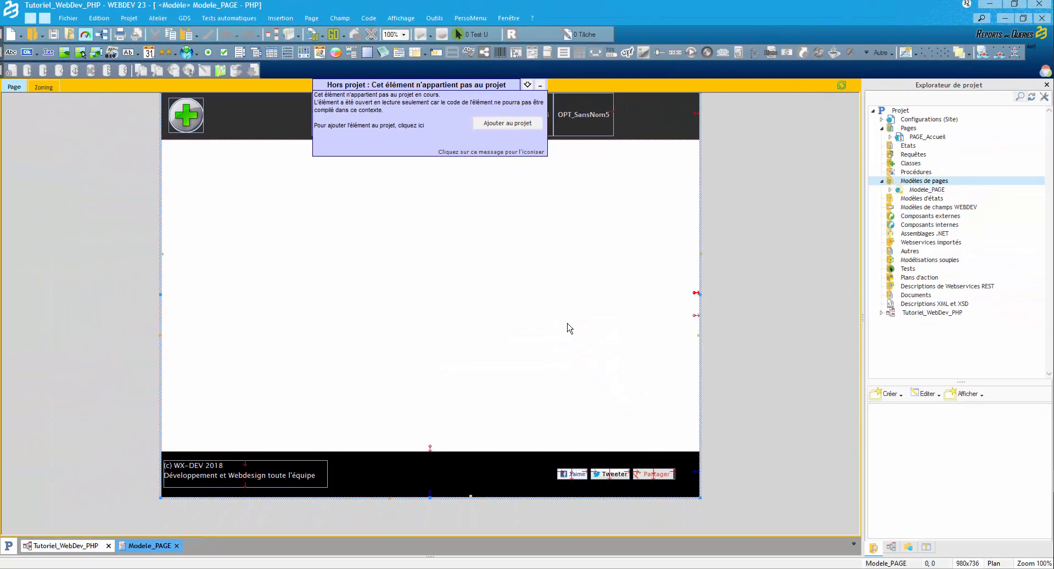
pyautogui.click(515, 129)
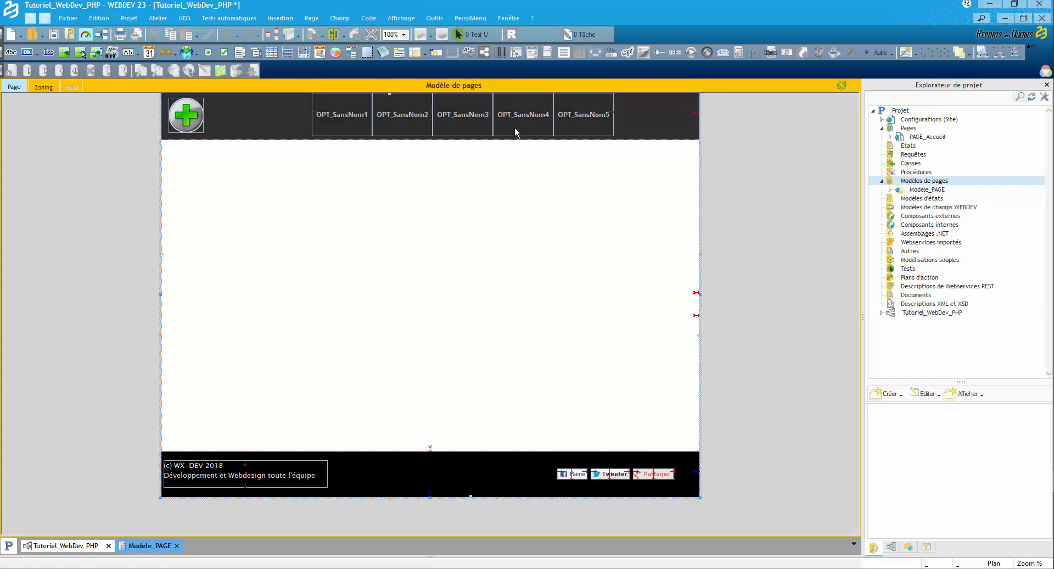
# - Restore the ribbon display, open the Modele_PAGE template and expand its fields in the project tree
pyautogui.click(44, 18)
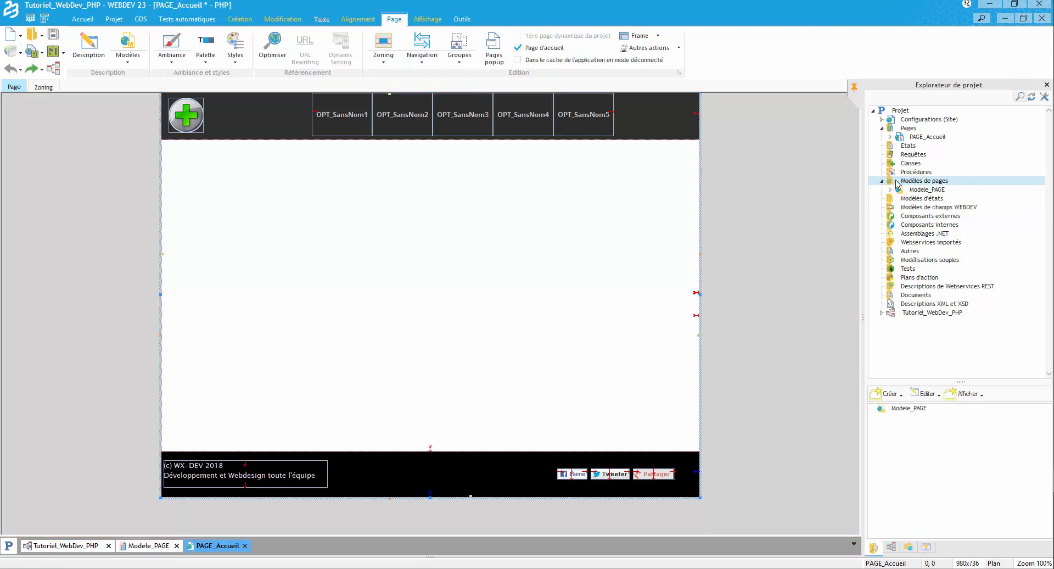
pyautogui.click(913, 191)
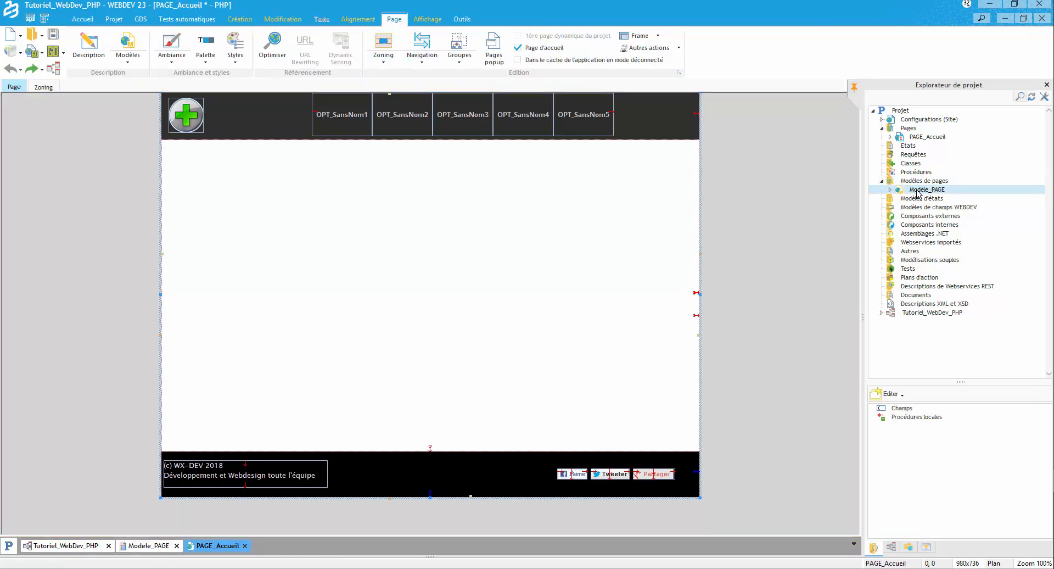
pyautogui.doubleClick(917, 190)
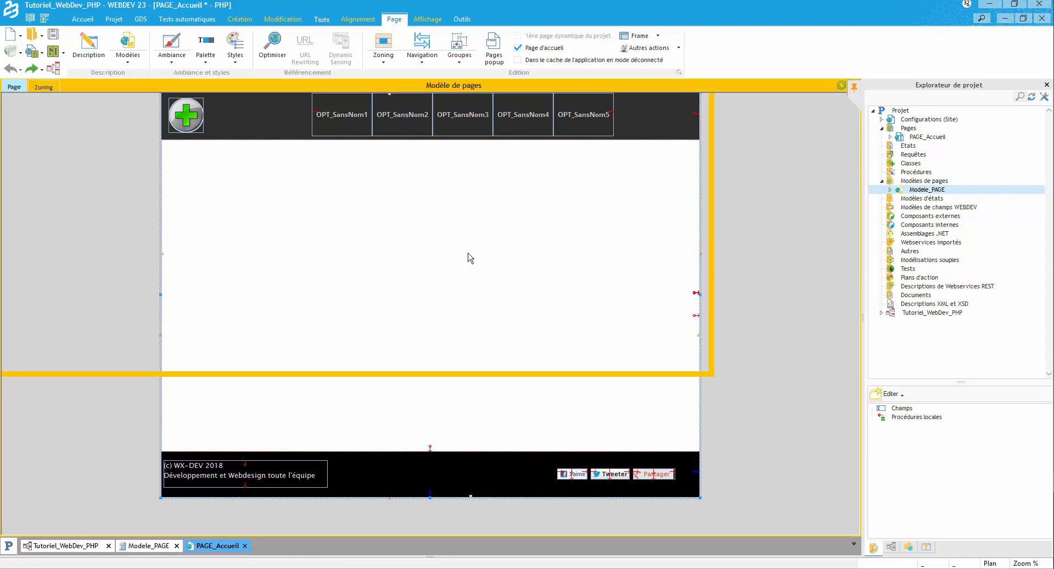
pyautogui.click(890, 190)
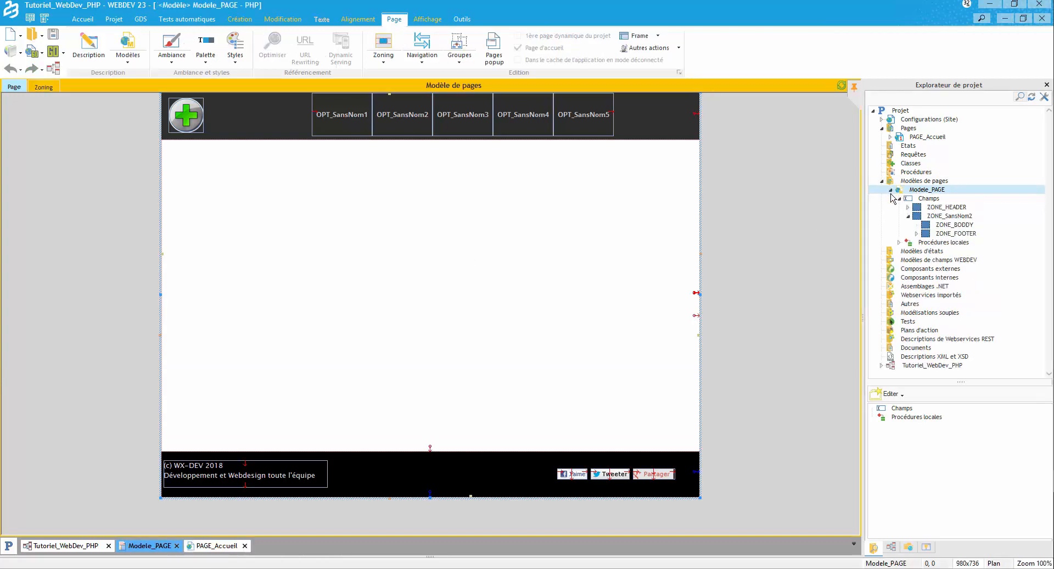
# - Rename the template's ZONE_SansNom2 layout zone as ZONE_PAGE
pyautogui.click(940, 209)
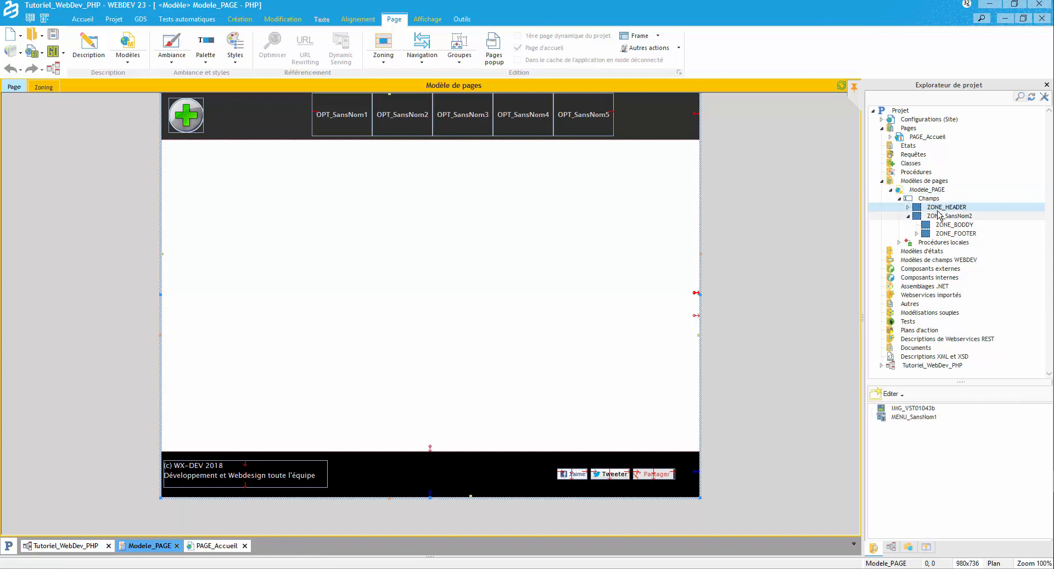
pyautogui.click(944, 218)
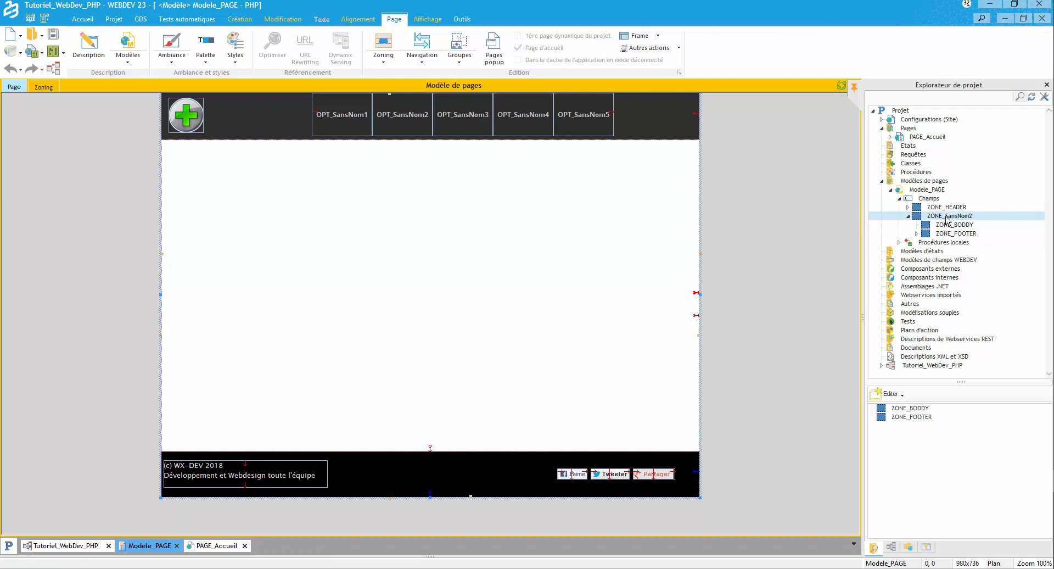
pyautogui.rightClick(953, 217)
pyautogui.click(977, 252)
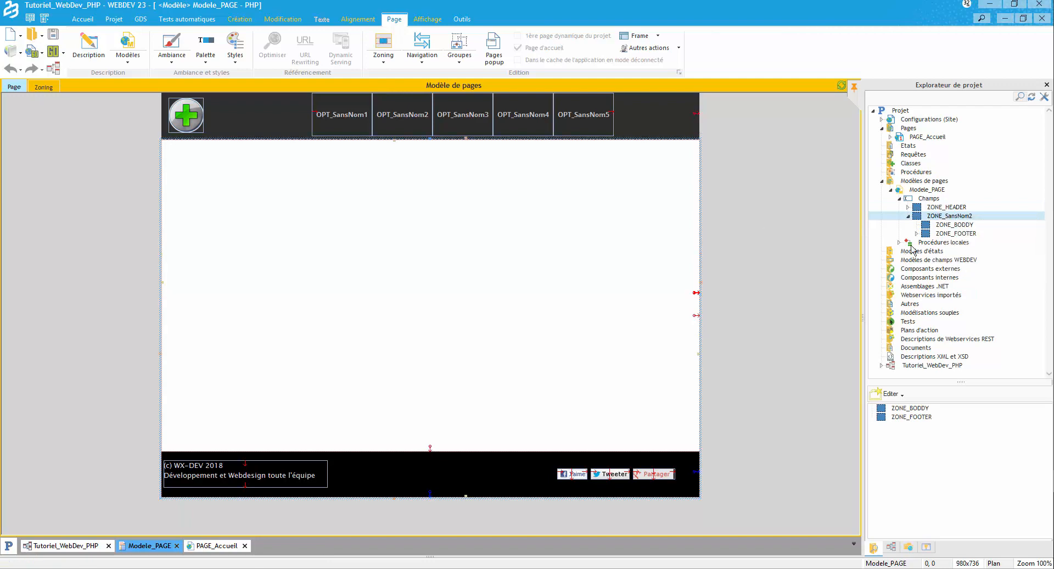
pyautogui.doubleClick(646, 209)
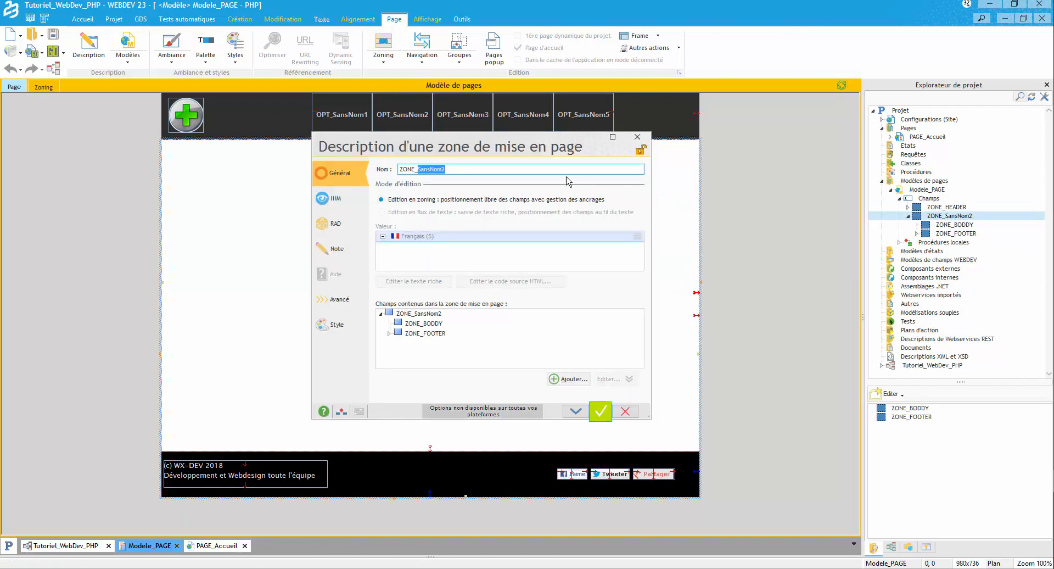
pyautogui.click(420, 169)
pyautogui.moveTo(420, 170); pyautogui.dragTo(560, 170)
pyautogui.write('PAGE')
pyautogui.click(600, 411)
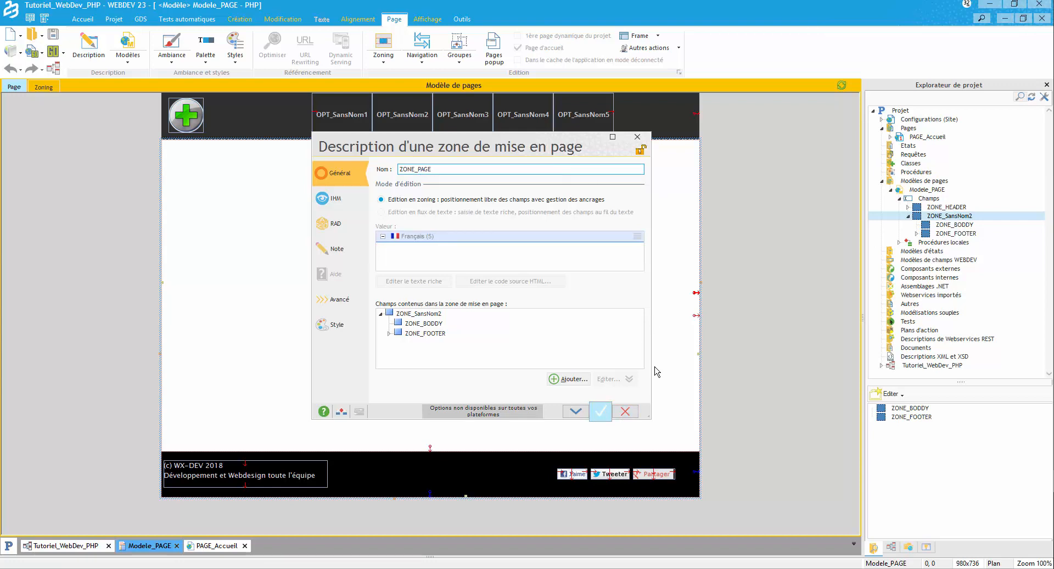
# - Check the body, footer and header zones in the project tree and save the Modele_PAGE template
pyautogui.click(957, 226)
pyautogui.click(957, 234)
pyautogui.click(950, 208)
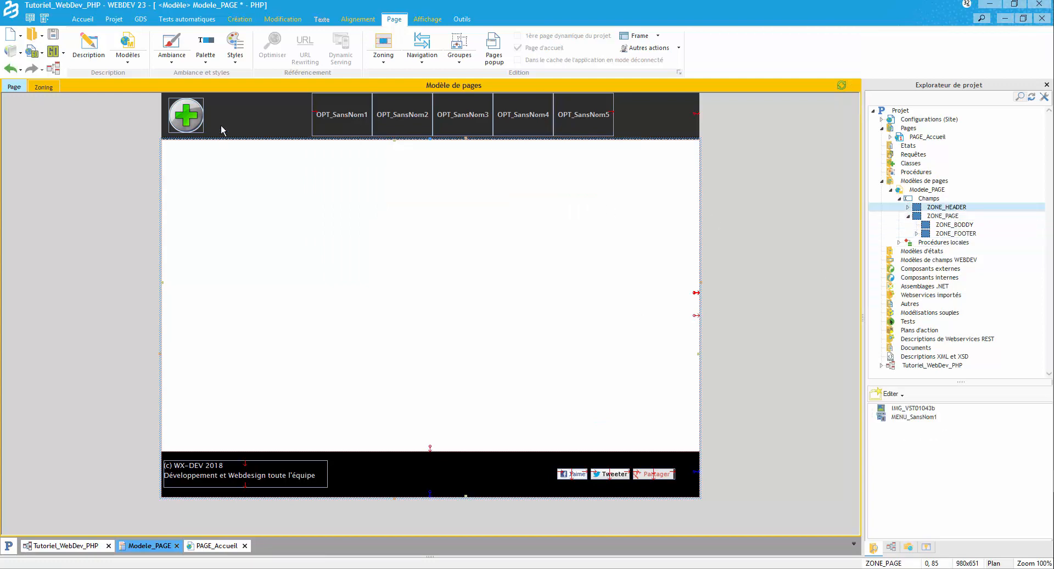
pyautogui.click(53, 34)
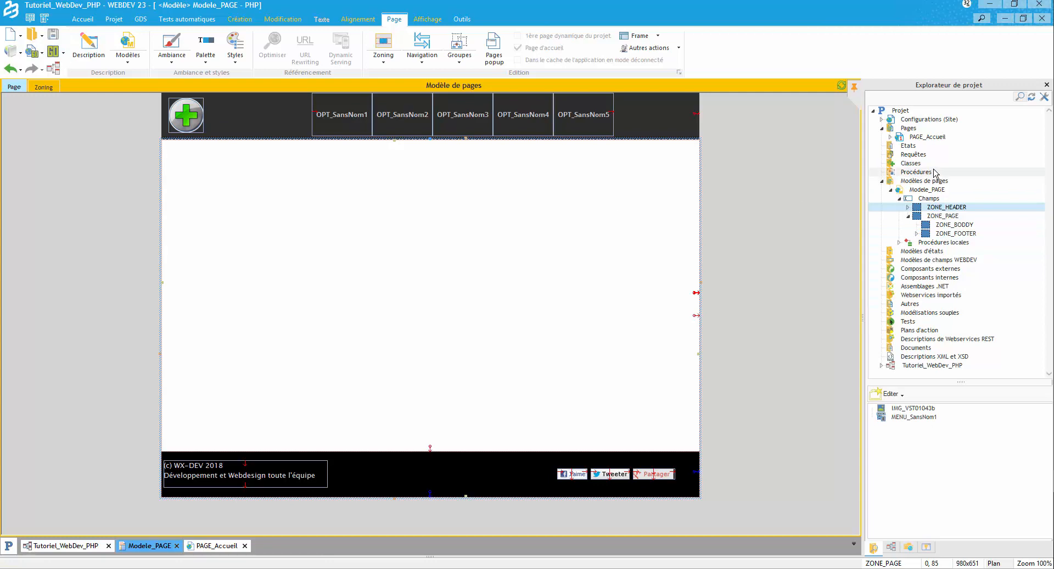
# - Open PAGE_Accueil and delete its logo, menu, copyright text and social buttons from the header and footer
pyautogui.doubleClick(910, 138)
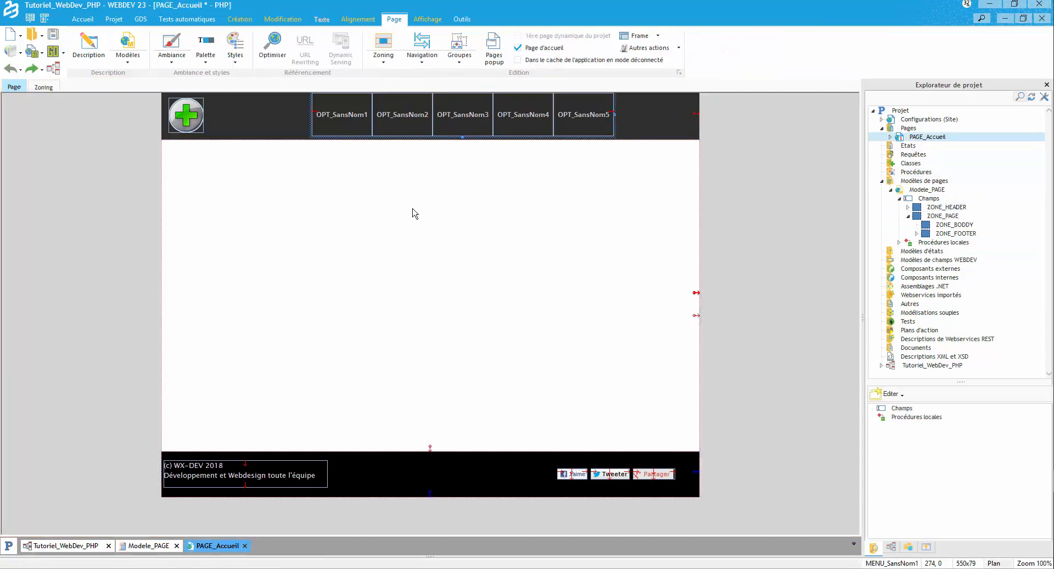
pyautogui.click(197, 128)
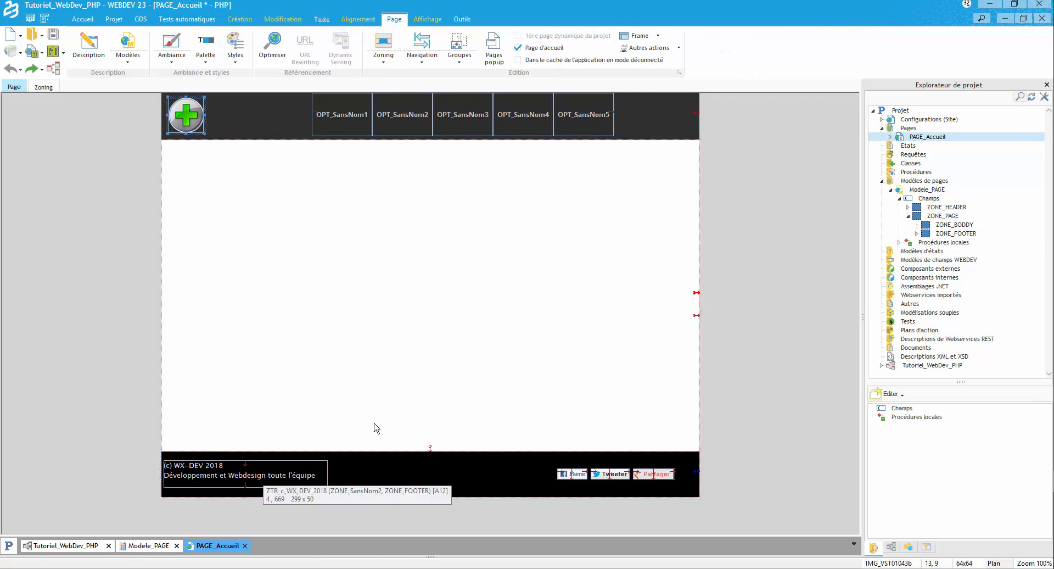
pyautogui.click(649, 482)
pyautogui.moveTo(728, 112); pyautogui.dragTo(149, 485)
pyautogui.press('Delete')
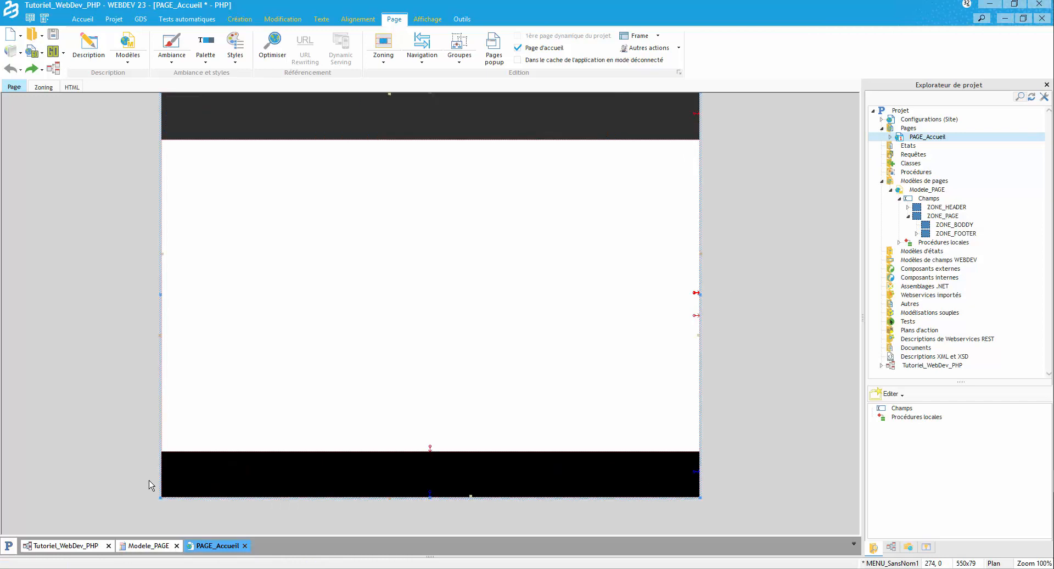
# - Delete the header, body and footer zones of PAGE_Accueil in zoning mode and save the emptied page
pyautogui.click(43, 87)
pyautogui.click(271, 126)
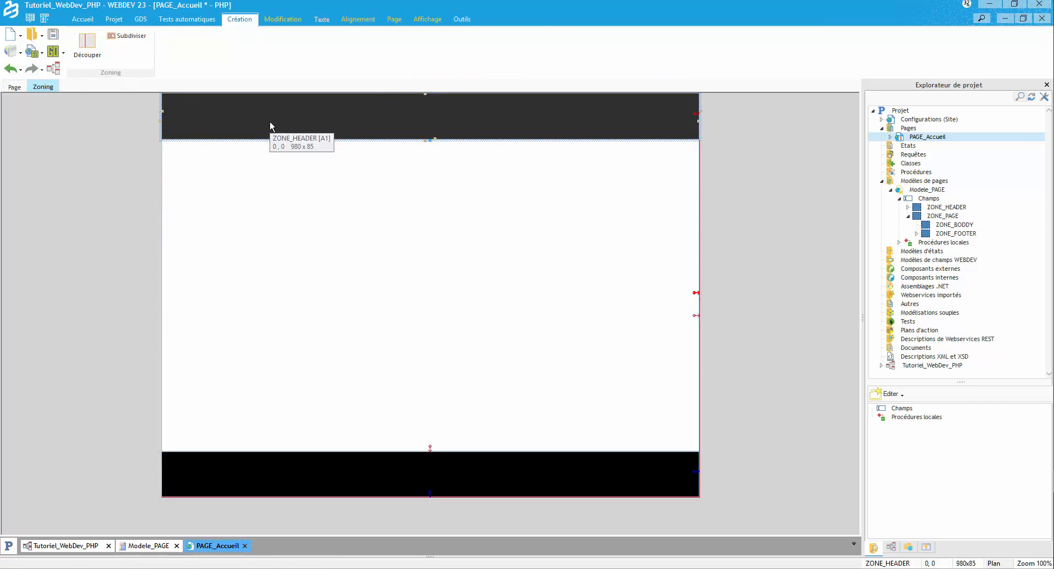
pyautogui.press('Delete')
pyautogui.click(330, 187)
pyautogui.press('Delete')
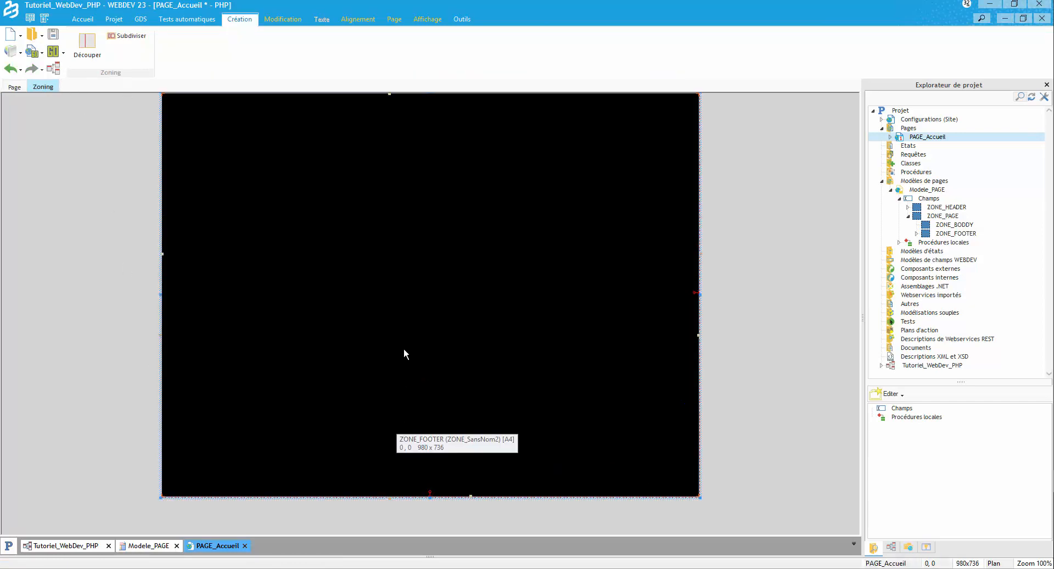
pyautogui.click(404, 350)
pyautogui.press('Delete')
pyautogui.click(13, 87)
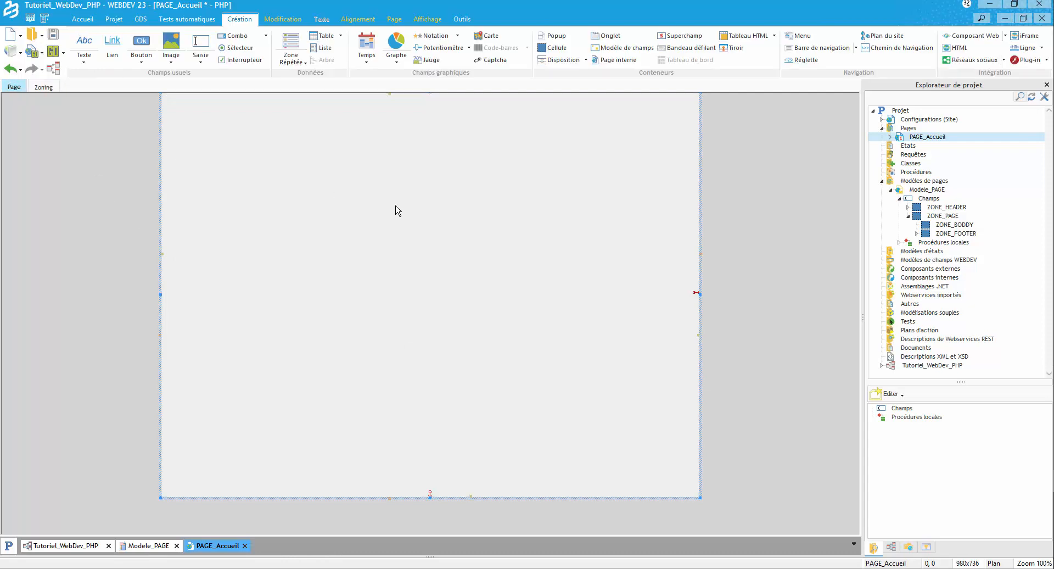
pyautogui.click(51, 36)
# - Expand PAGE_Accueil's fields in the project tree and compare its ZONE_SansNom2 zone with the template's ZONE_PAGE
pyautogui.click(890, 138)
pyautogui.click(900, 147)
pyautogui.click(899, 147)
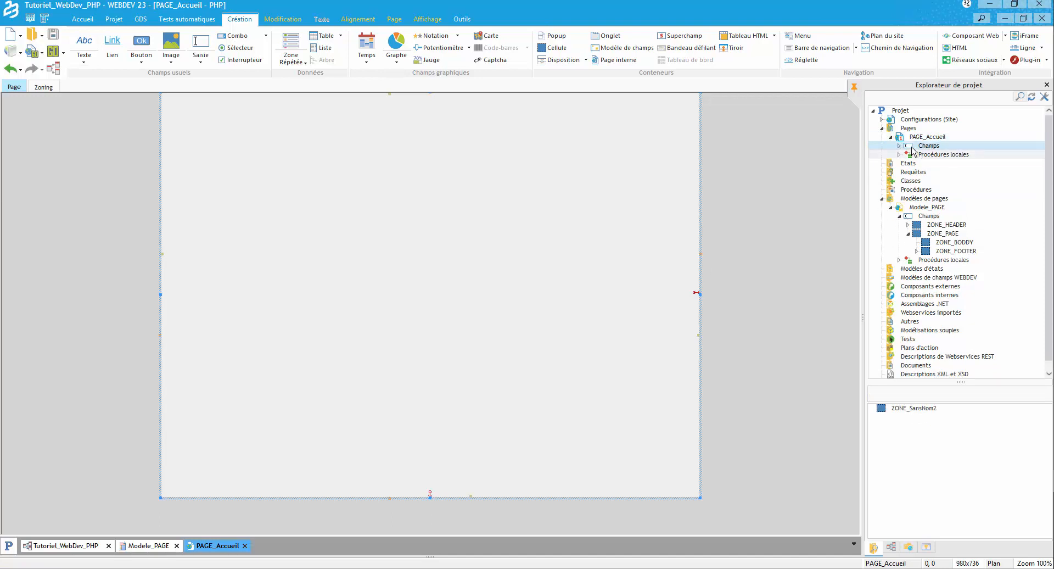
pyautogui.click(899, 146)
pyautogui.click(949, 155)
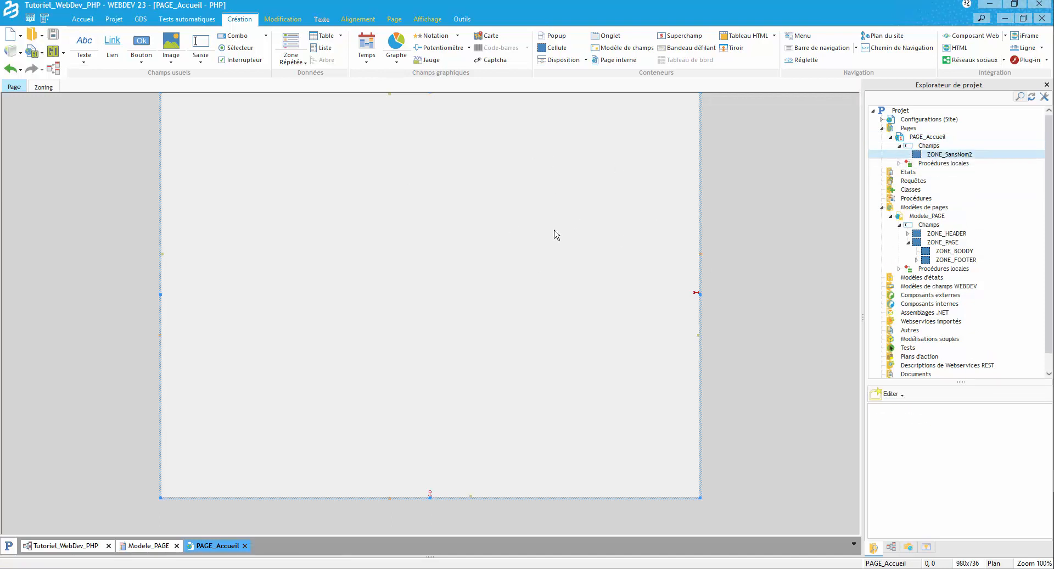
pyautogui.click(945, 243)
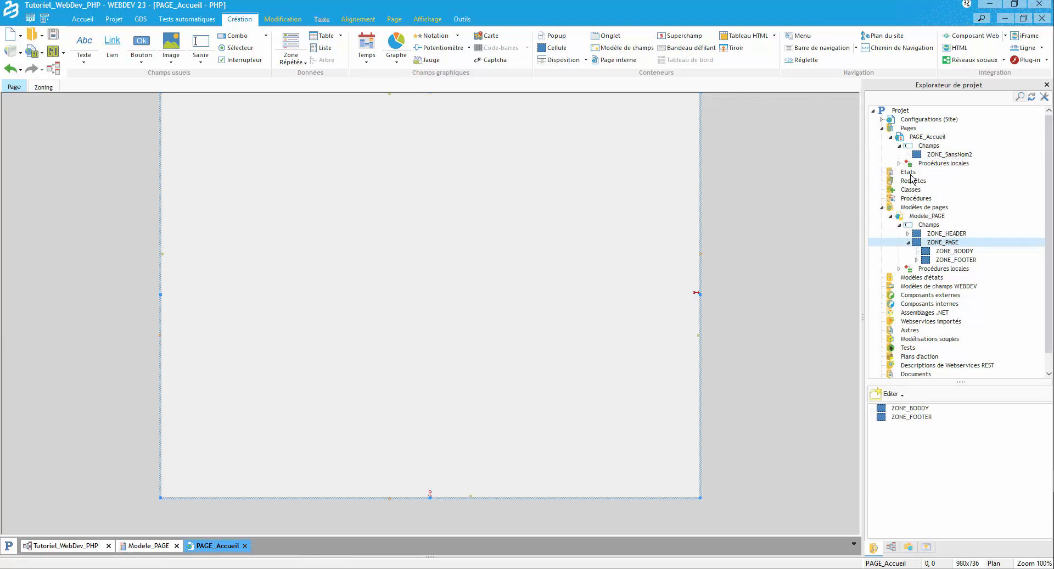
# - Apply the project template Modele_PAGE to PAGE_Accueil without keeping any overridden property of the page
pyautogui.click(395, 19)
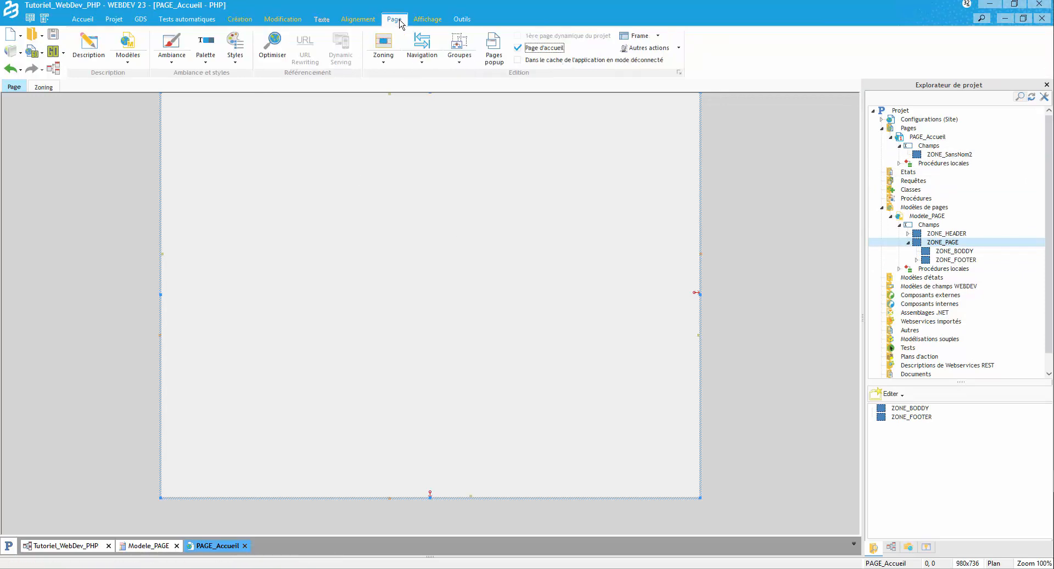
pyautogui.click(128, 44)
pyautogui.click(138, 94)
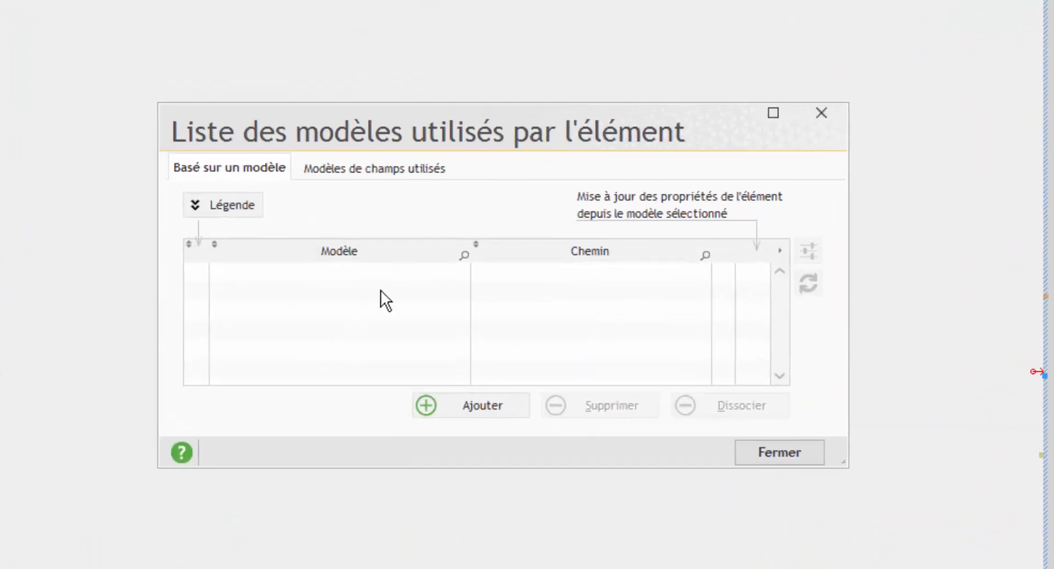
pyautogui.click(470, 404)
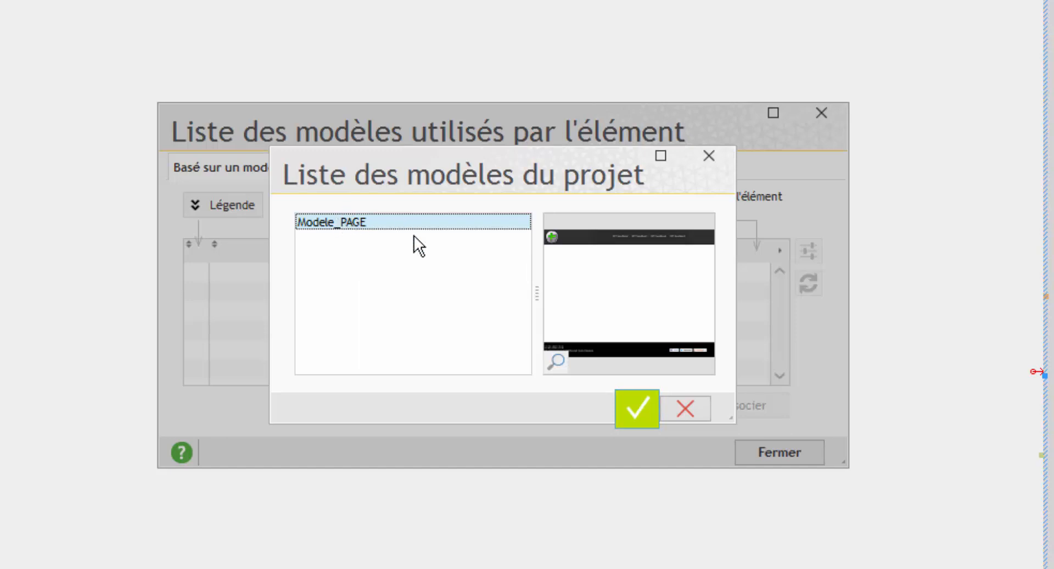
pyautogui.click(644, 408)
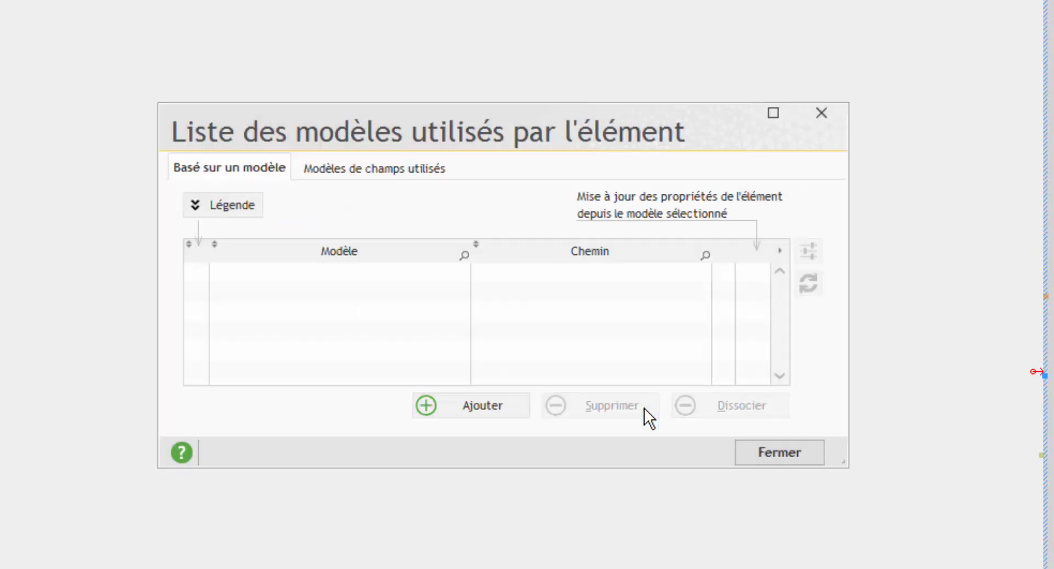
pyautogui.click(657, 401)
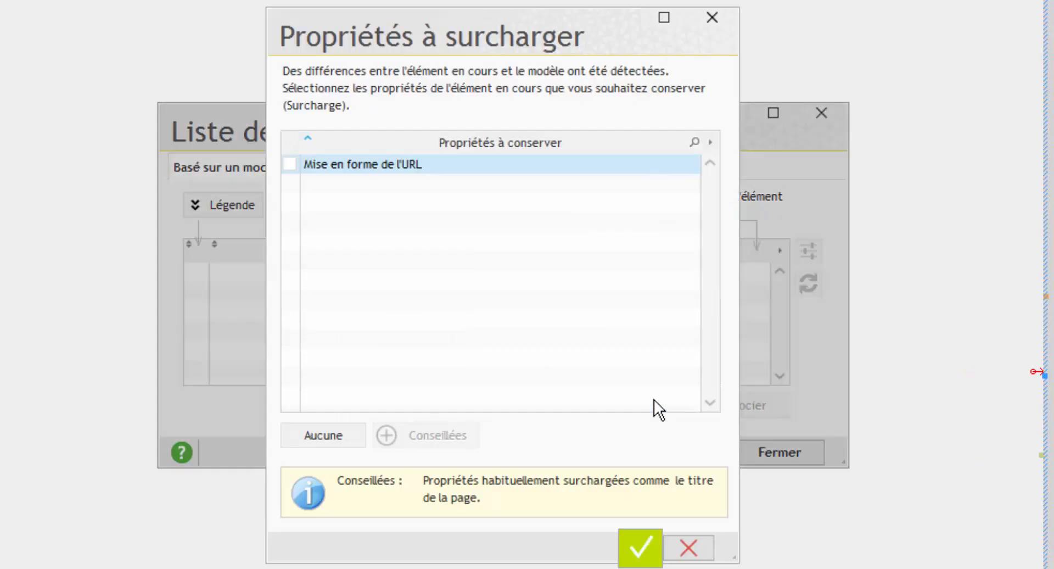
pyautogui.click(638, 539)
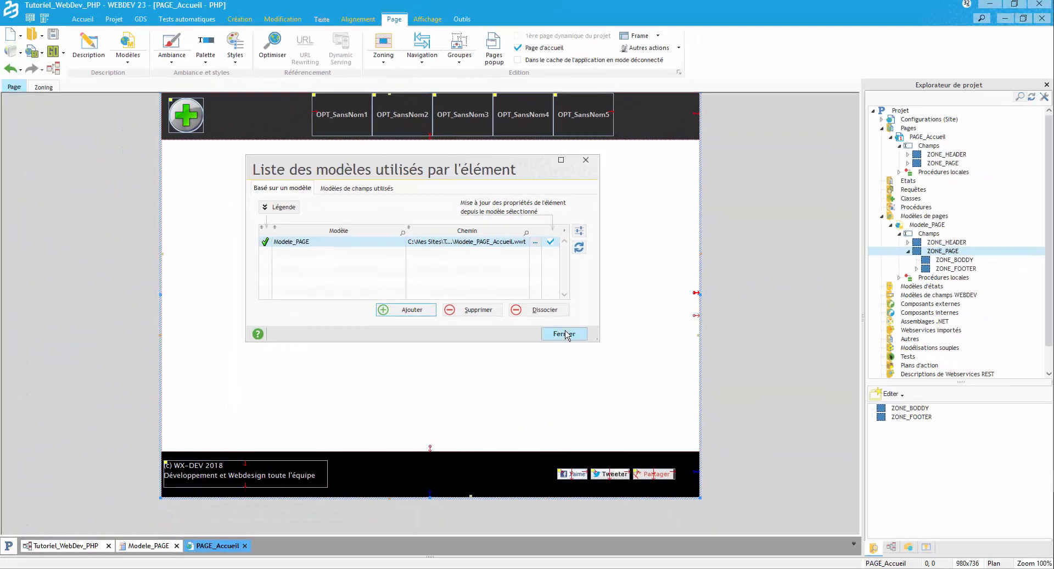
pyautogui.click(564, 333)
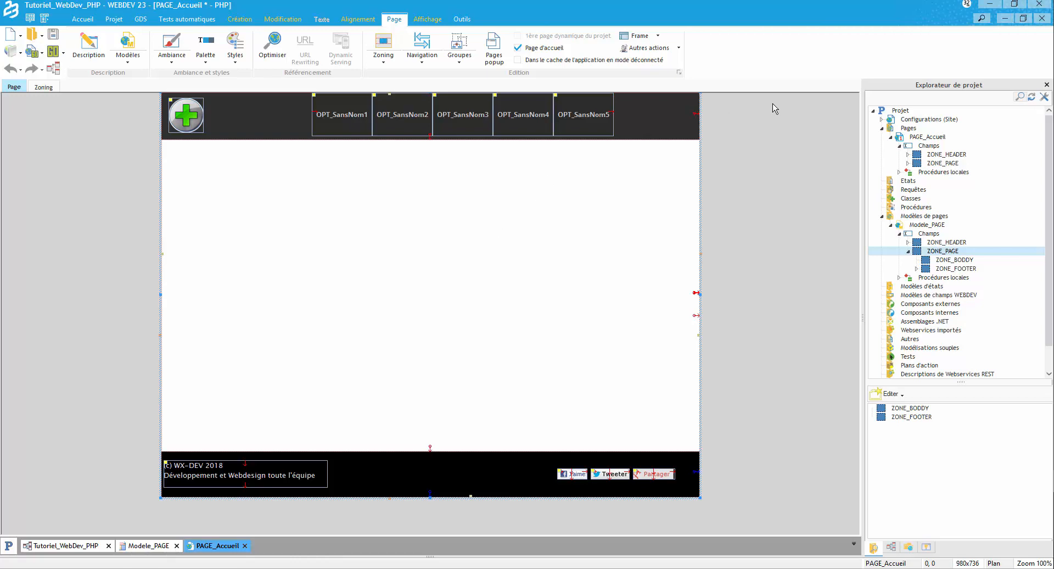
# - Create a new page based on the Modele_PAGE template and save it with the title Presentation as PAGE_Presentation
pyautogui.rightClick(910, 129)
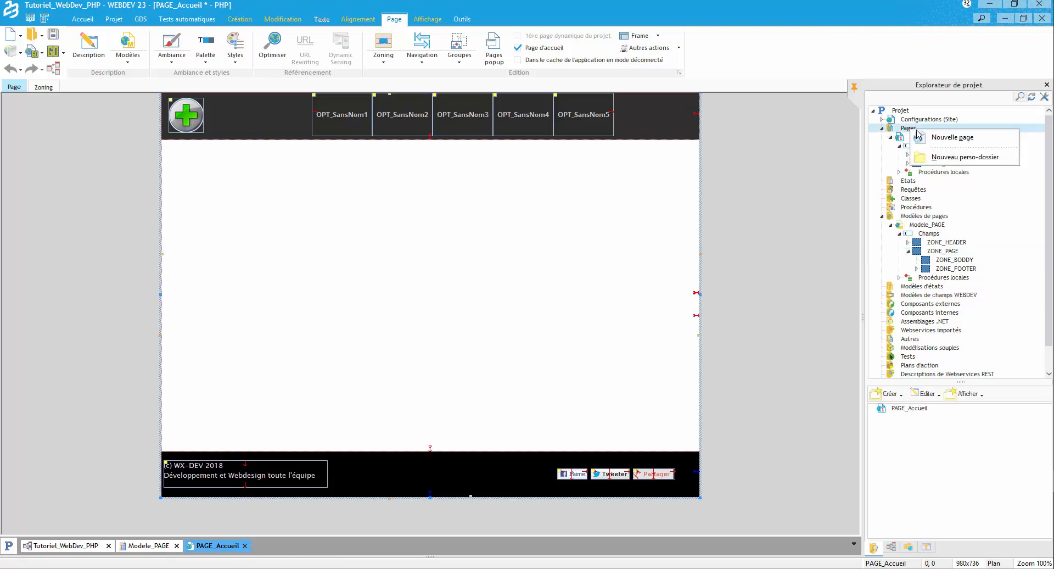
pyautogui.click(928, 138)
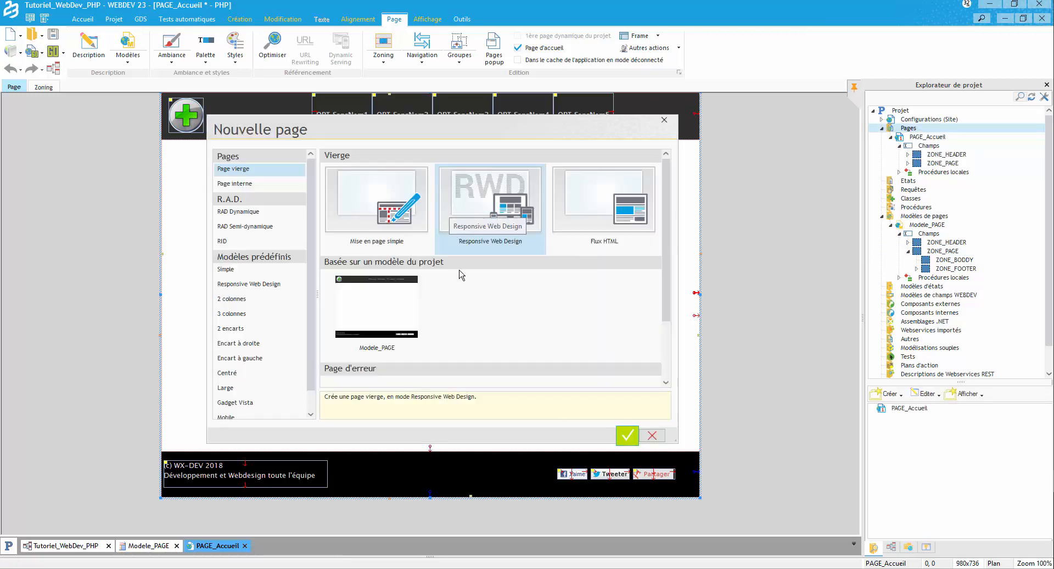
pyautogui.click(384, 296)
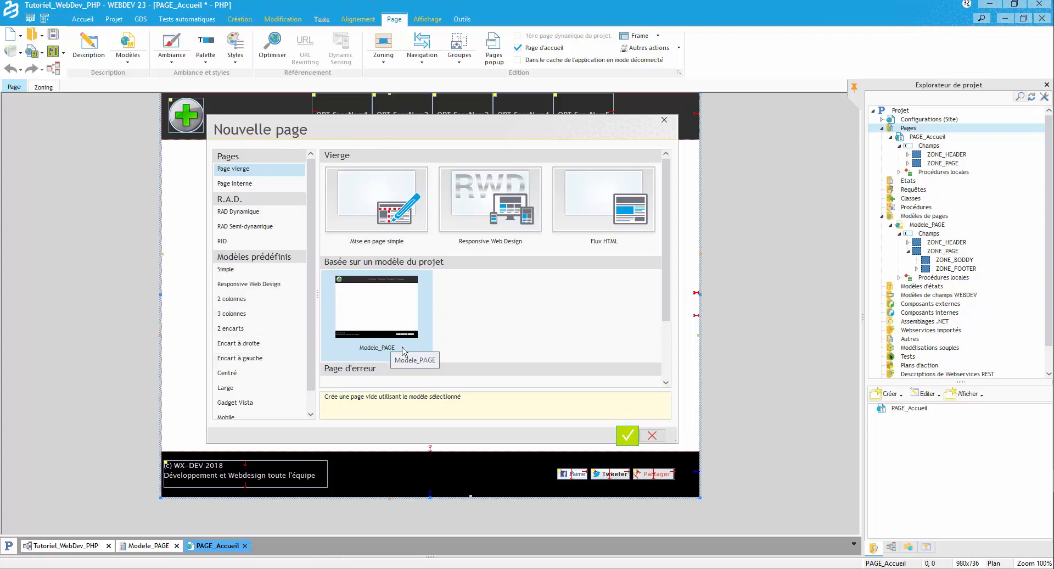
pyautogui.click(628, 436)
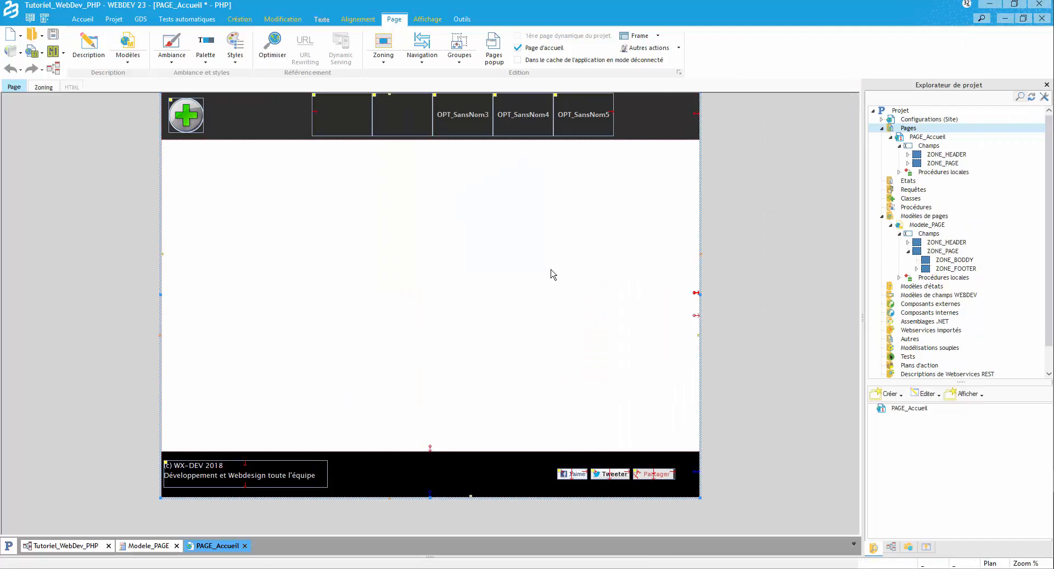
pyautogui.click(53, 35)
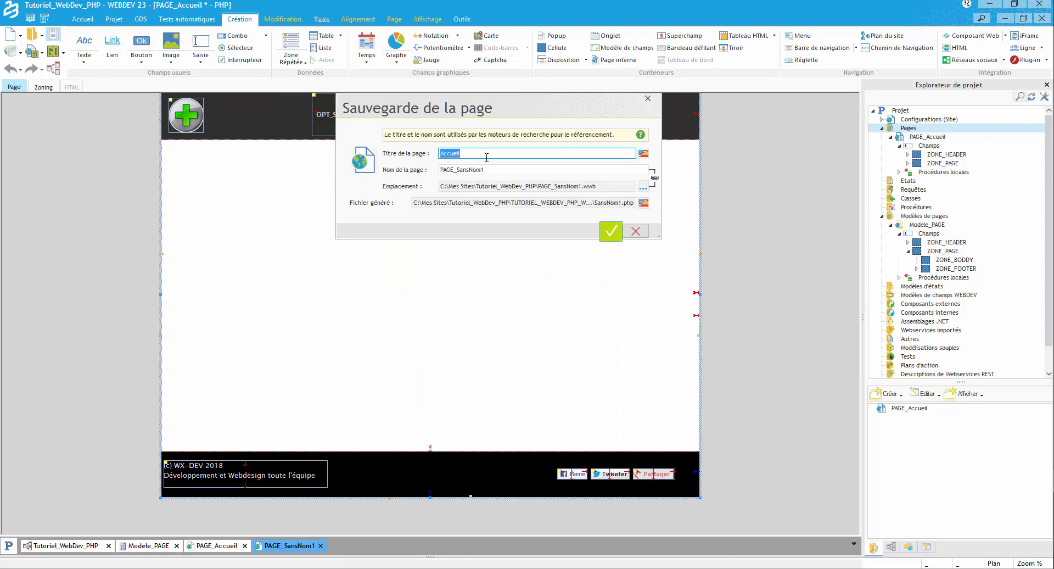
pyautogui.press('BackSpace')
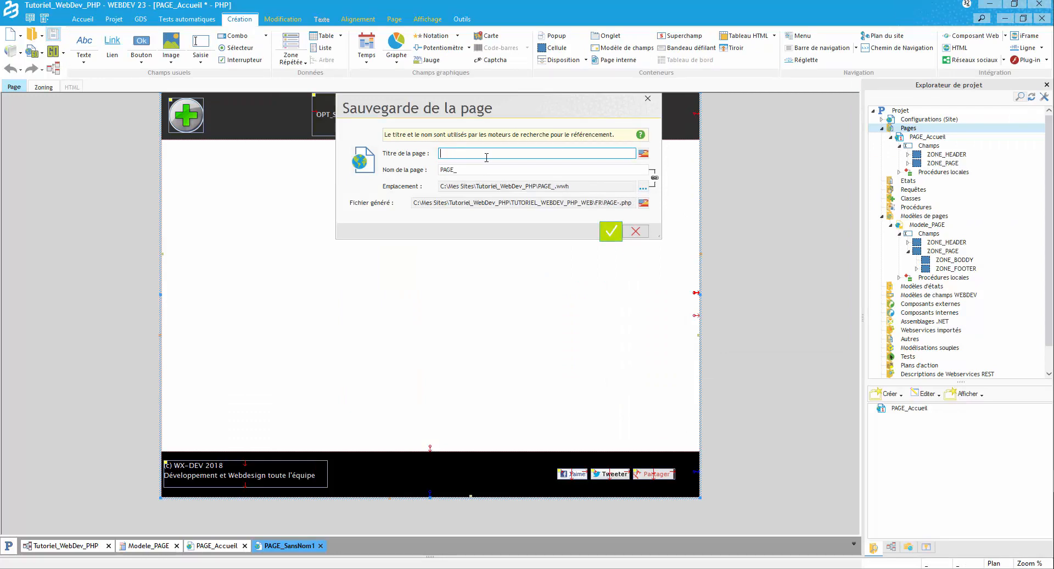
pyautogui.write('Presentation')
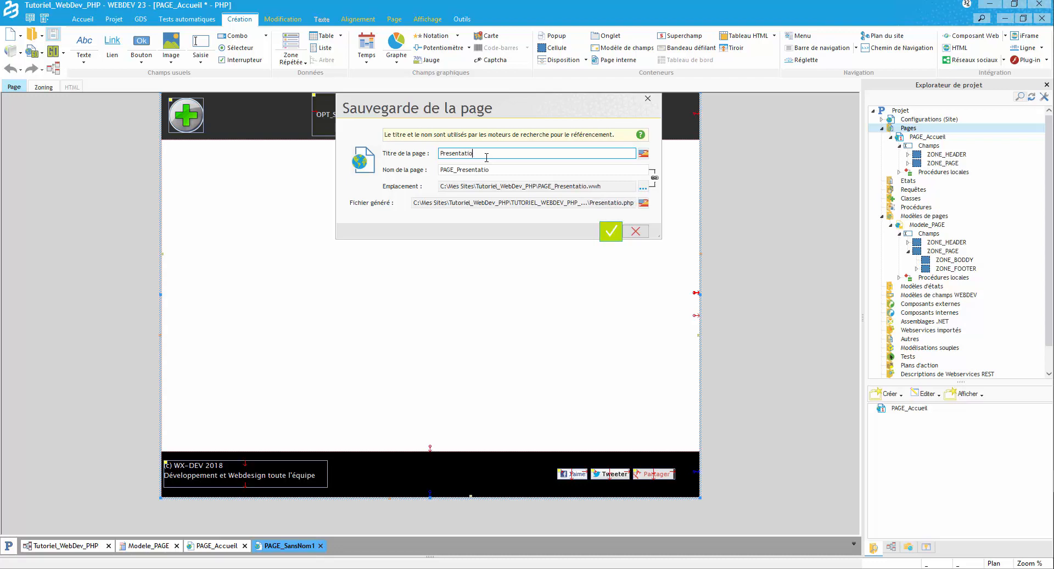
pyautogui.click(613, 232)
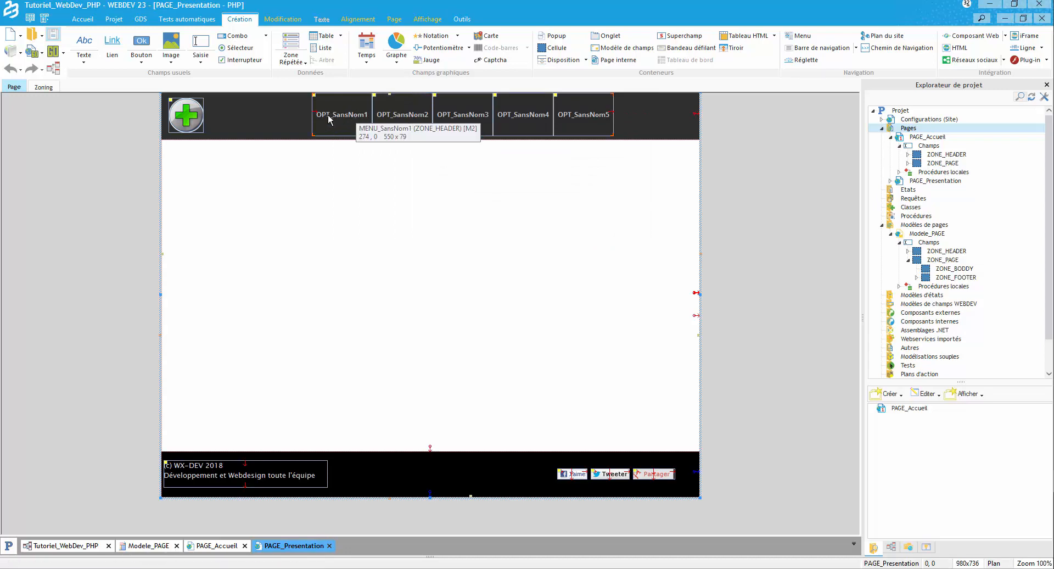
# - Open the Modele_PAGE template and set the first header menu option's name to OPT_Accueil and its caption to Accueil
pyautogui.click(927, 234)
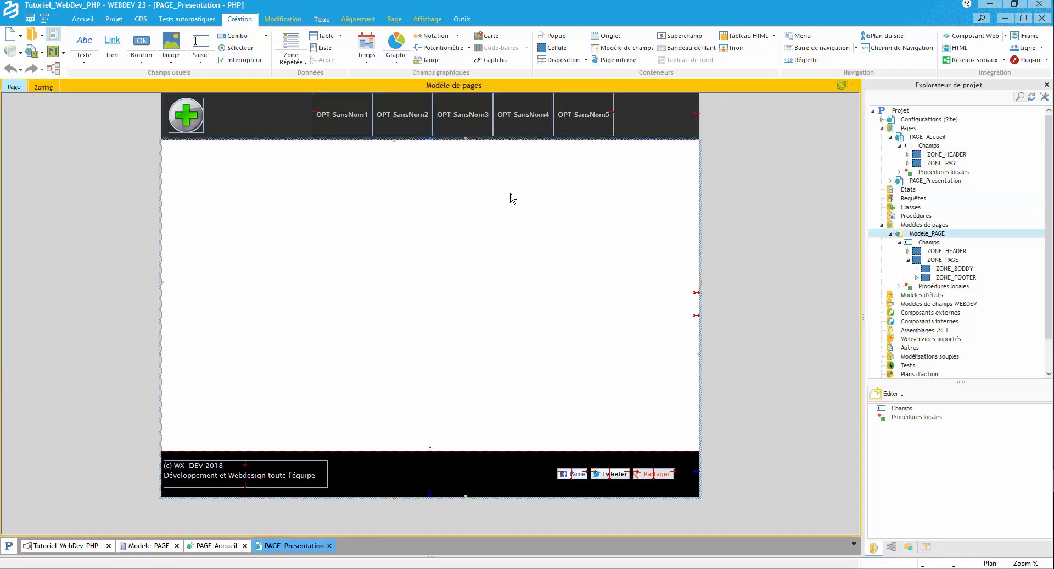
pyautogui.click(352, 118)
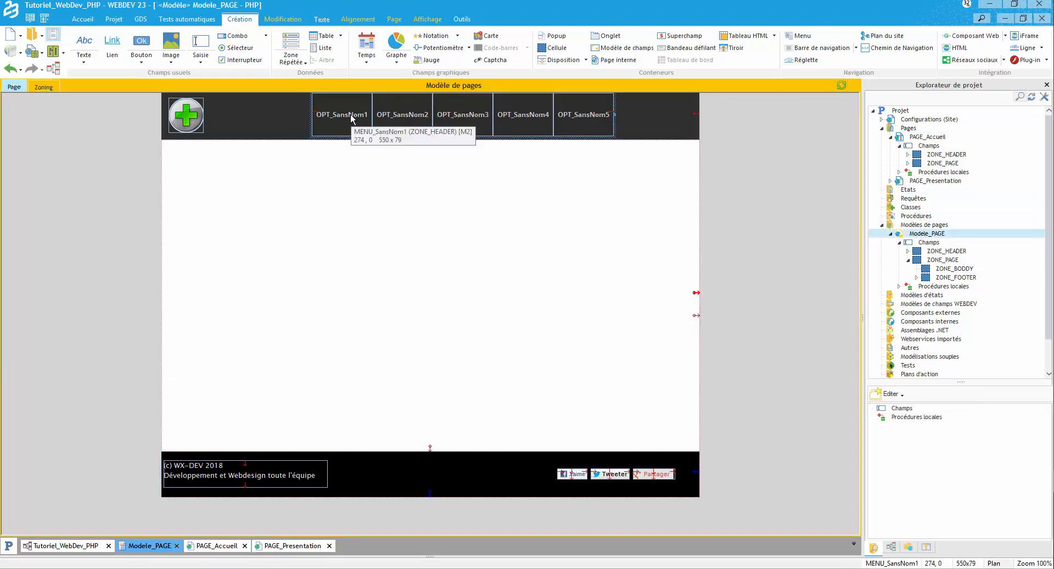
pyautogui.rightClick(352, 119)
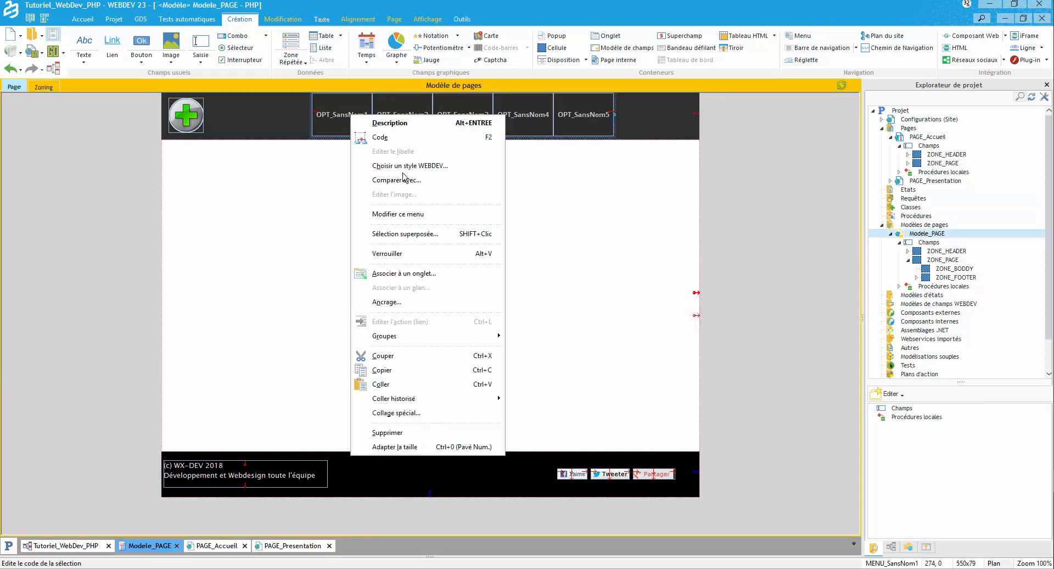
pyautogui.click(422, 218)
pyautogui.click(352, 117)
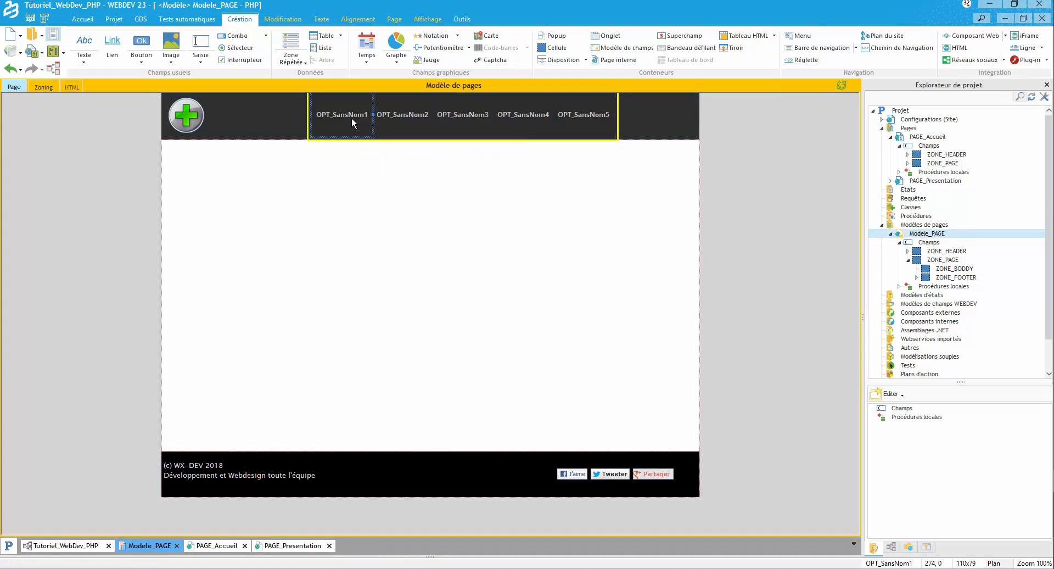
pyautogui.doubleClick(352, 117)
pyautogui.doubleClick(397, 200)
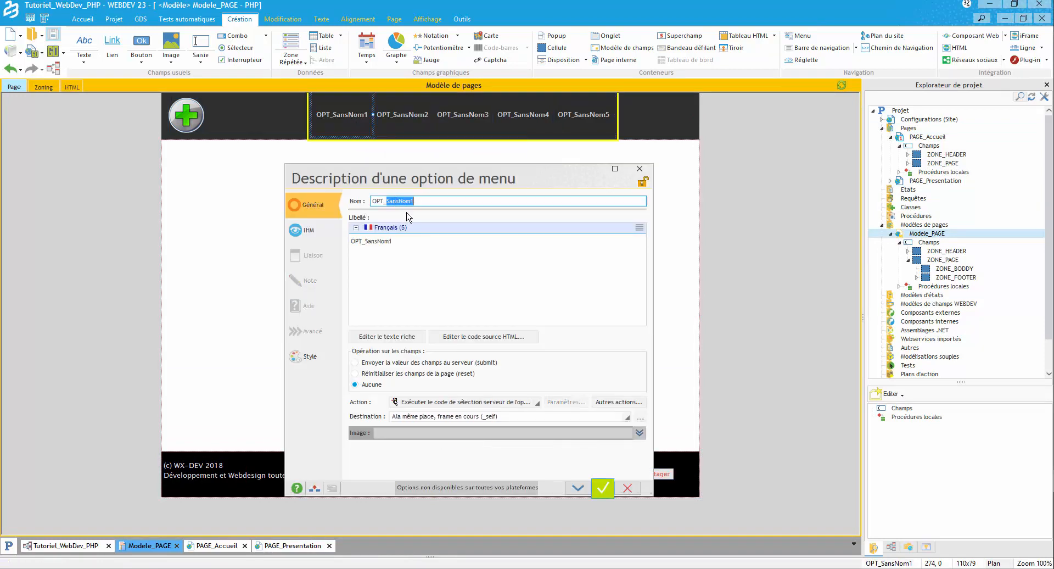
pyautogui.write('Accueil')
pyautogui.press('Tab')
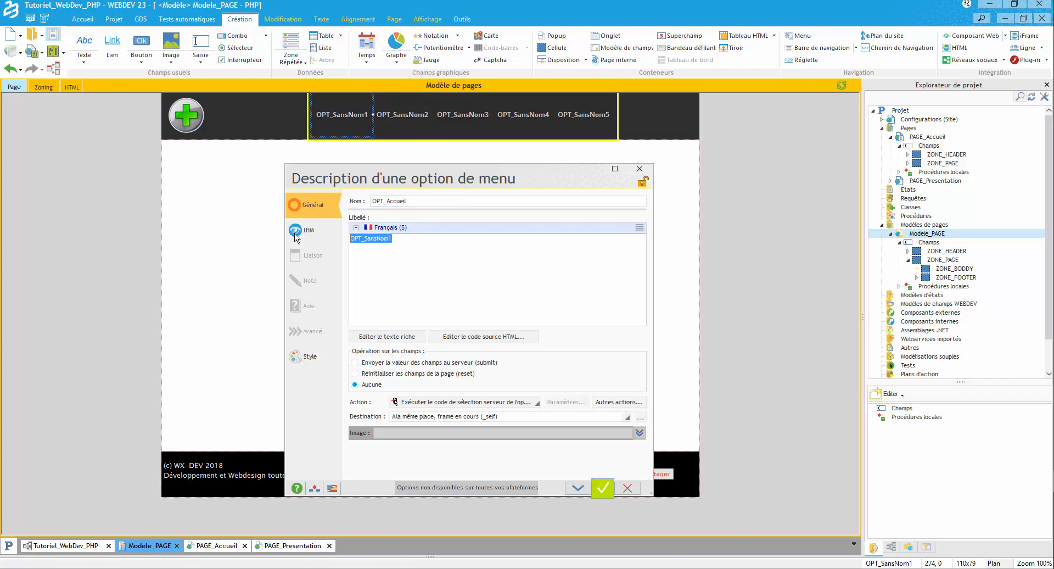
pyautogui.write('Accueil')
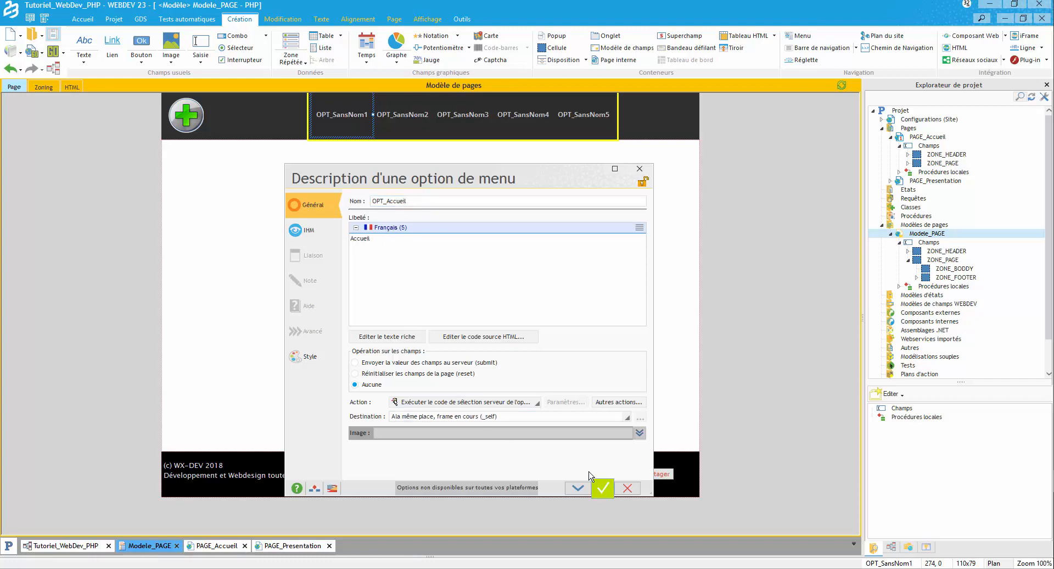
pyautogui.click(603, 489)
# - Set the second header menu option's name to OPT_Presentation and its caption to Présentation
pyautogui.click(382, 117)
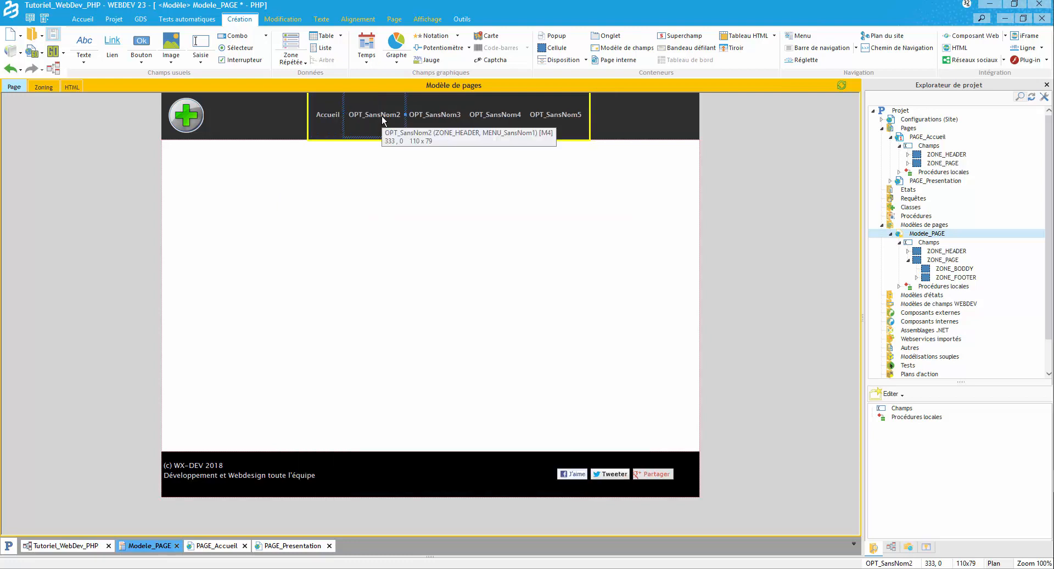
pyautogui.doubleClick(383, 116)
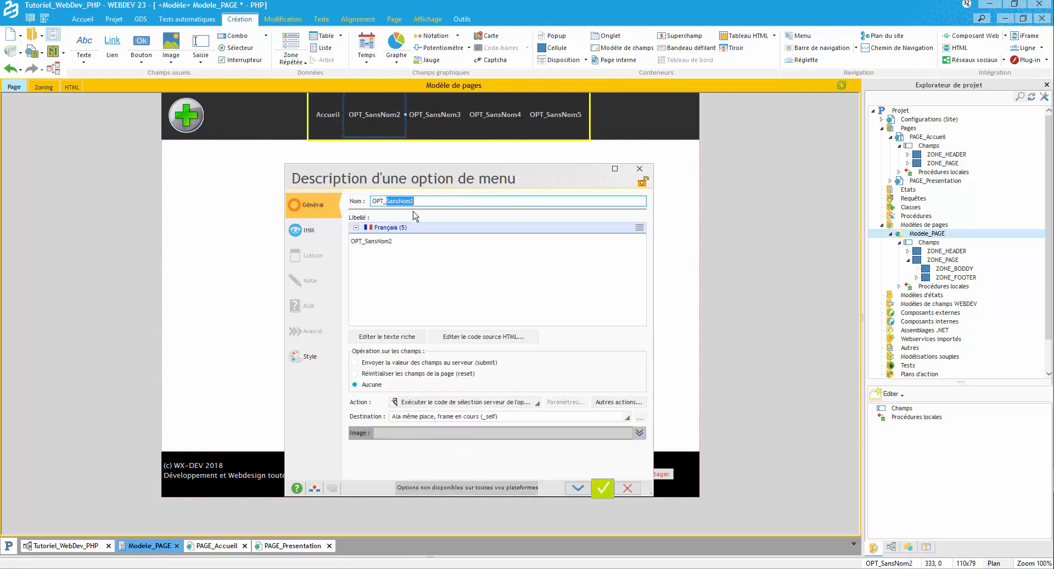
pyautogui.write('Presentatio')
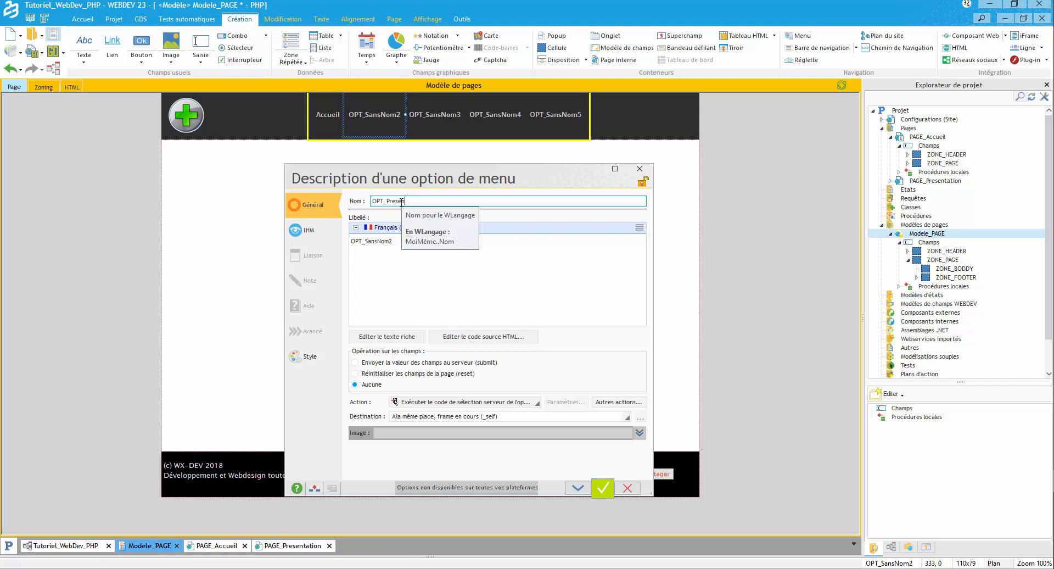
pyautogui.click(395, 244)
pyautogui.hotkey('ctrl', 'a')
pyautogui.write('P')
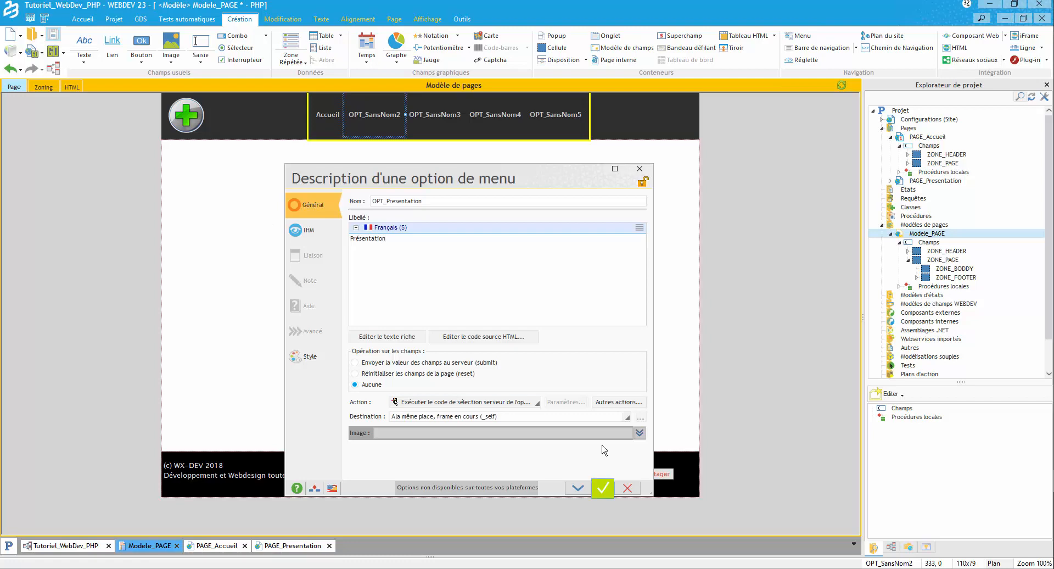
pyautogui.click(603, 487)
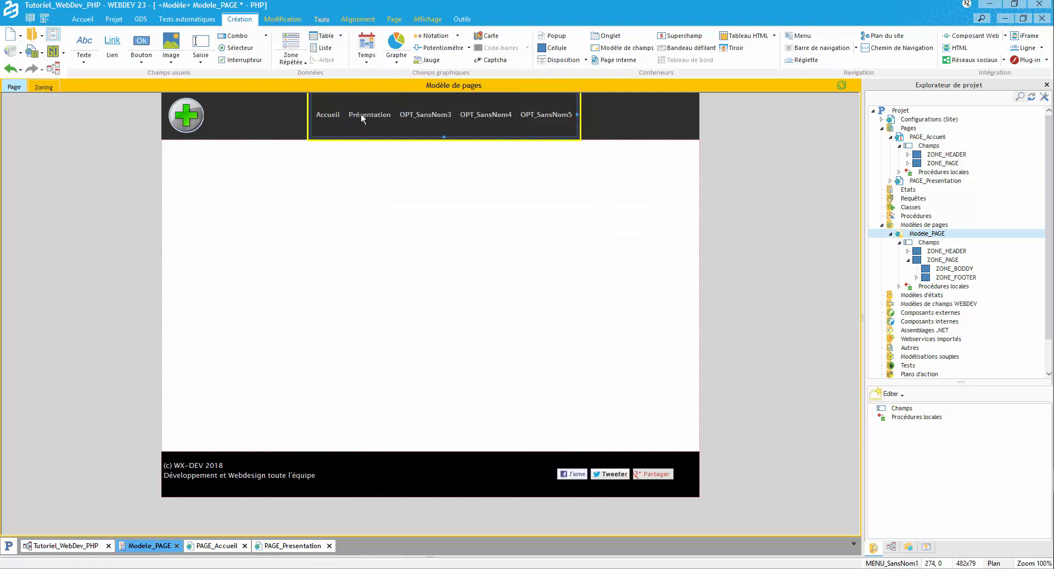
# - Set the Accueil menu option's action to display the page PAGE_Accueil
pyautogui.click(331, 115)
pyautogui.doubleClick(331, 115)
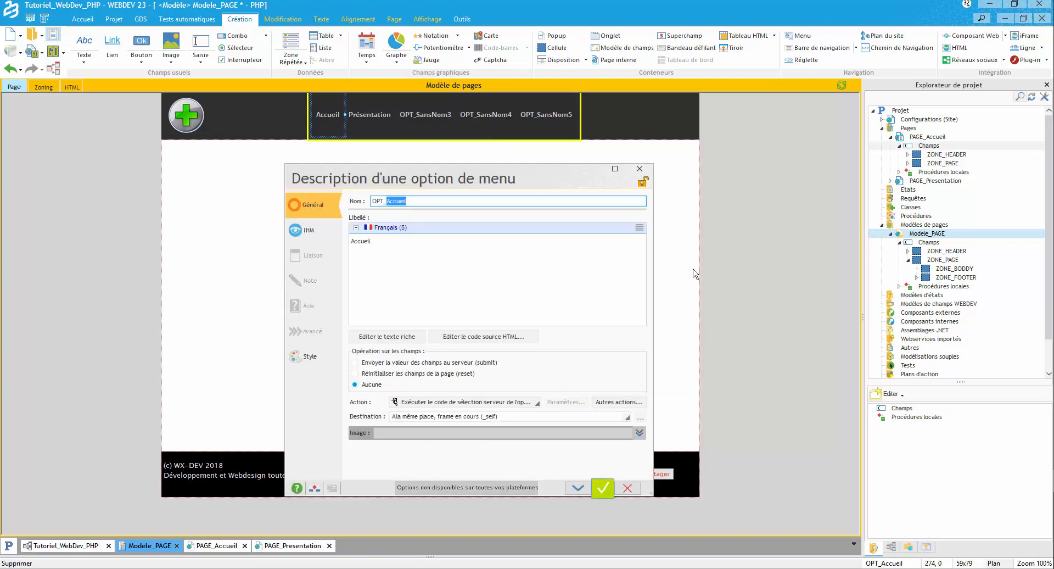
pyautogui.click(464, 403)
pyautogui.click(466, 403)
pyautogui.click(464, 403)
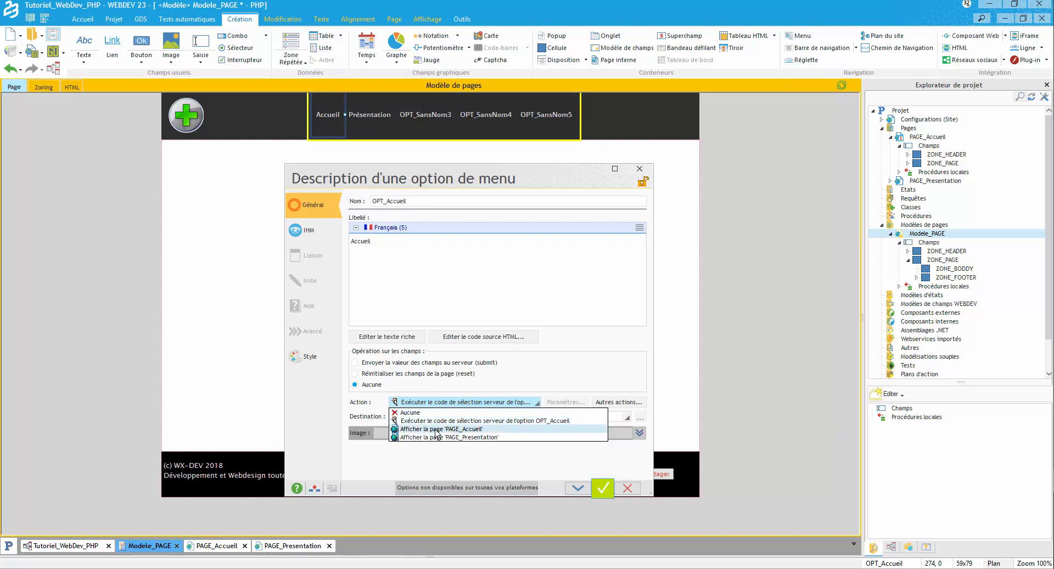
pyautogui.click(463, 430)
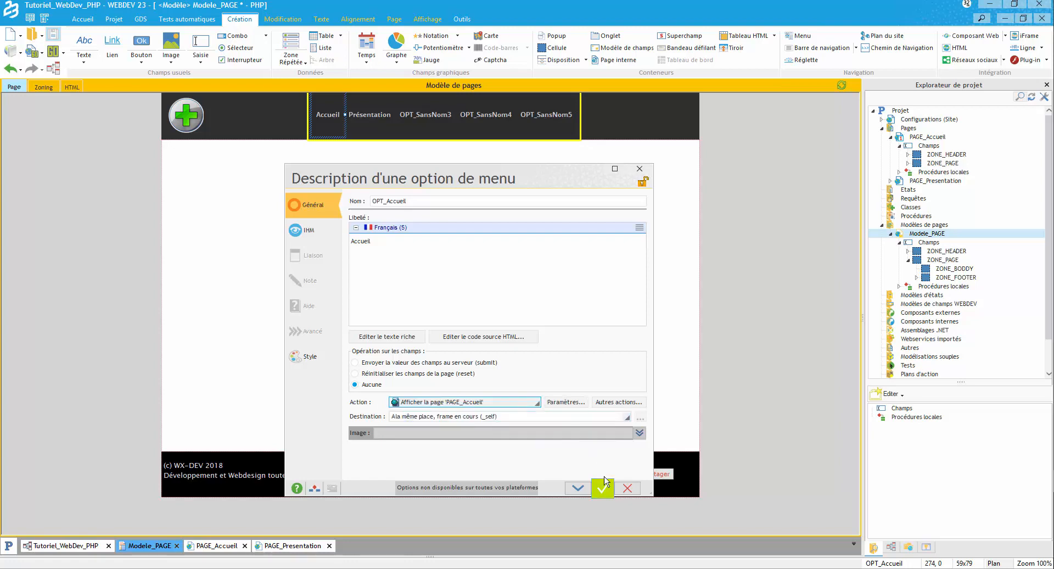
pyautogui.press('Return')
# - Set the Présentation menu option's action to display the page PAGE_Presentation and save the Modele_PAGE template
pyautogui.doubleClick(371, 117)
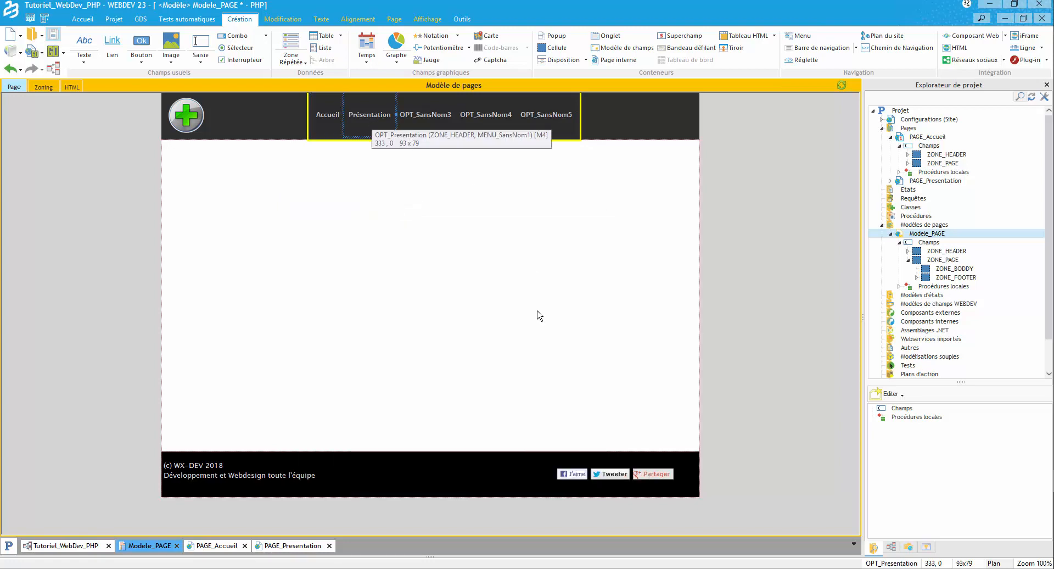
pyautogui.click(494, 401)
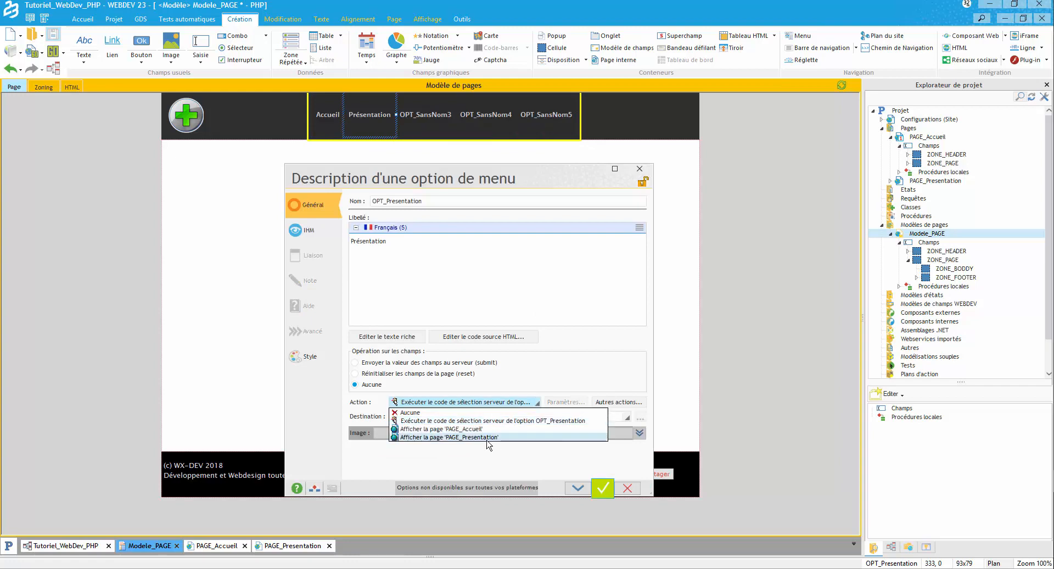
pyautogui.click(510, 437)
pyautogui.click(602, 488)
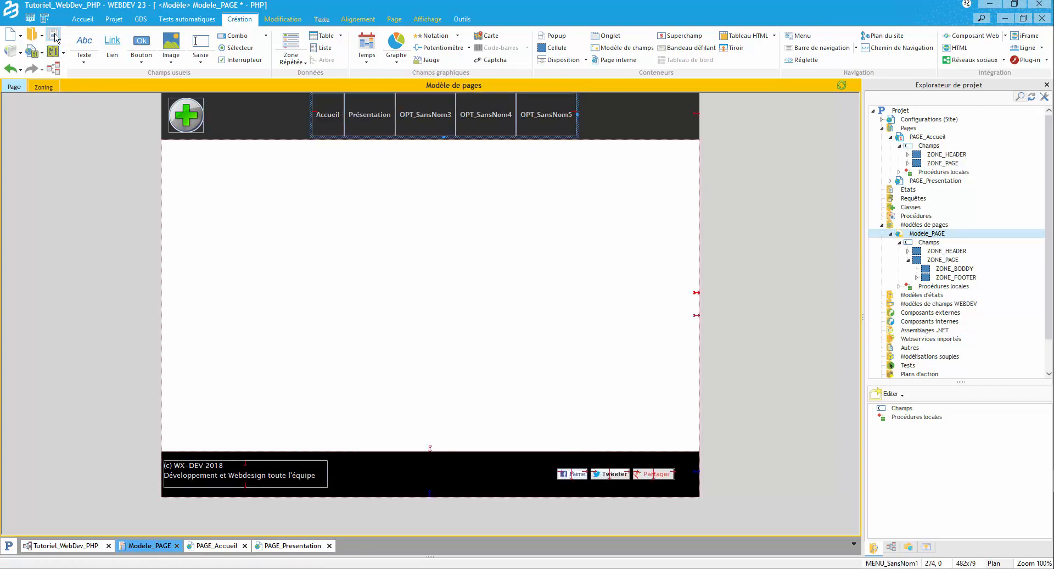
pyautogui.hotkey('ctrl', 's')
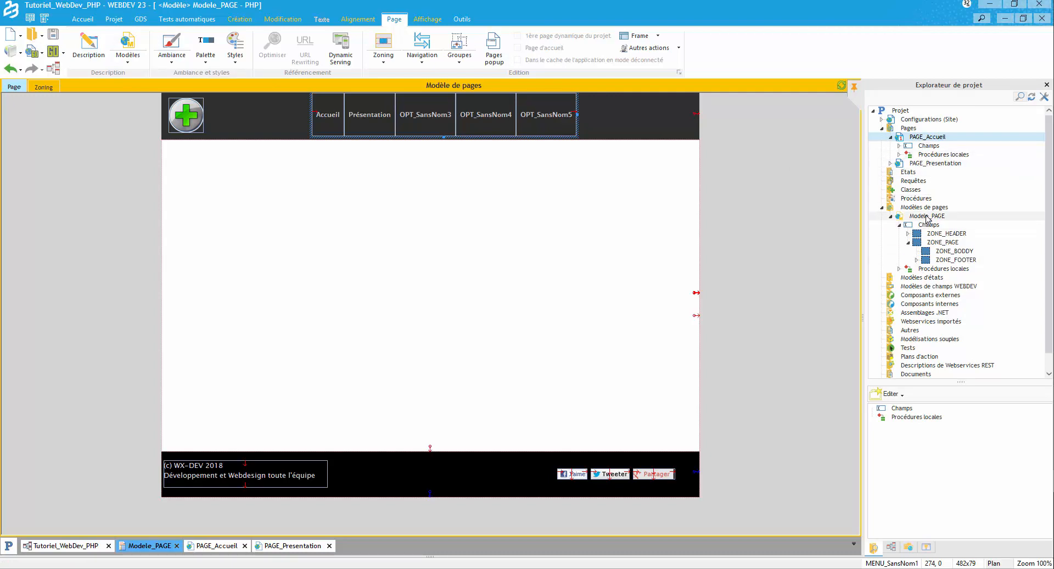
# - Check PAGE_Accueil's home page setting, run the site and follow the Présentation menu option in the browser
pyautogui.rightClick(920, 137)
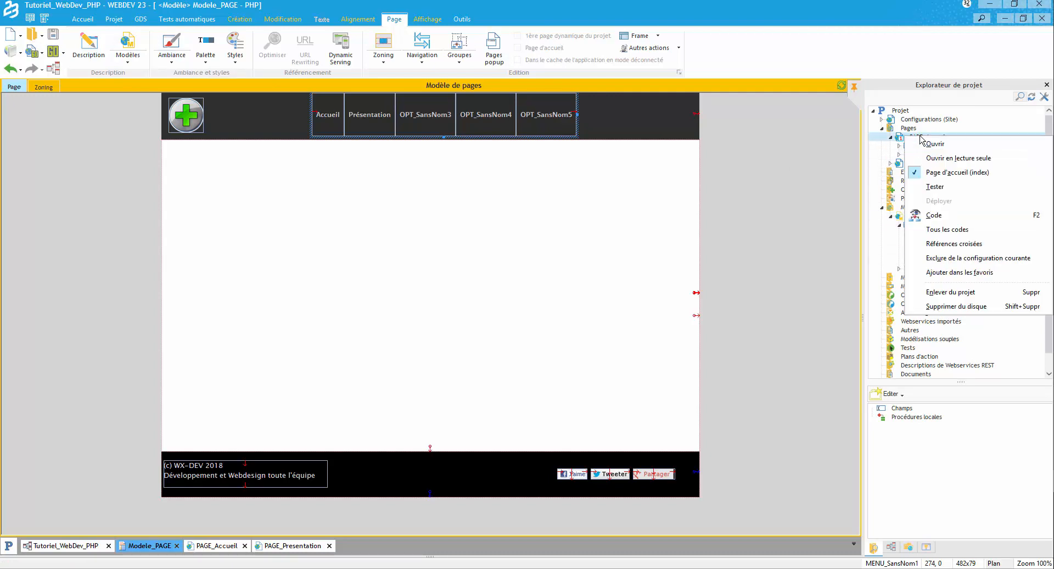
pyautogui.click(795, 150)
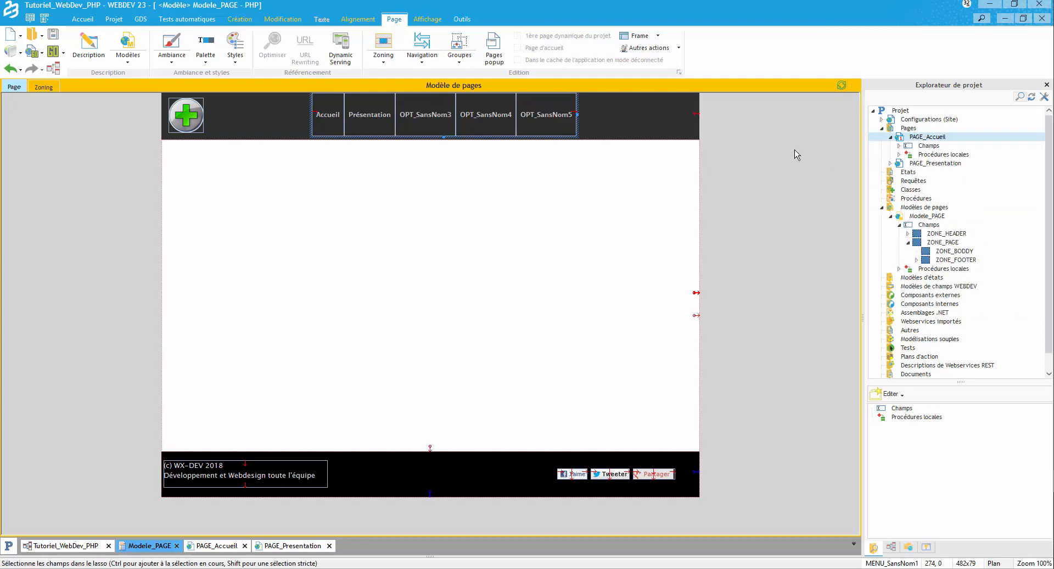
pyautogui.click(55, 54)
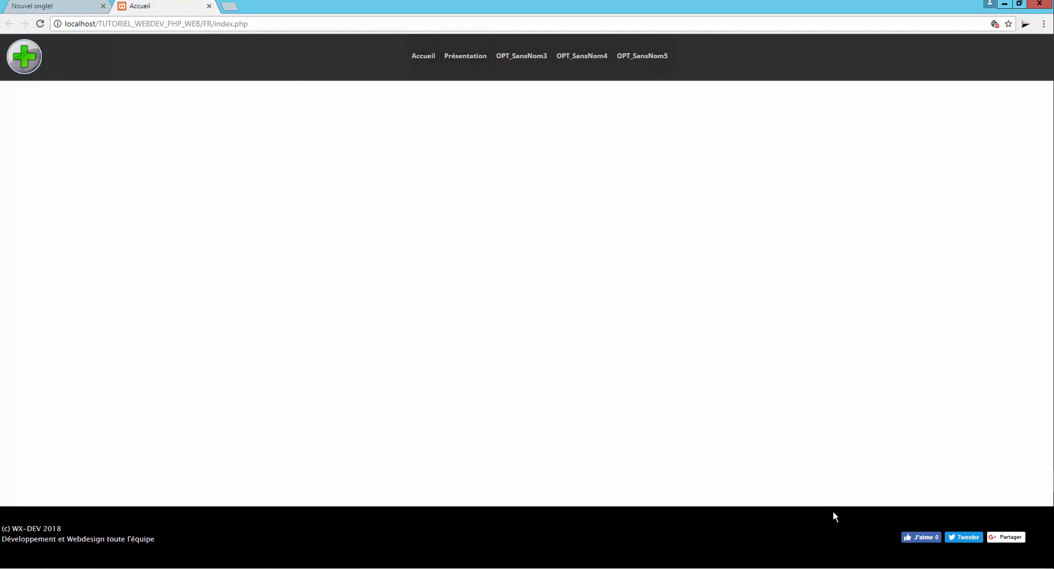
pyautogui.click(464, 57)
pyautogui.hotkey('alt', 'Tab')
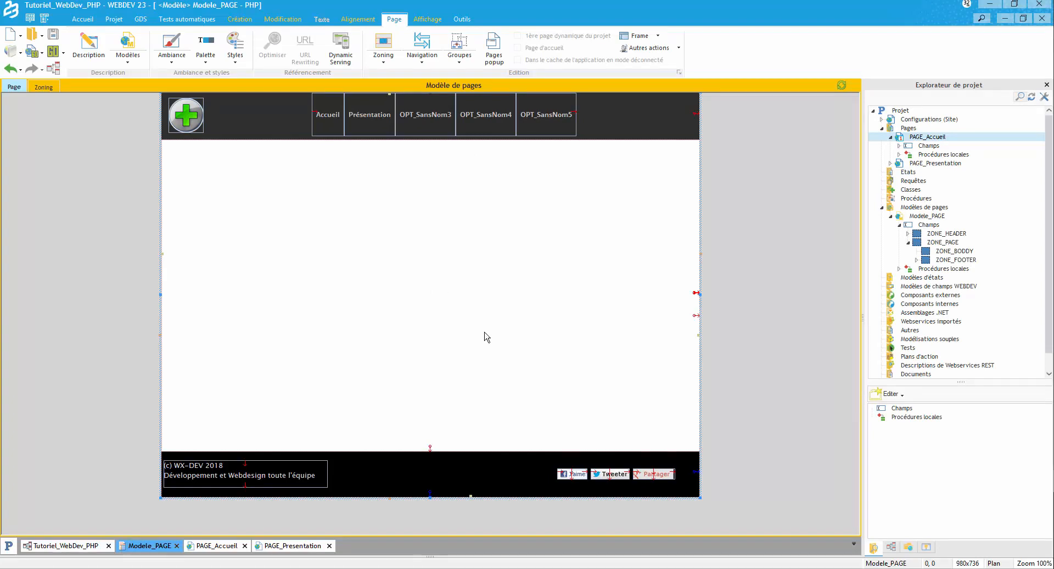
# - Add a rich text zone of about 293 x 380 near the upper-left corner of PAGE_Accueil's body
pyautogui.click(214, 545)
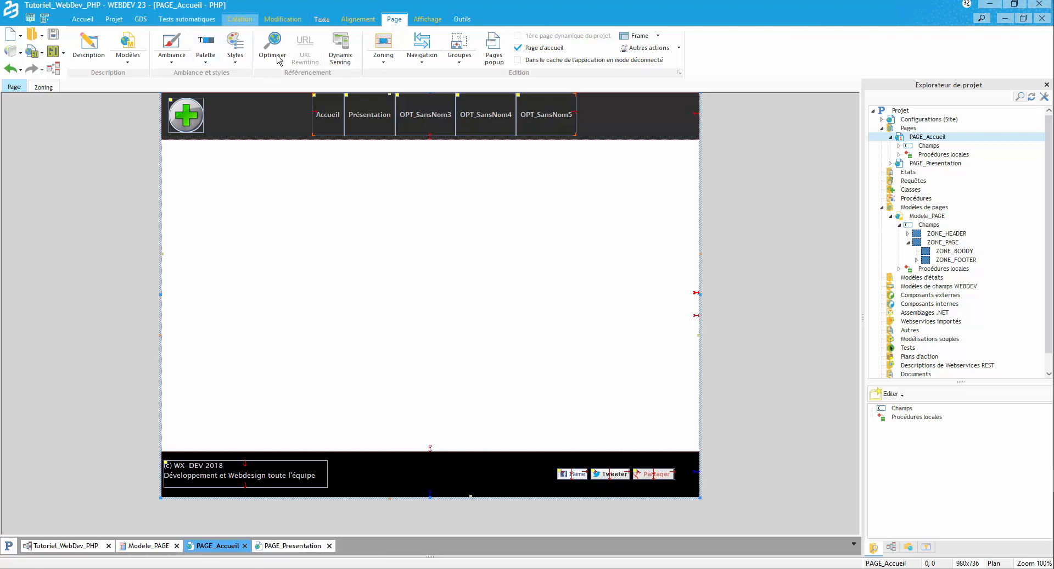
pyautogui.click(240, 19)
pyautogui.click(84, 46)
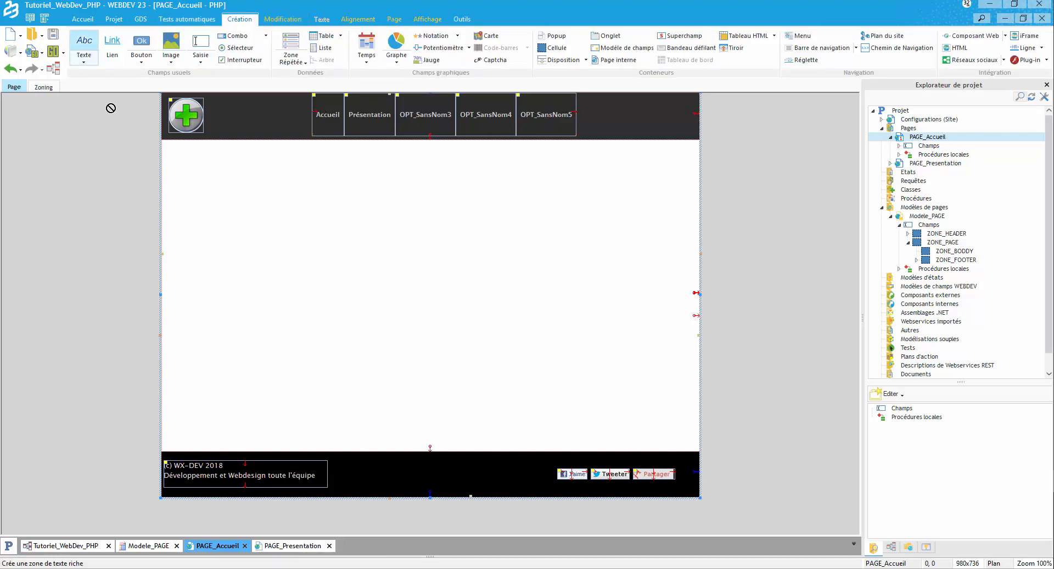
pyautogui.click(240, 167)
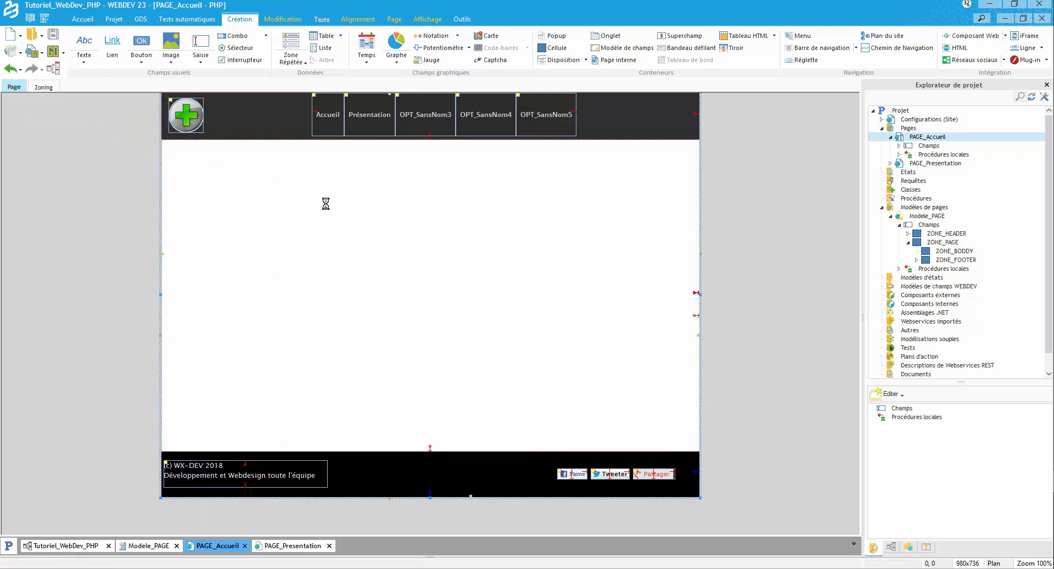
pyautogui.moveTo(333, 178); pyautogui.dragTo(329, 360)
pyautogui.click(400, 296)
# - Switch to the browser and open the HTML-Ipsum site in a new tab using "html lorem"
pyautogui.click(300, 506)
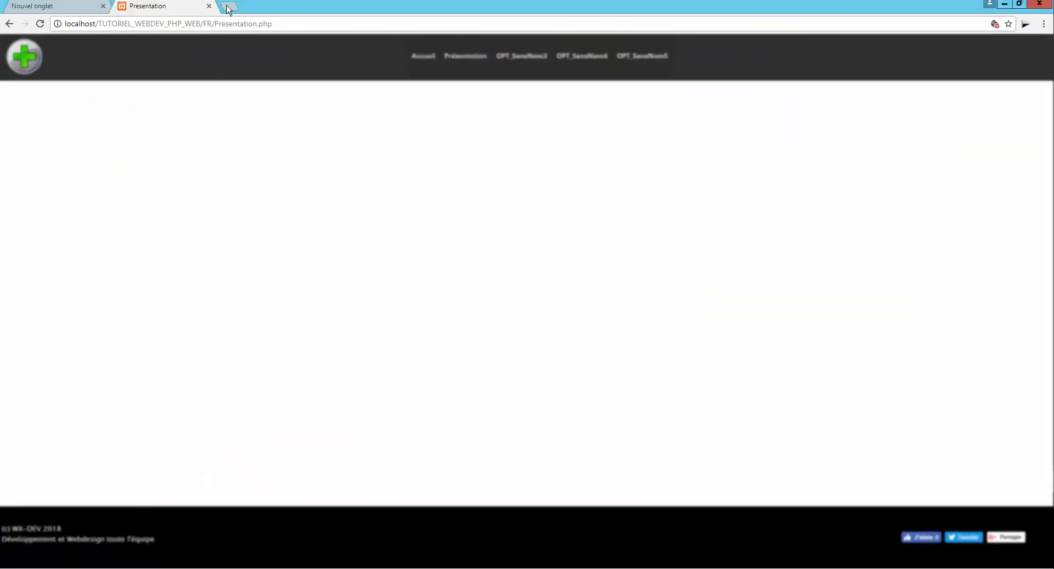
pyautogui.hotkey('ctrl', 't')
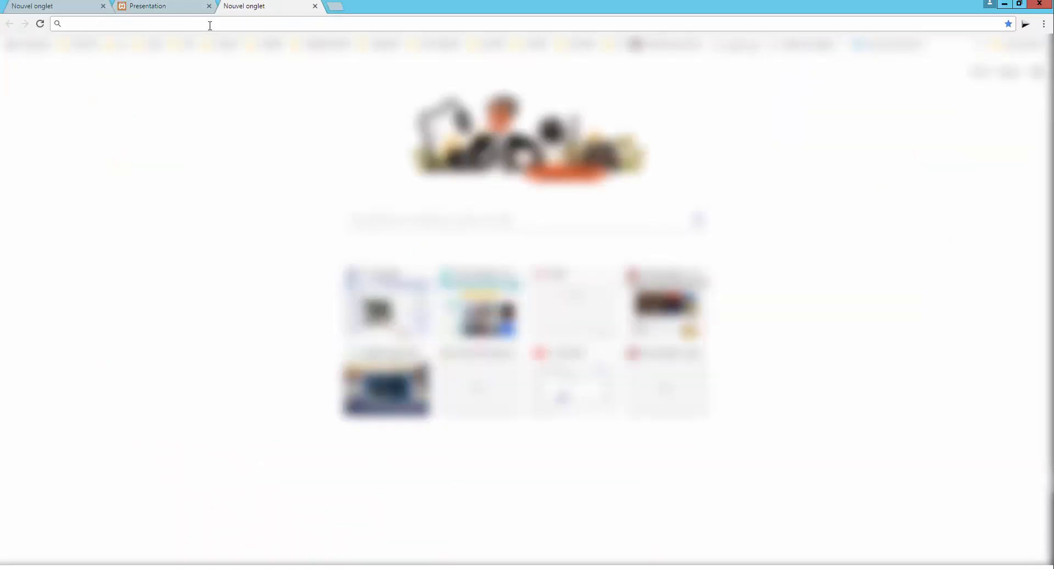
pyautogui.write('html l')
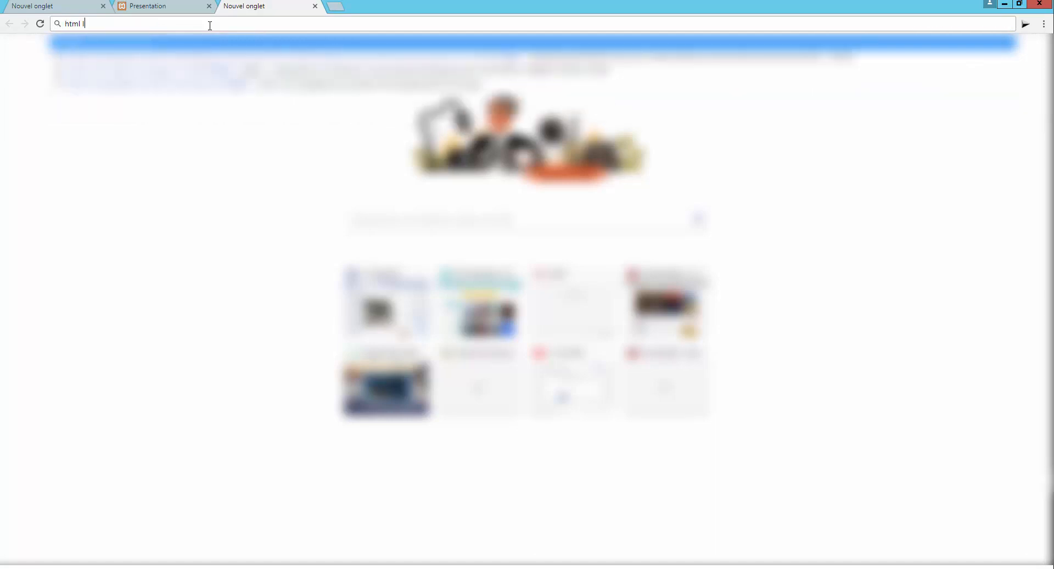
pyautogui.write('orem')
pyautogui.press('Return')
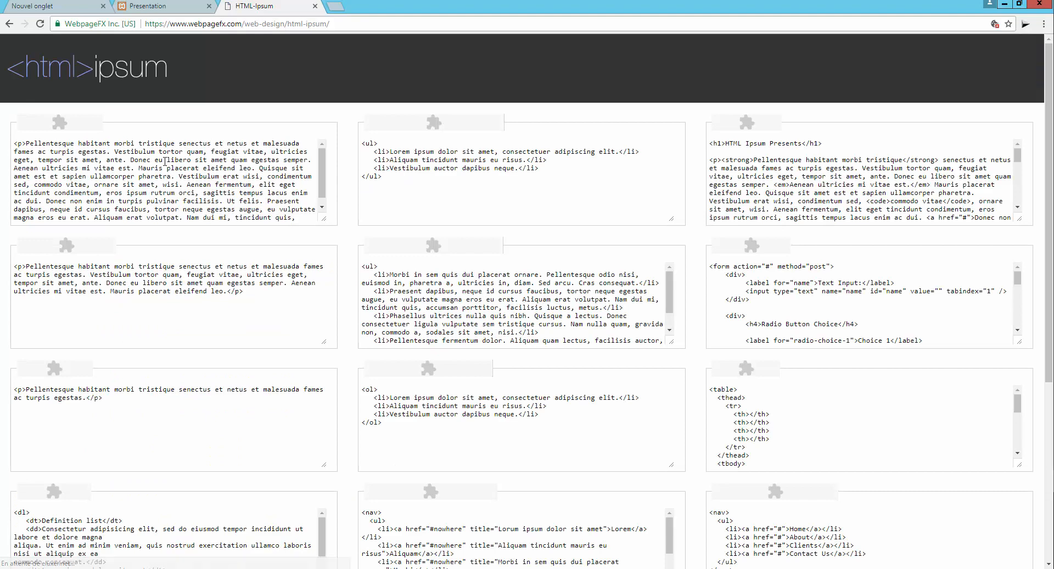
# - Copy the first long HTML paragraph, switch back to WEBDEV and select the rich text zone on PAGE_Accueil
pyautogui.click(164, 160)
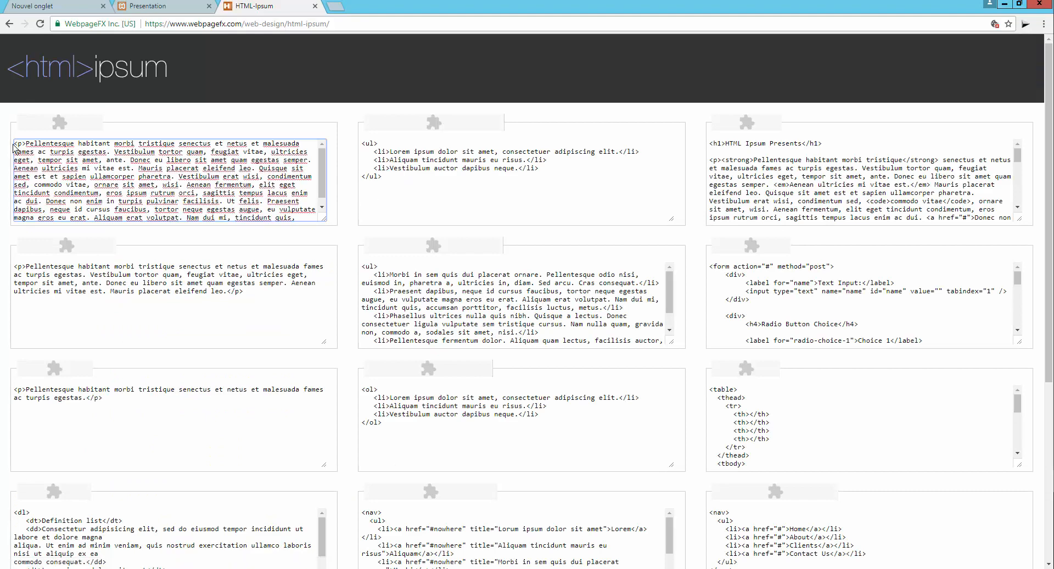
pyautogui.hotkey('ctrl', 'a')
pyautogui.hotkey('ctrl', 'c')
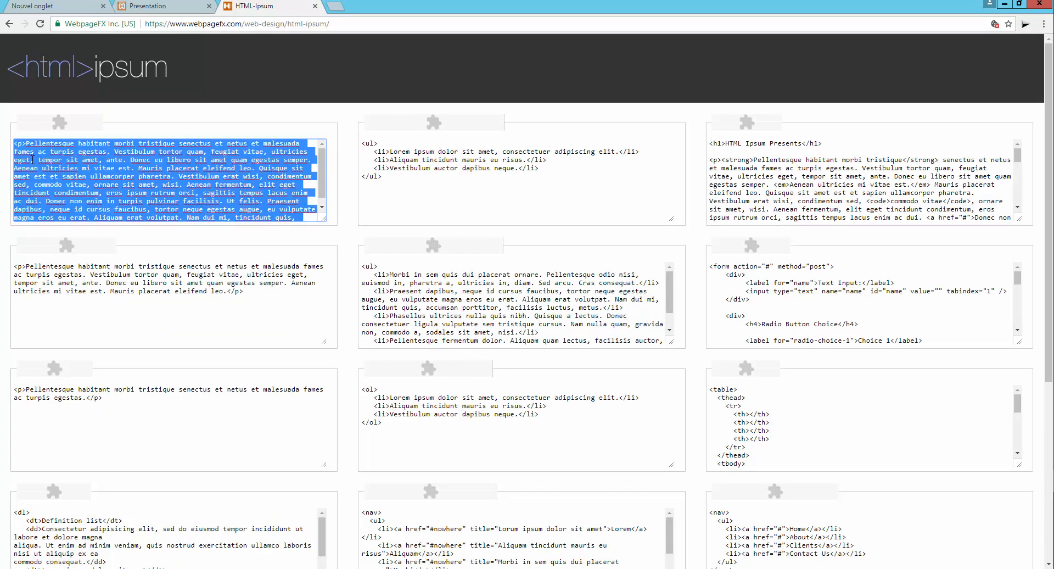
pyautogui.hotkey('alt', 'Tab')
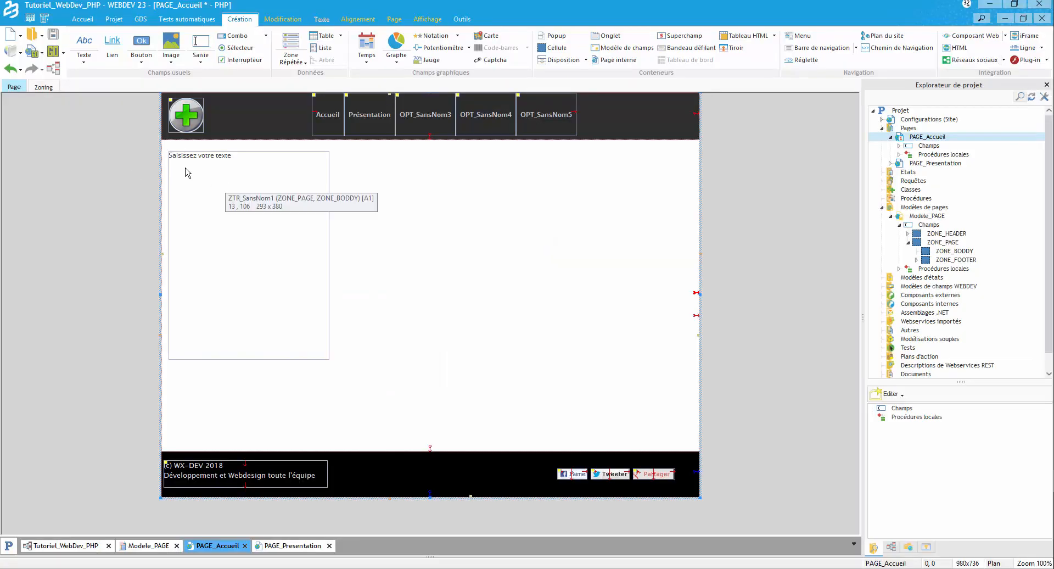
pyautogui.click(199, 174)
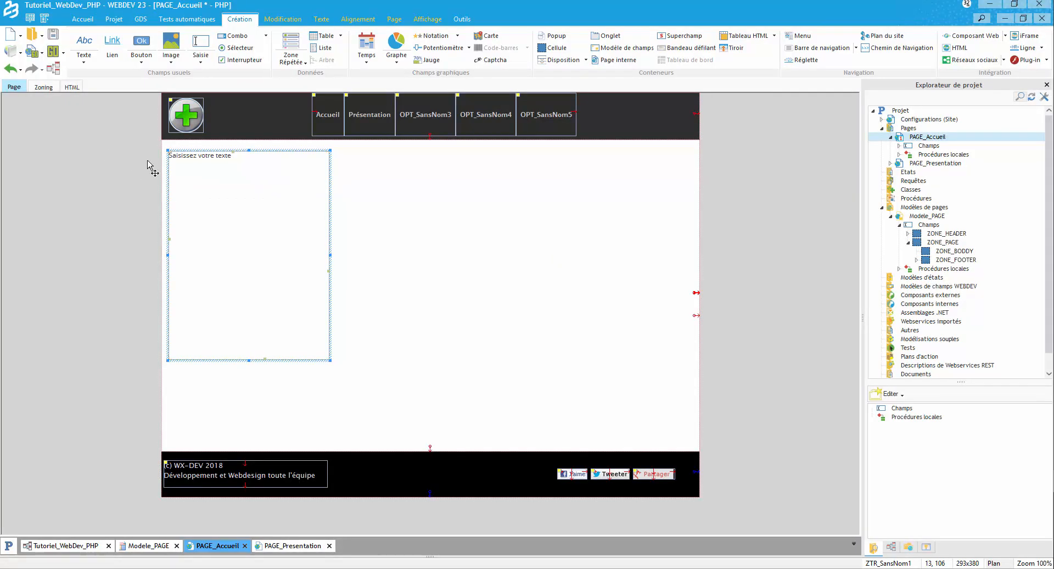
pyautogui.click(83, 61)
pyautogui.click(50, 211)
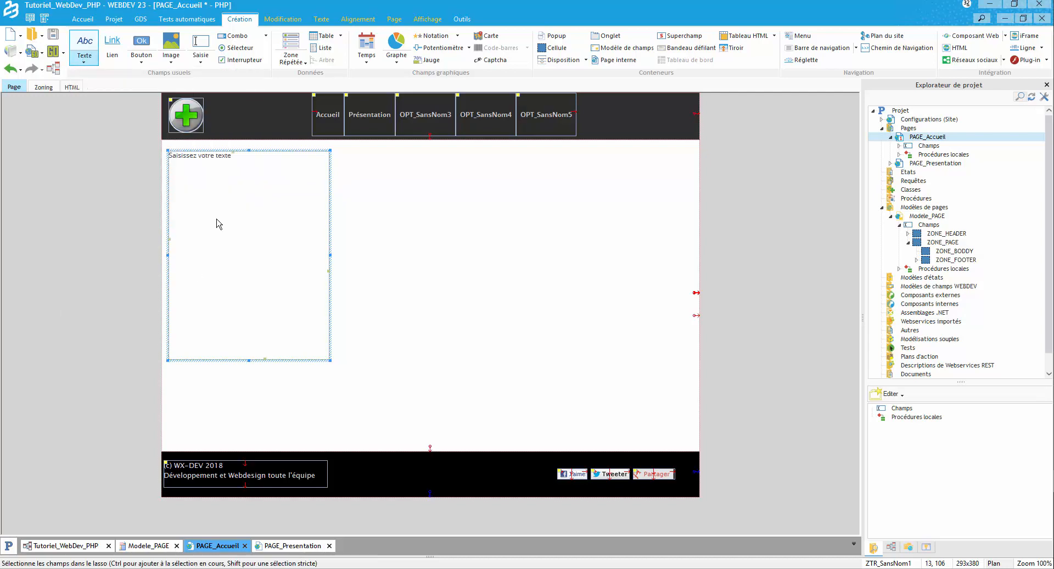
pyautogui.click(228, 219)
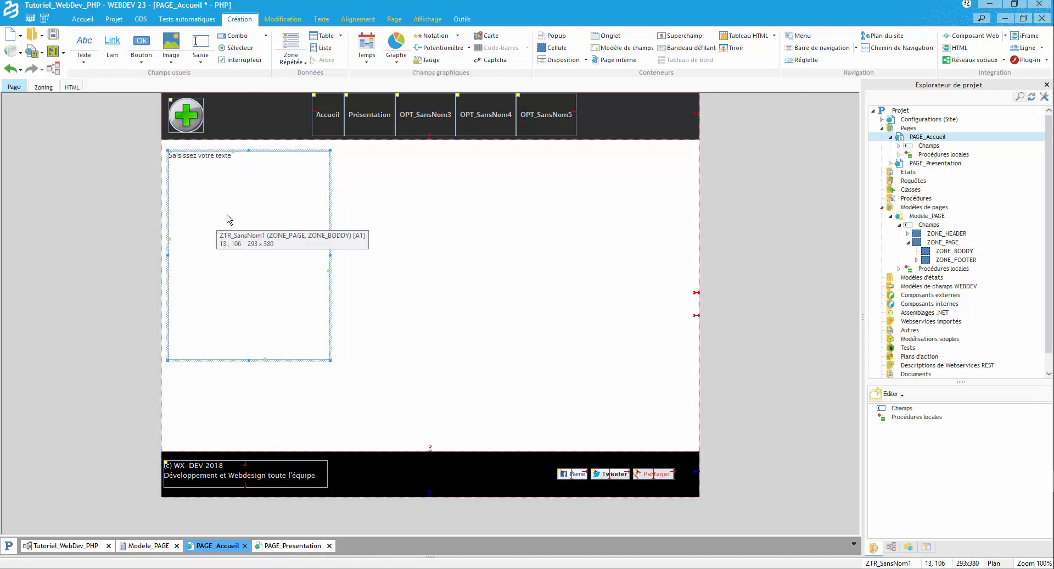
pyautogui.doubleClick(229, 218)
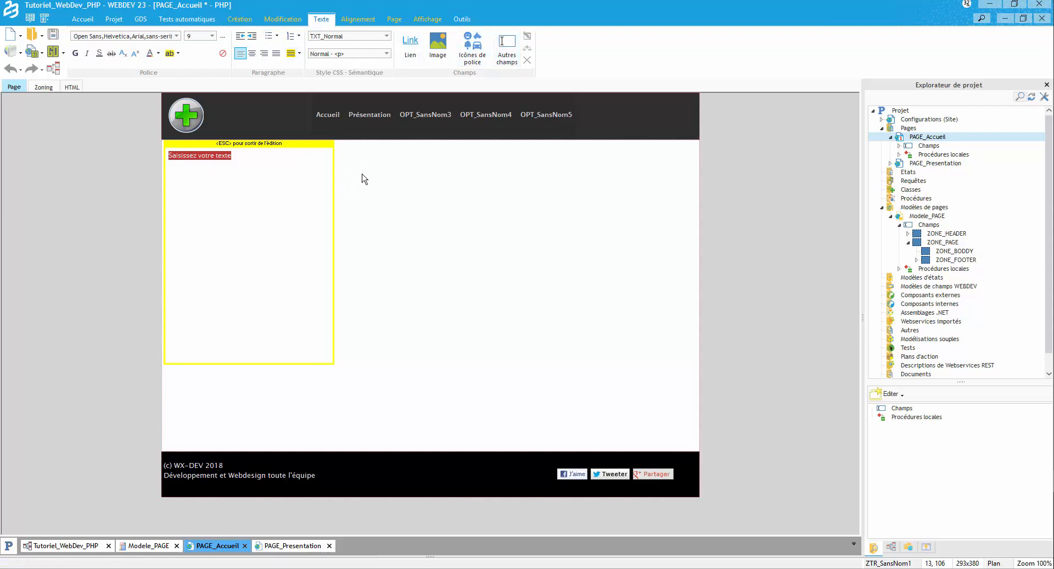
pyautogui.press('Escape')
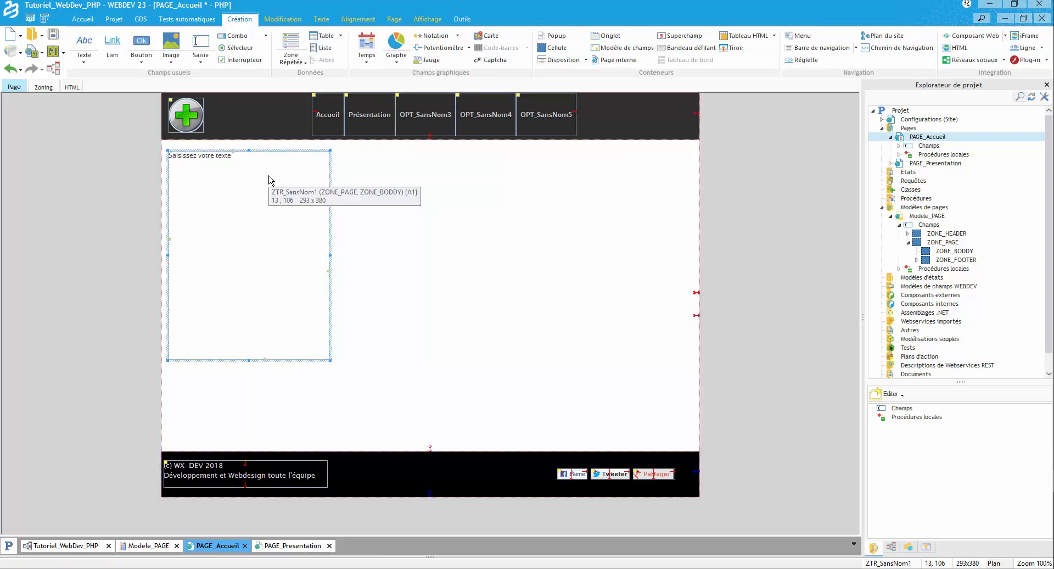
# - Replace the rich text zone's whole HTML code with the copied Lorem Ipsum paragraph and return to the page view
pyautogui.click(72, 88)
pyautogui.hotkey('ctrl', 'a')
pyautogui.rightClick(87, 138)
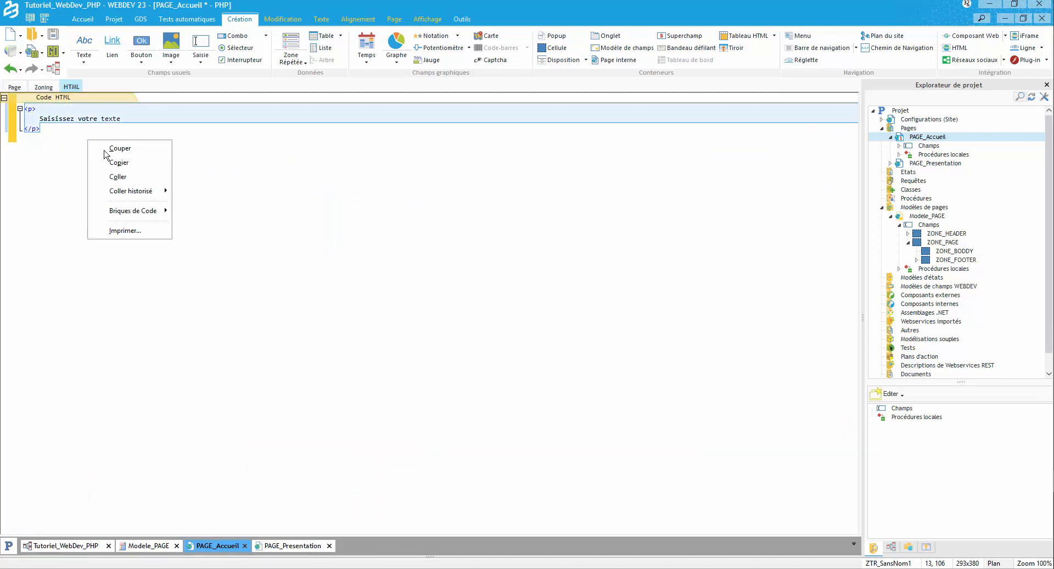
pyautogui.click(118, 176)
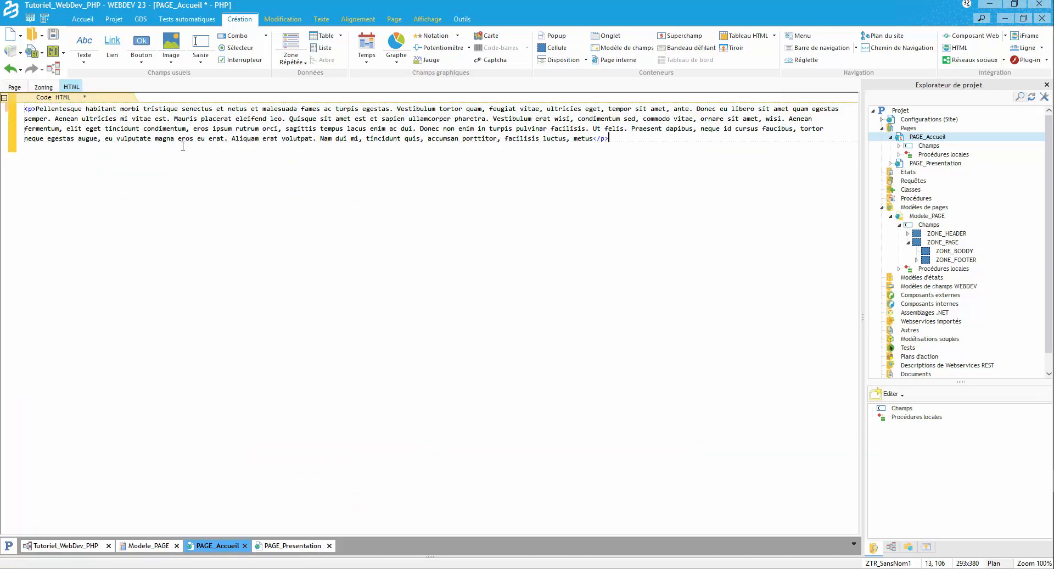
pyautogui.click(14, 87)
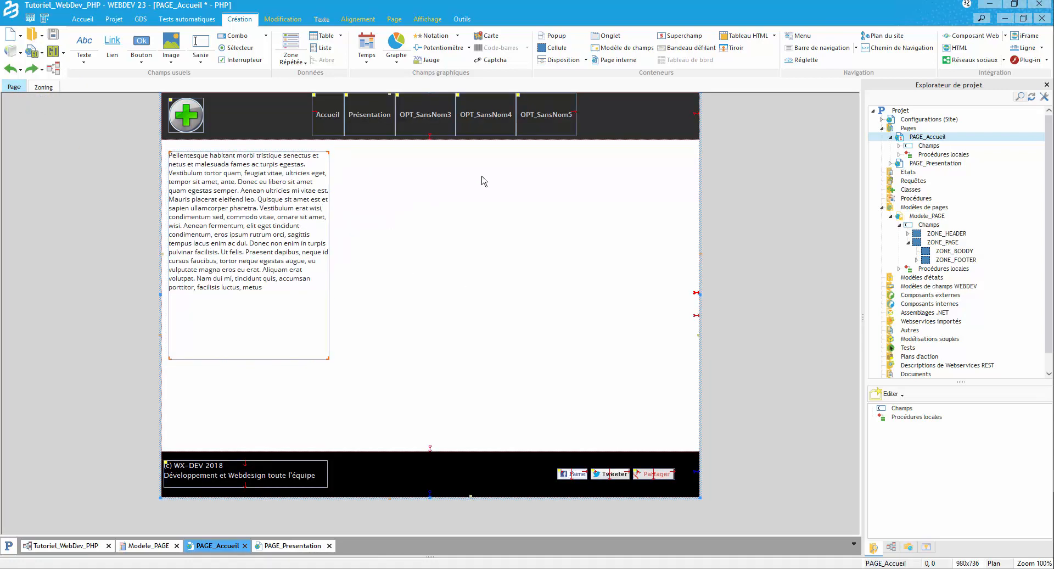
# - Add an image field near the upper-left corner of PAGE_Presentation's body and enlarge it to about 358 x 350
pyautogui.click(305, 547)
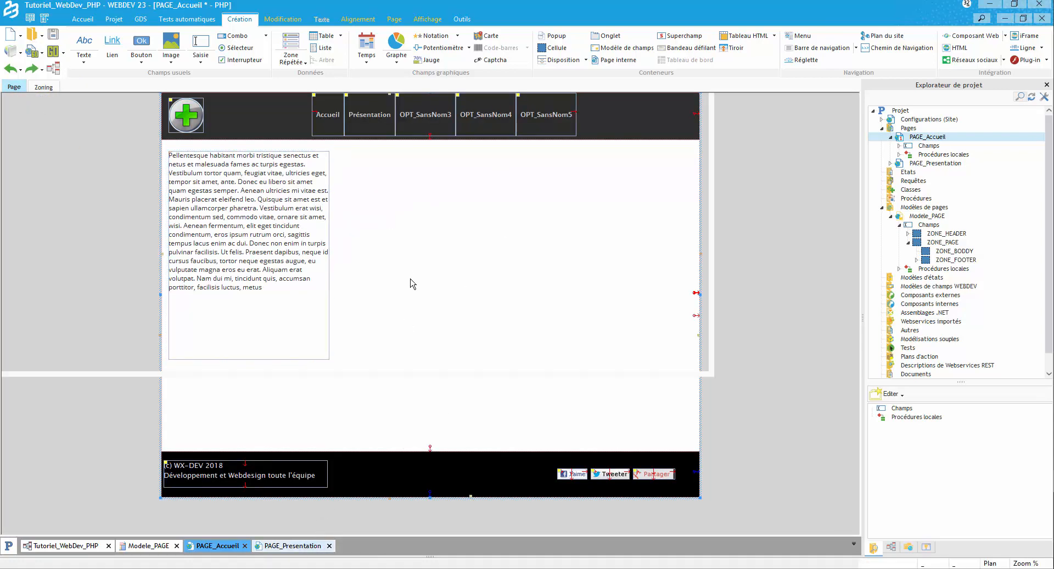
pyautogui.click(171, 44)
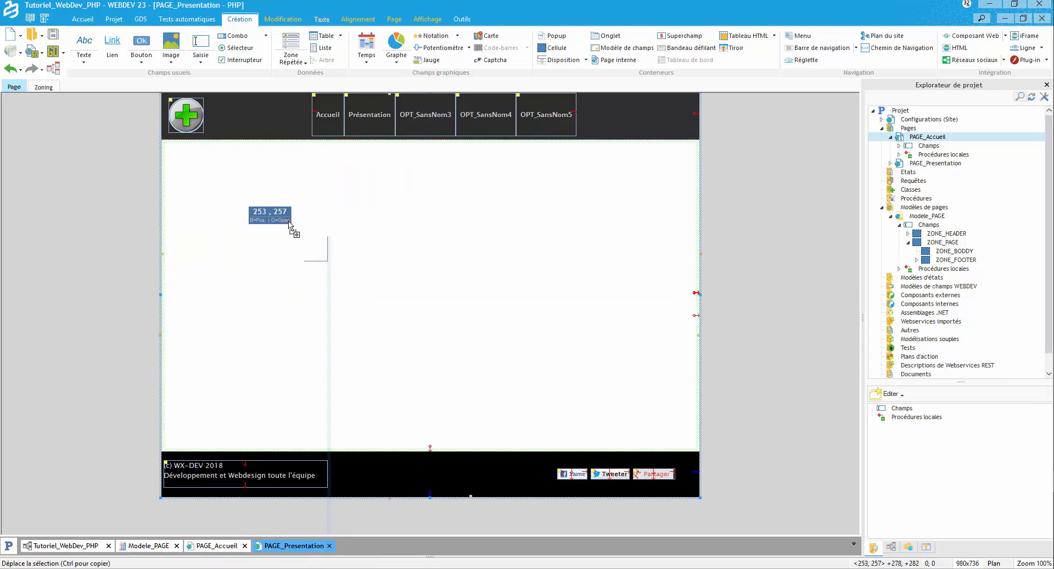
pyautogui.click(210, 189)
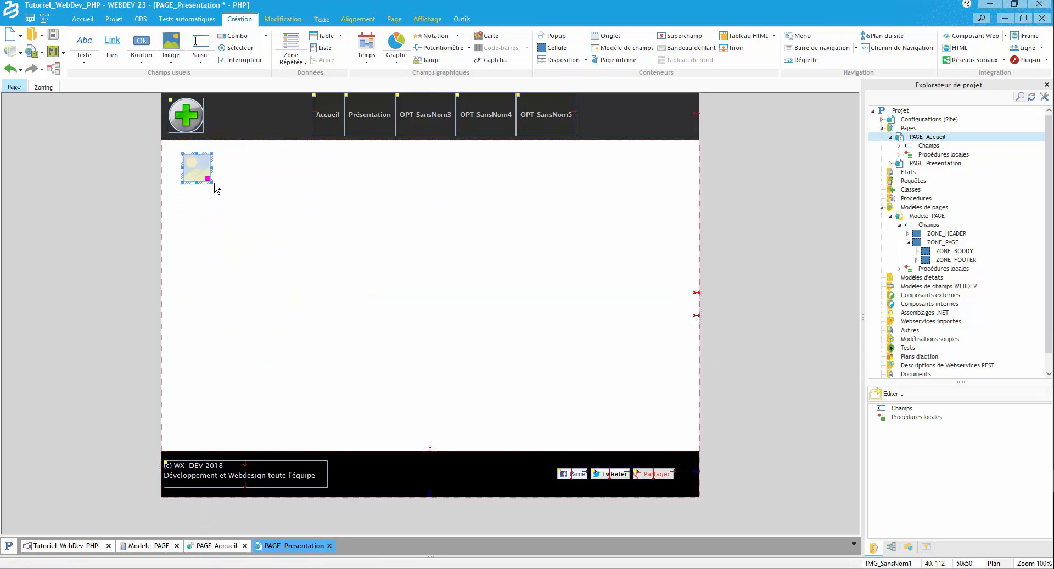
pyautogui.moveTo(212, 182); pyautogui.dragTo(381, 347)
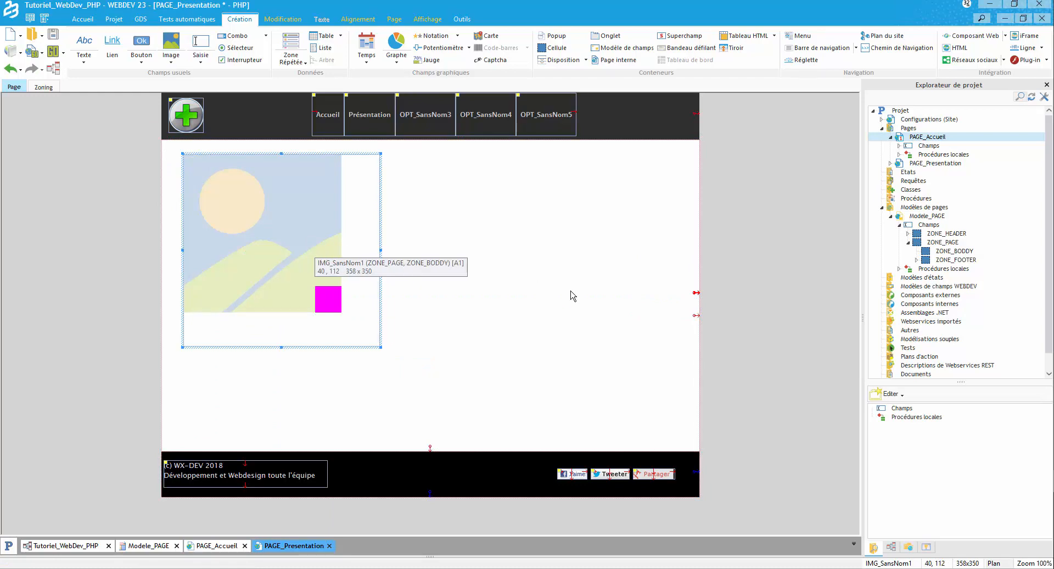
# - Open the new image field's description and bring up the image catalogue for its source
pyautogui.hotkey('alt', 'Return')
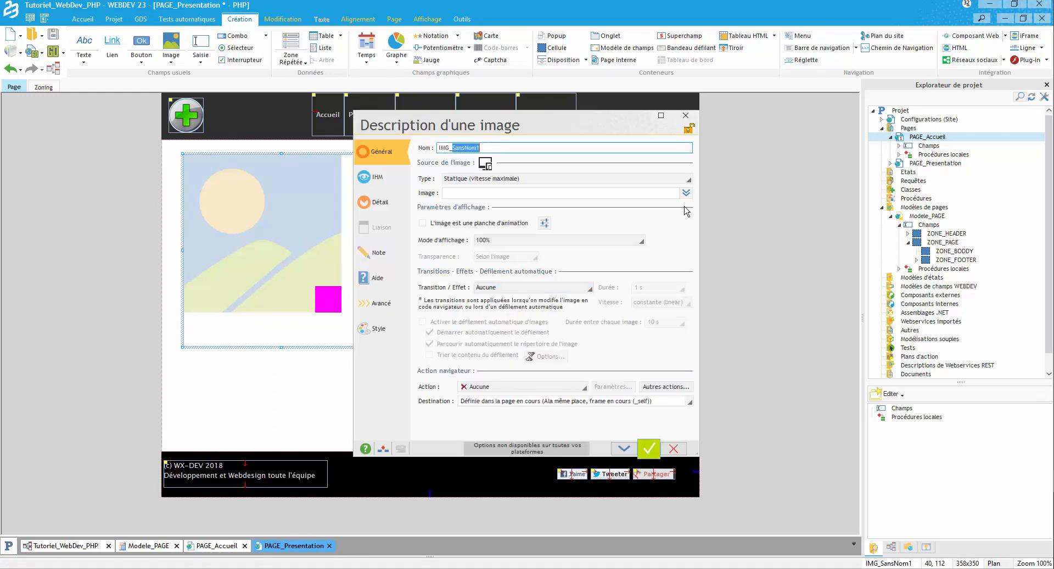
pyautogui.click(686, 193)
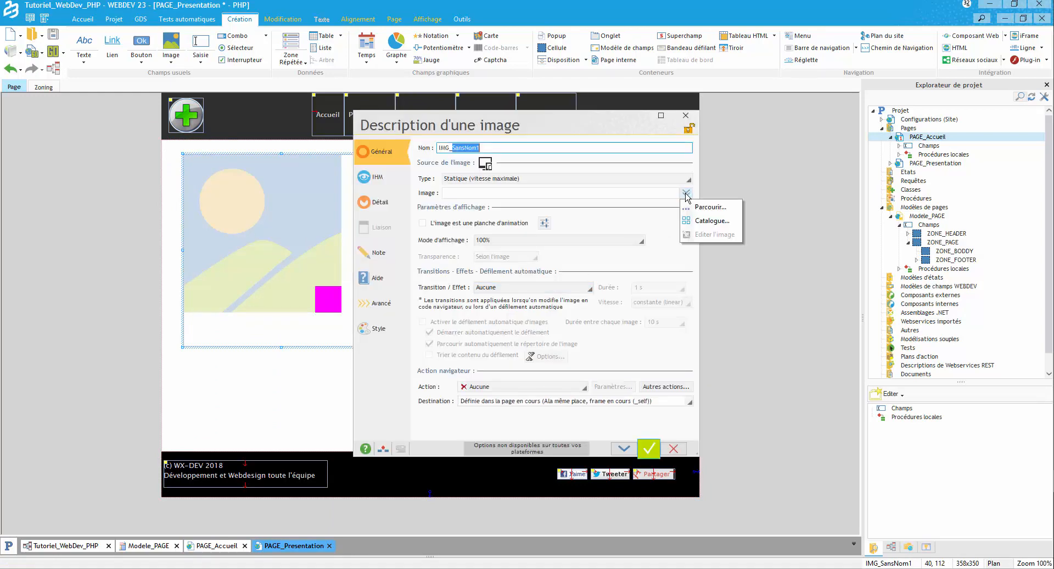
pyautogui.click(709, 221)
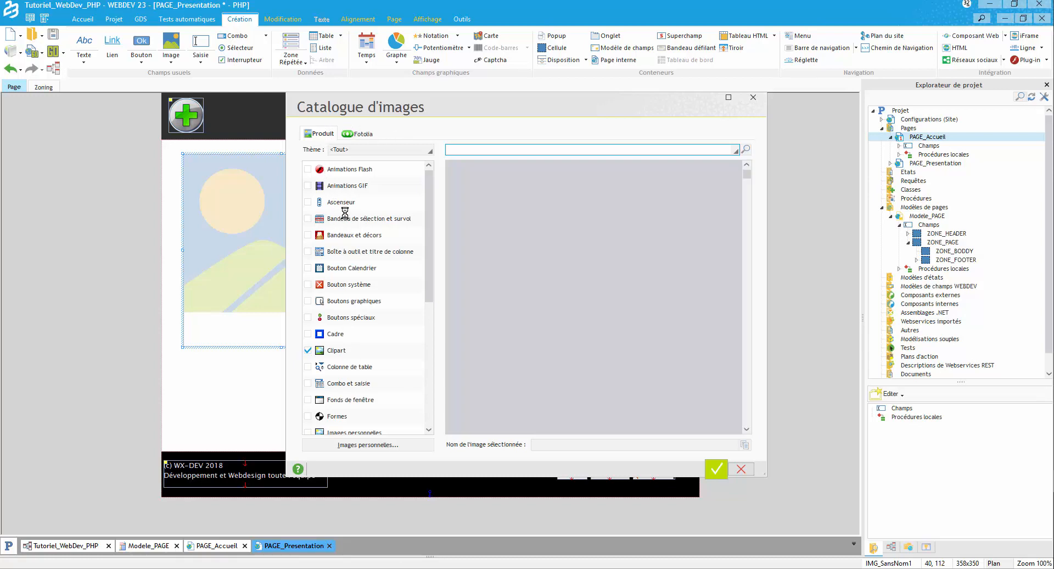
pyautogui.click(360, 135)
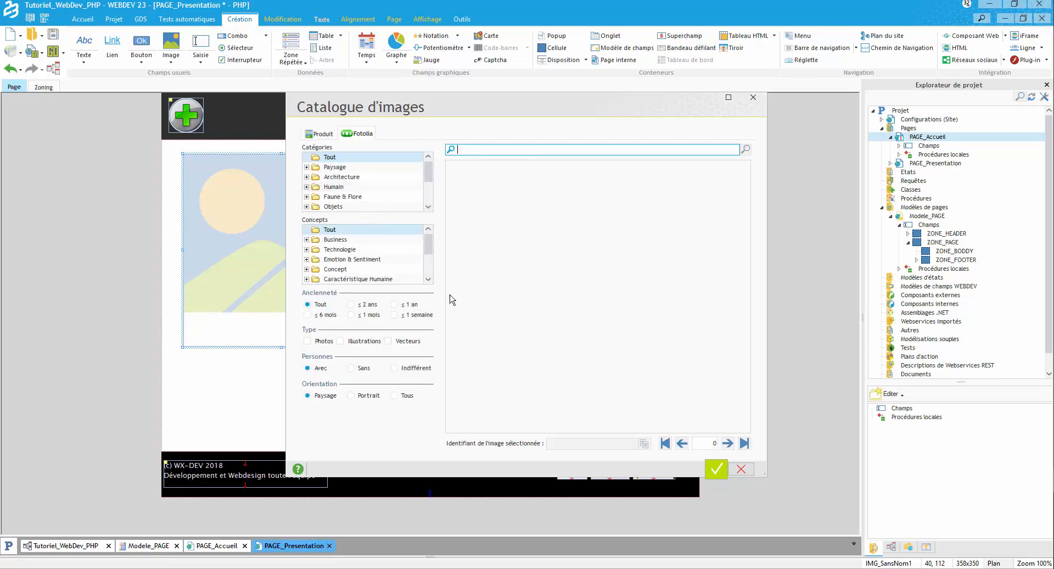
pyautogui.doubleClick(340, 171)
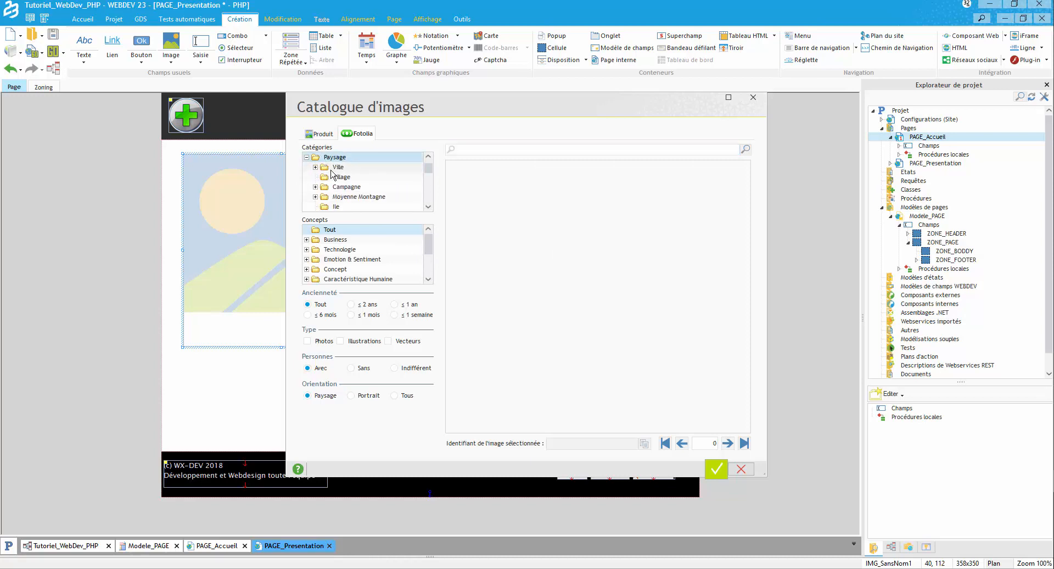
pyautogui.click(342, 177)
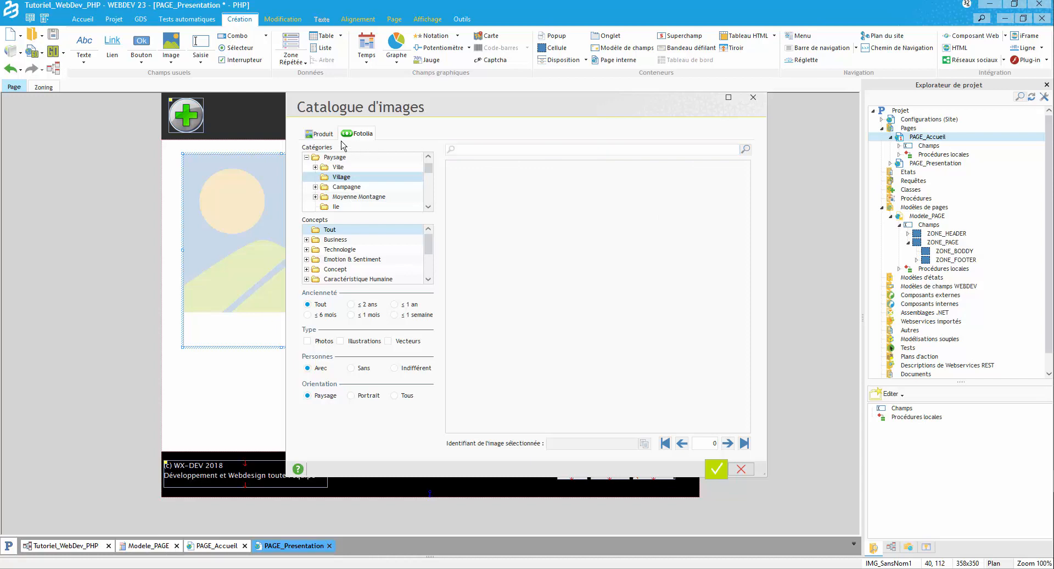
# - Choose the blue "B" speech bubble clipart from the product catalogue and generate it at 256 x 256
pyautogui.click(321, 134)
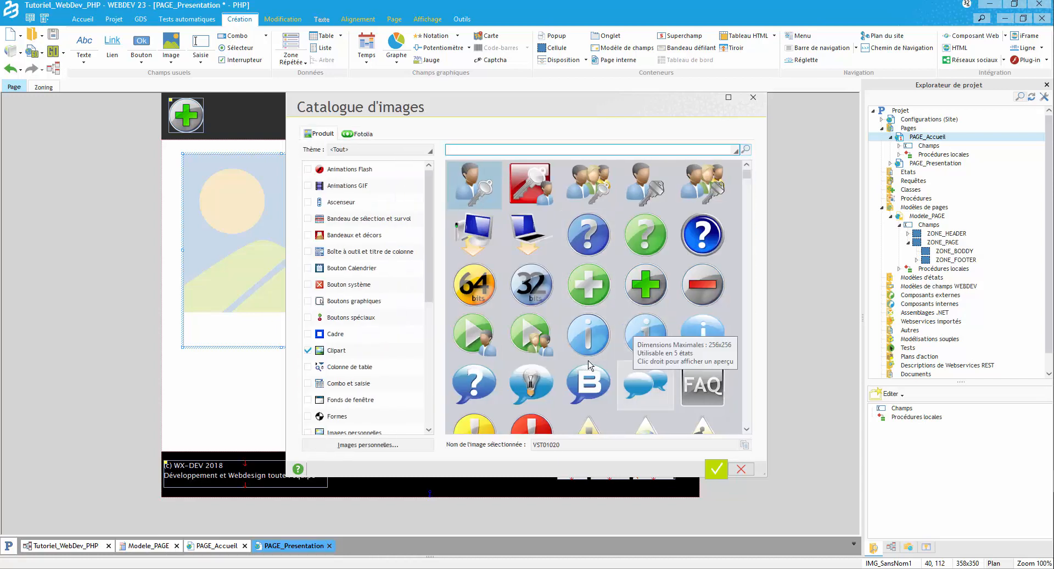
pyautogui.doubleClick(589, 383)
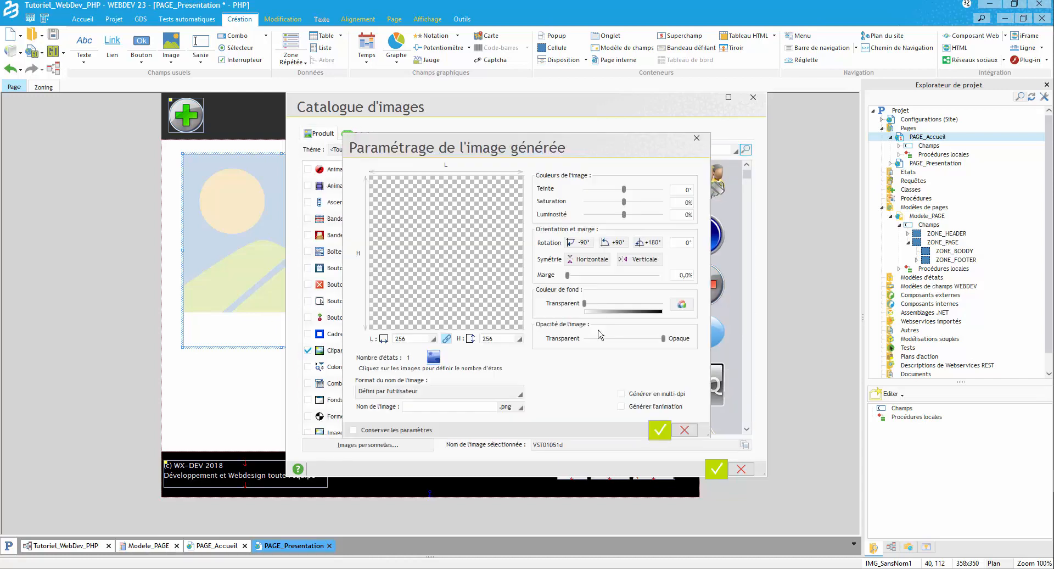
pyautogui.click(659, 430)
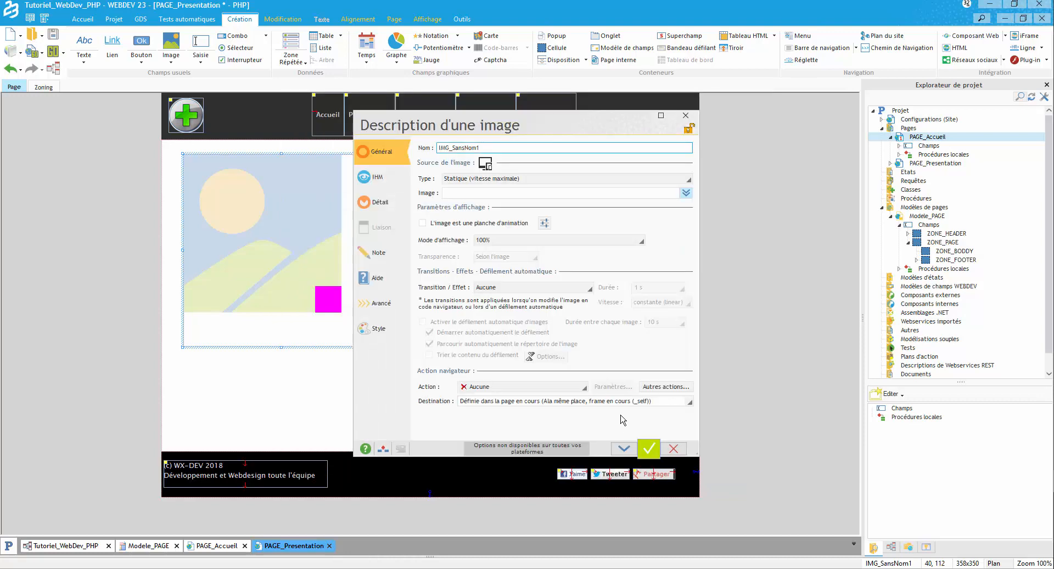
# - Place the speech bubble image in the site's slides directory, fit the field to the image size and validate its description
pyautogui.click(613, 411)
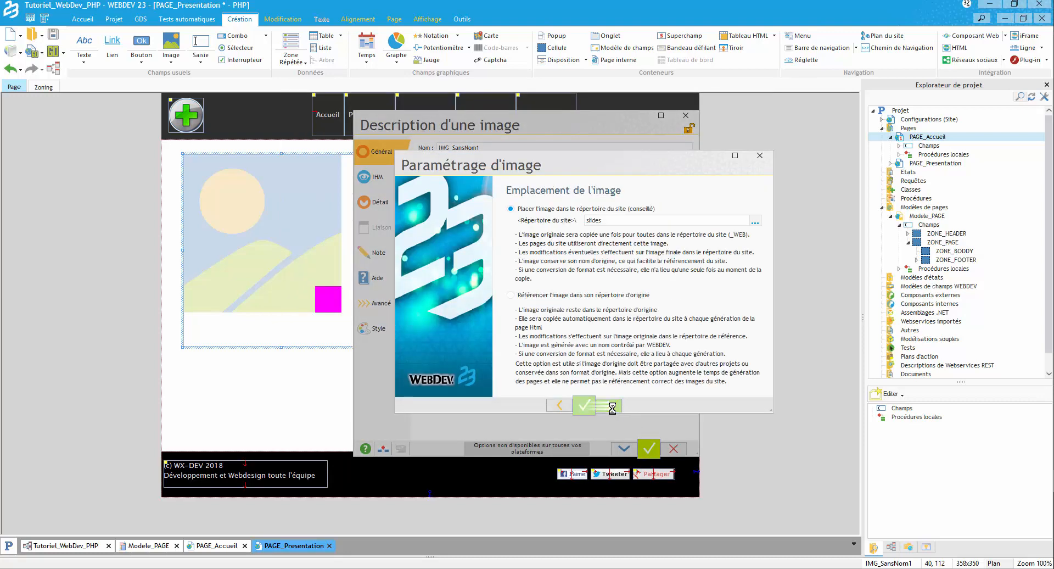
pyautogui.click(615, 411)
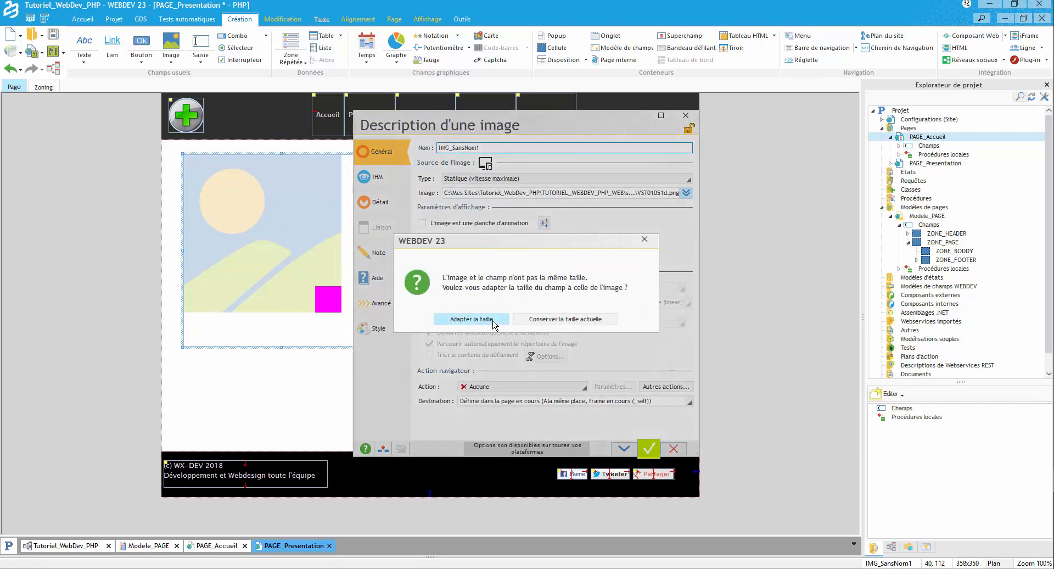
pyautogui.click(493, 320)
pyautogui.click(648, 449)
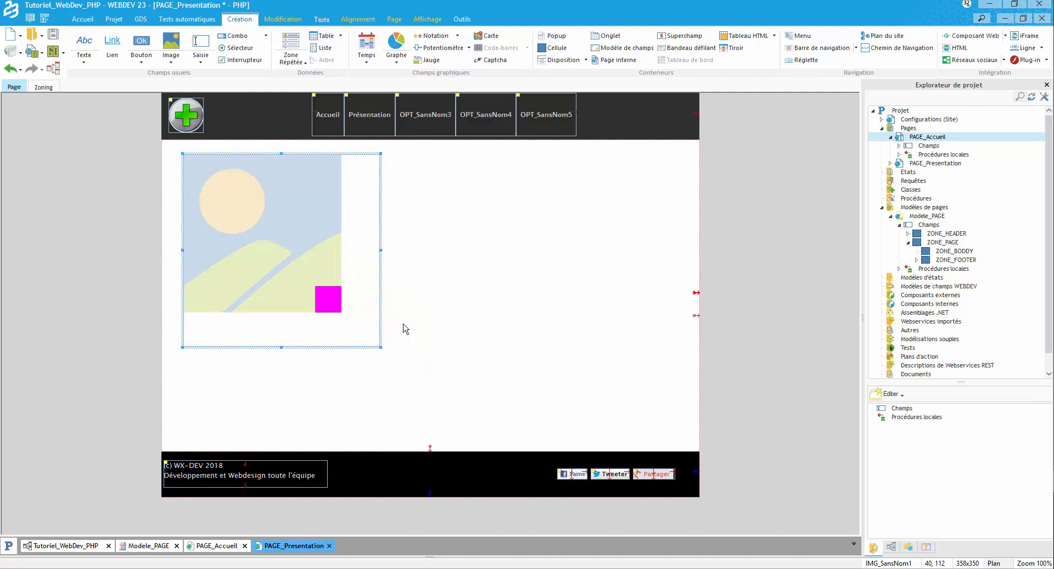
pyautogui.click(336, 245)
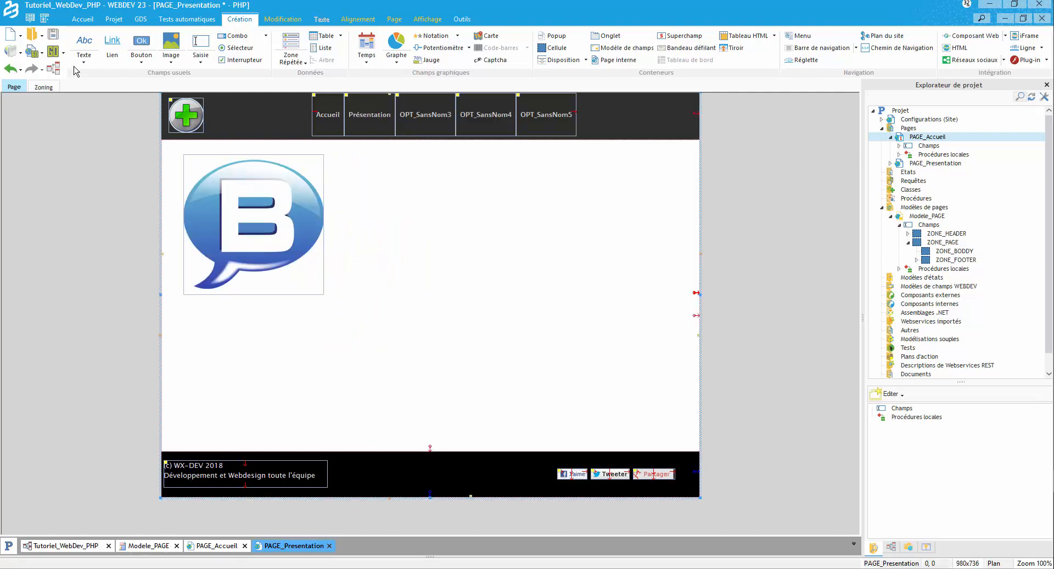
# - Run the site in the browser and examine the Lorem Ipsum text on the Accueil page
pyautogui.click(53, 51)
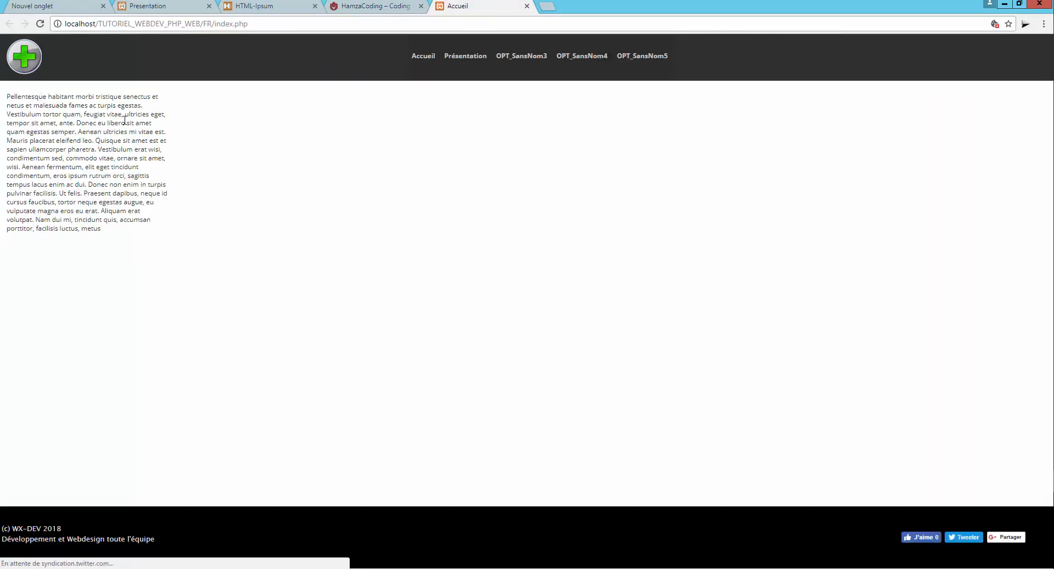
pyautogui.moveTo(27, 96); pyautogui.dragTo(122, 184)
pyautogui.click(233, 158)
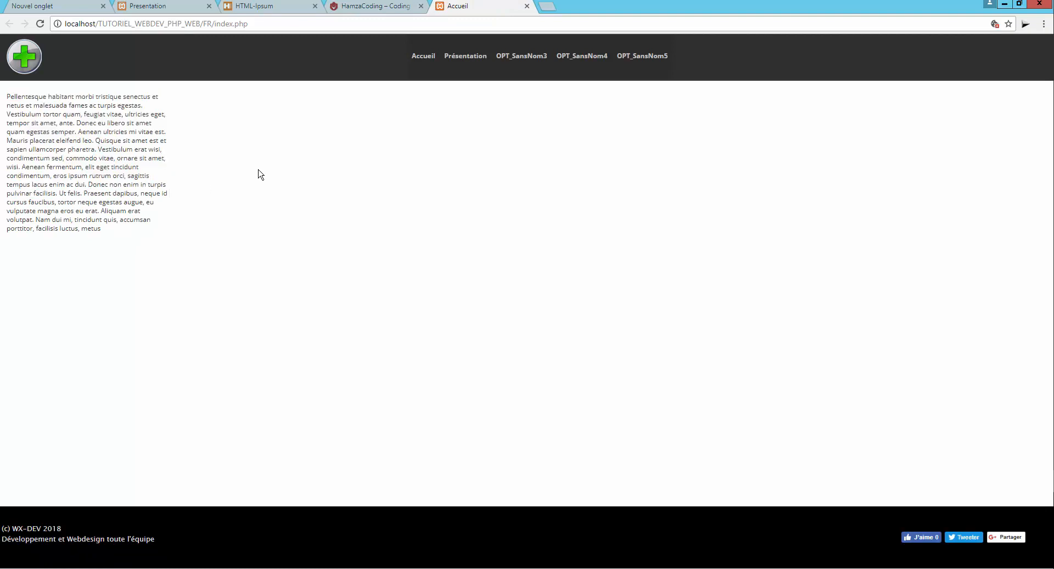
# - Test the header menu links between Présentation and Accueil, check the page address, and return to WEBDEV
pyautogui.click(465, 65)
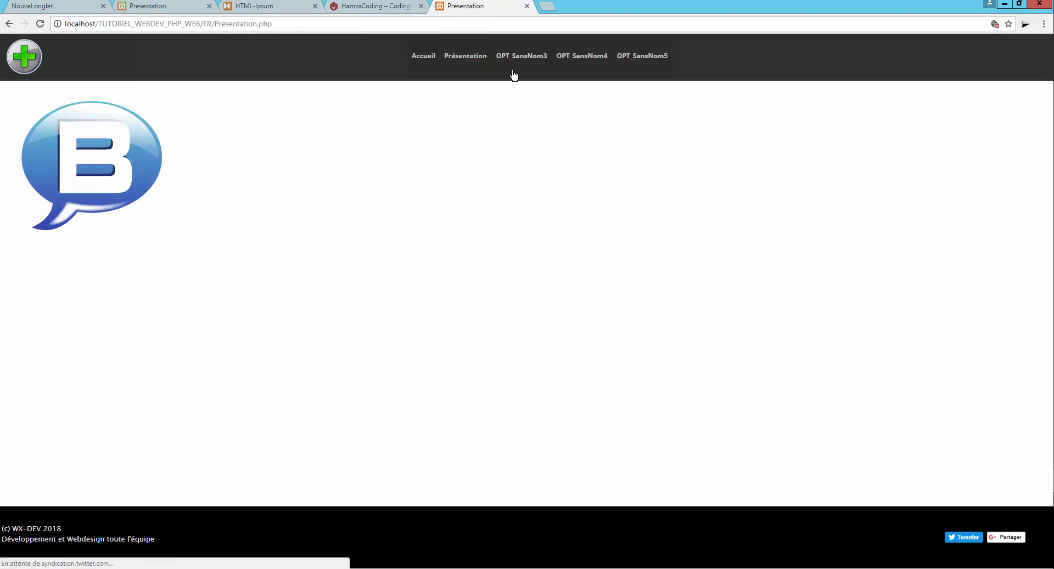
pyautogui.click(420, 62)
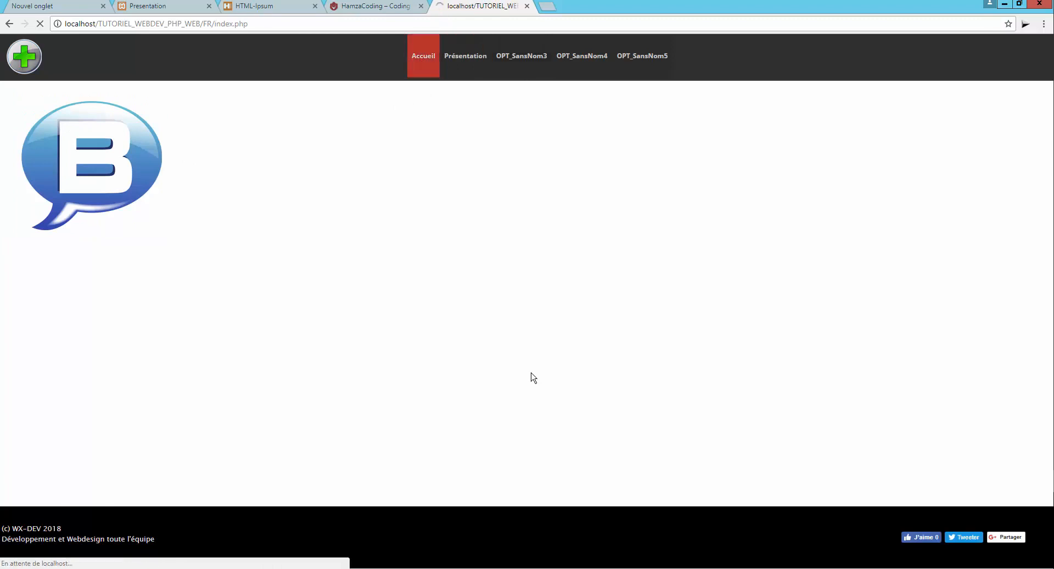
pyautogui.click(468, 64)
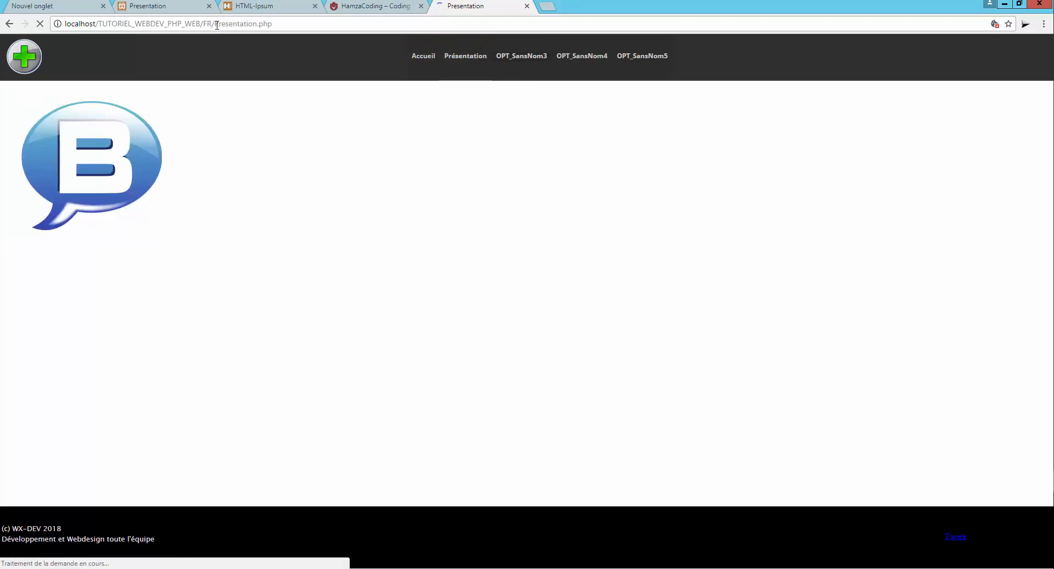
pyautogui.moveTo(216, 24); pyautogui.dragTo(294, 28)
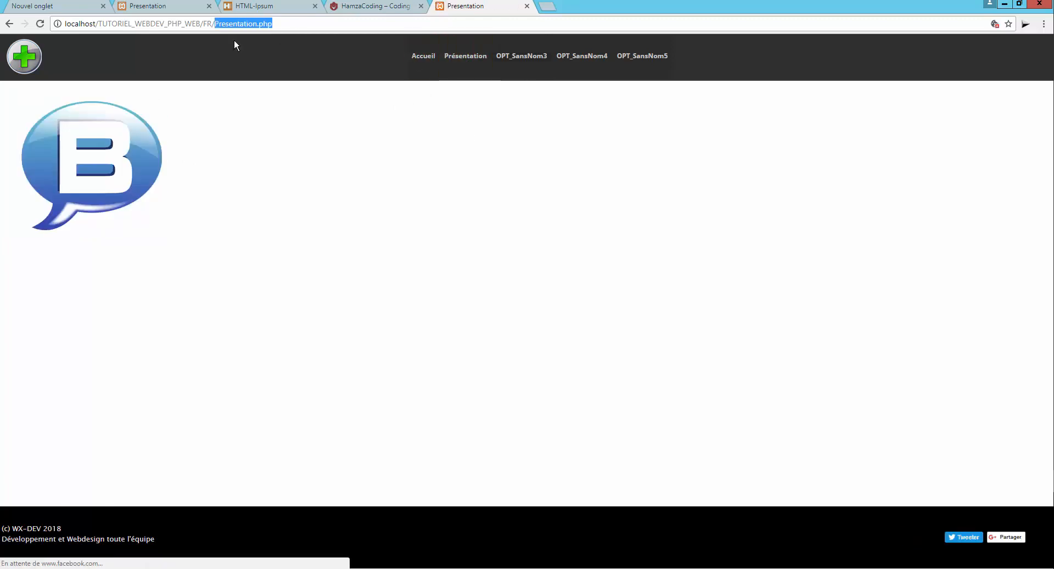
pyautogui.click(266, 27)
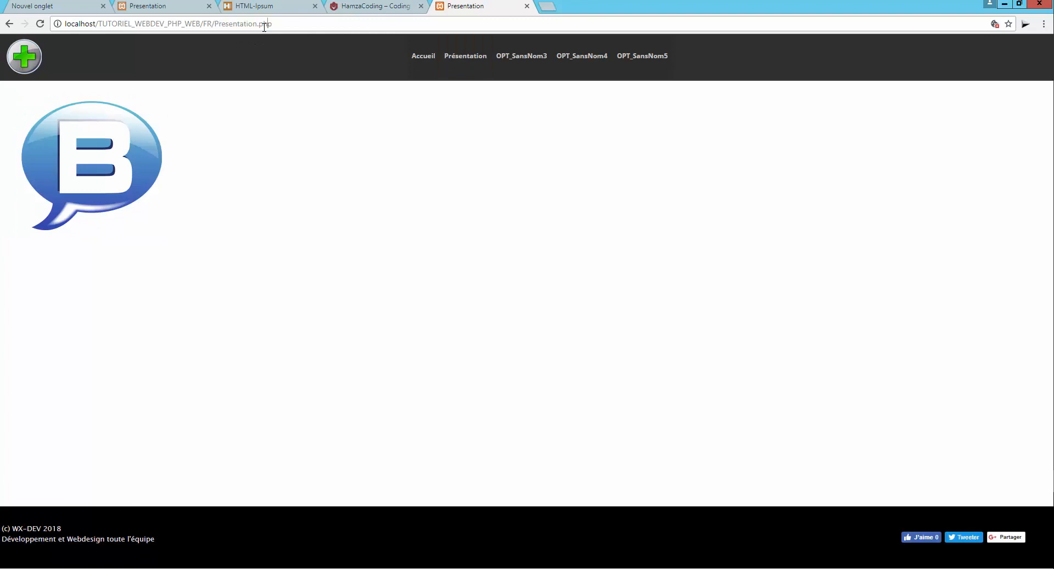
pyautogui.click(419, 63)
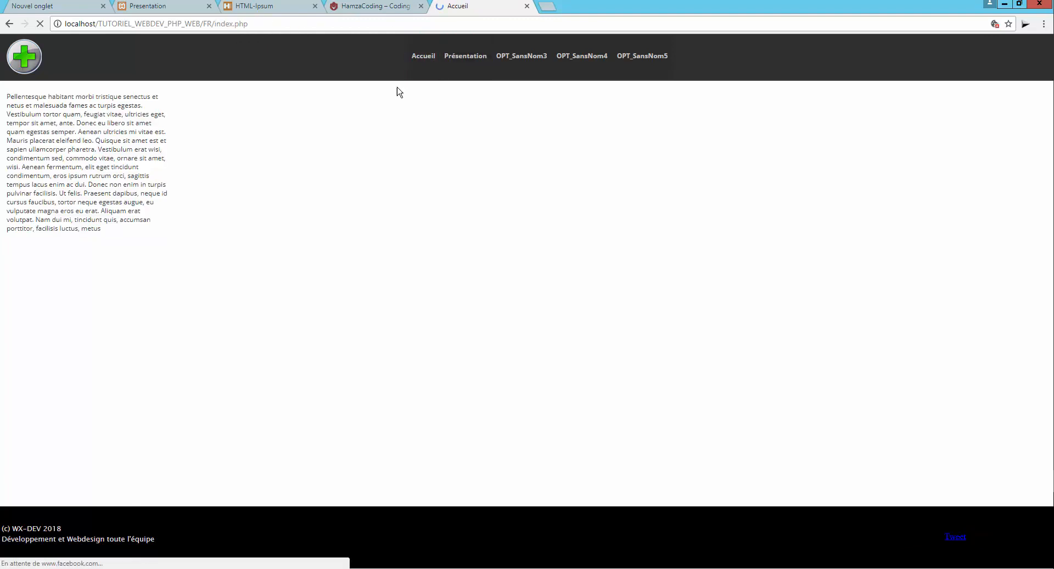
pyautogui.click(166, 568)
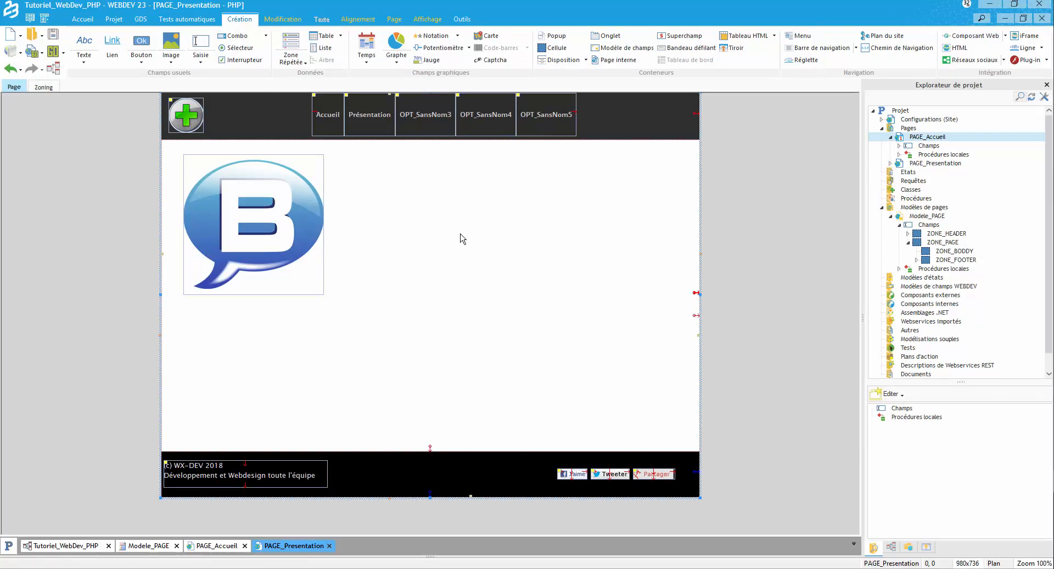
# - Open the Modele_PAGE template from the header menu field of PAGE_Presentation
pyautogui.rightClick(384, 130)
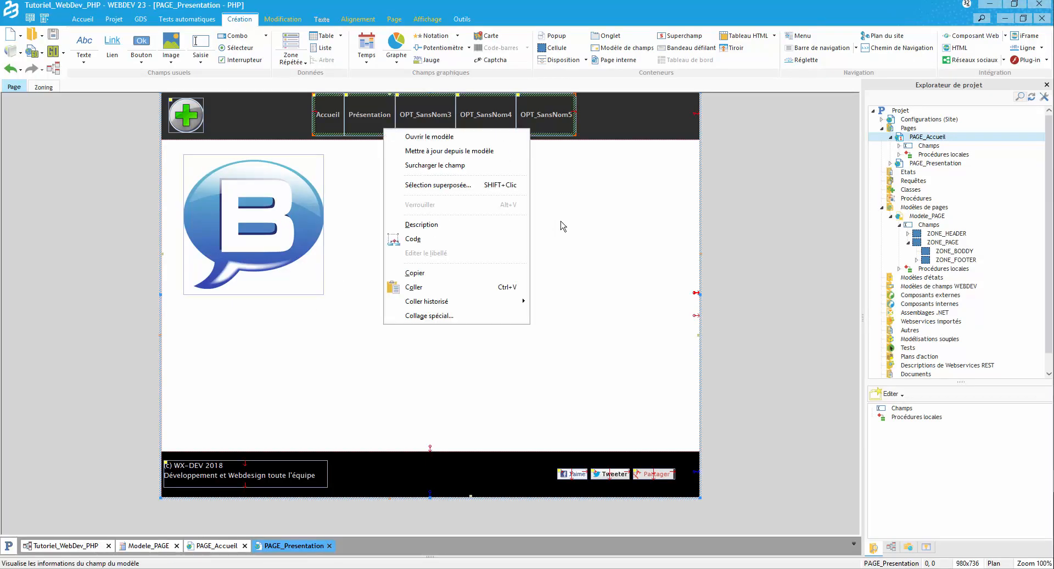
pyautogui.press('Escape')
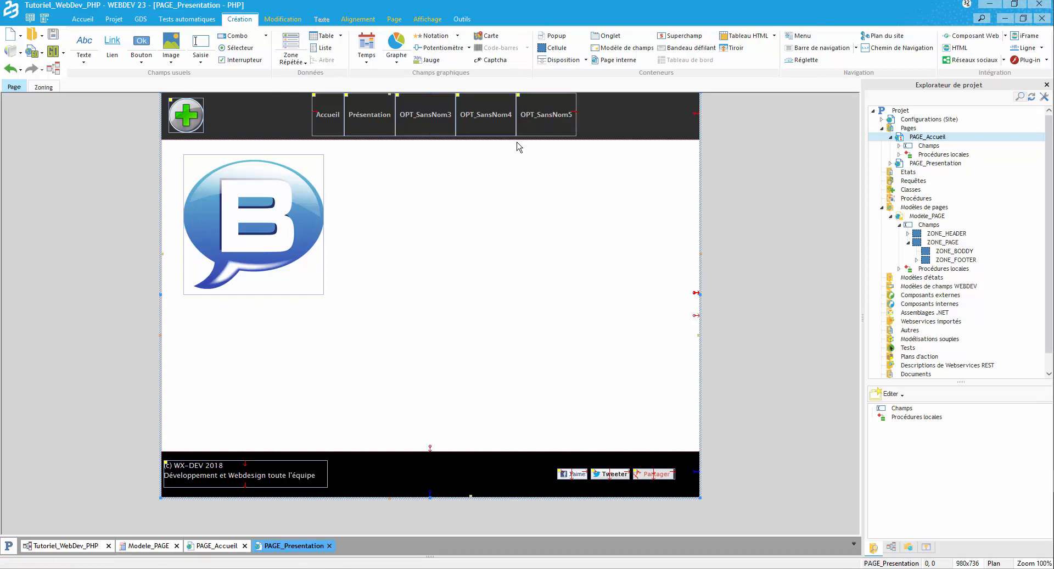
pyautogui.click(920, 216)
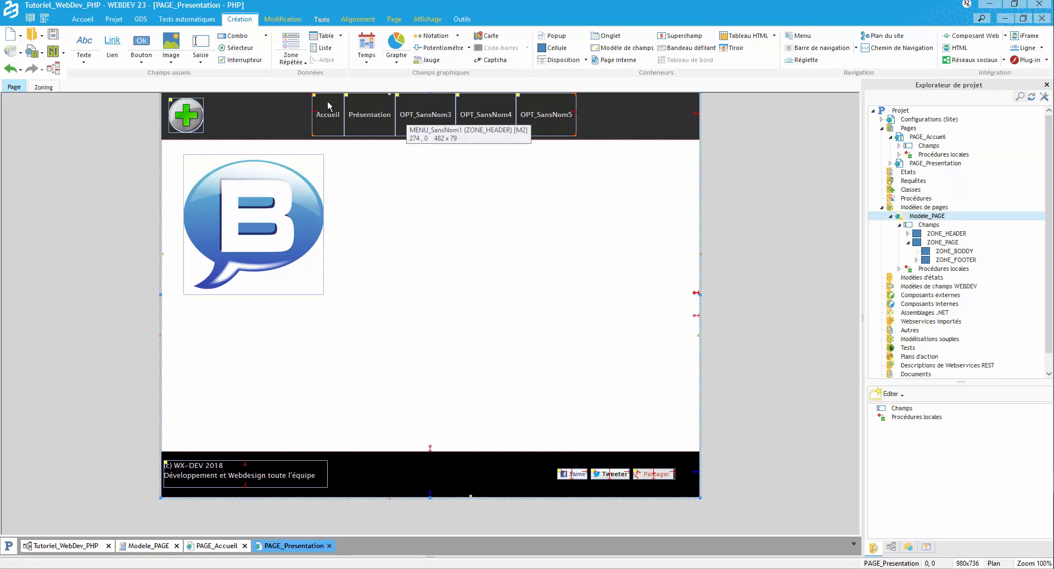
pyautogui.rightClick(350, 106)
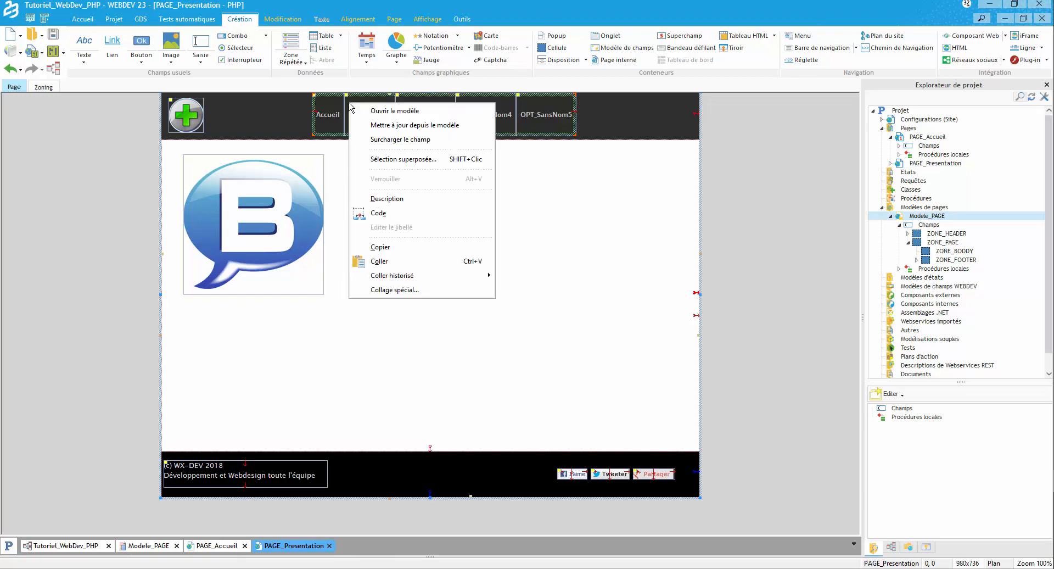
pyautogui.click(417, 111)
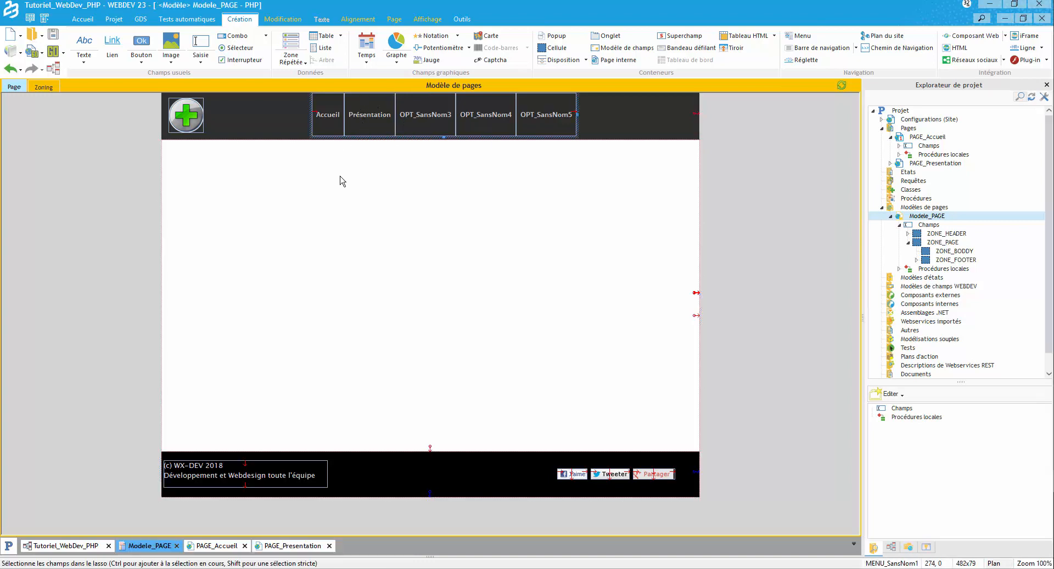
# - Set the background colour of ZONE_HEADER to a standard dark blue in the template's zoning view
pyautogui.click(44, 86)
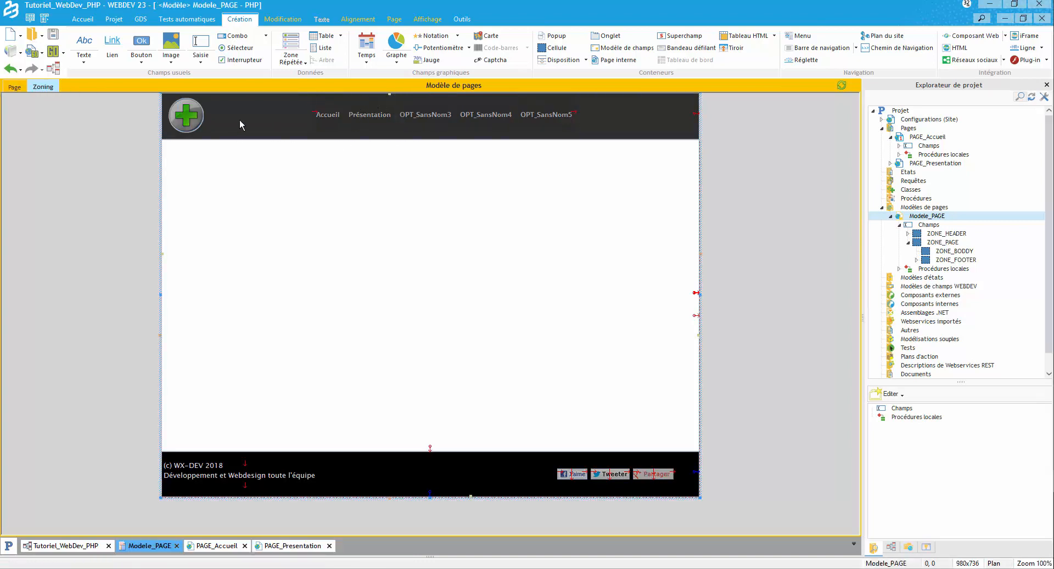
pyautogui.doubleClick(257, 122)
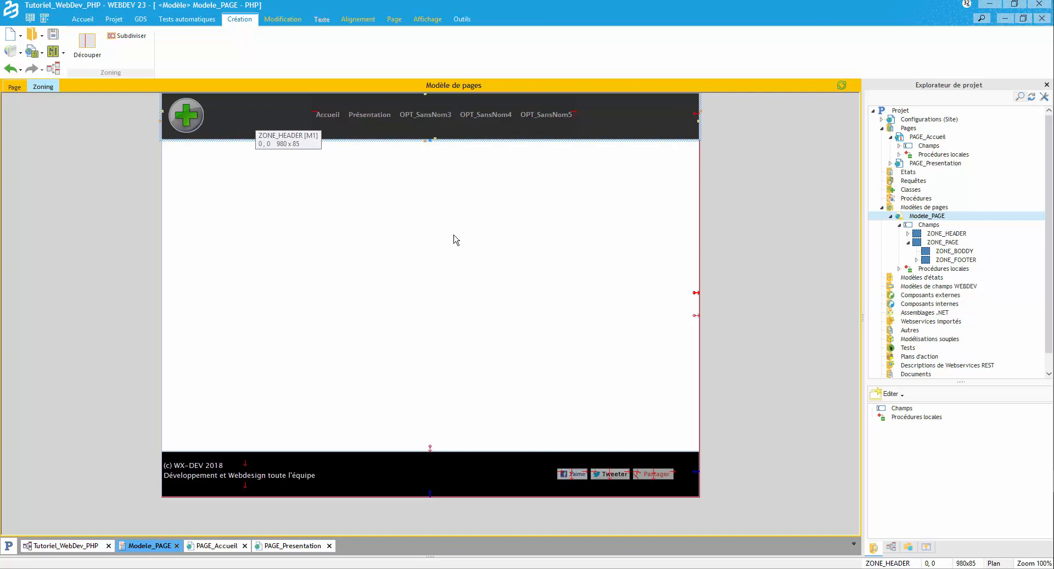
pyautogui.click(359, 329)
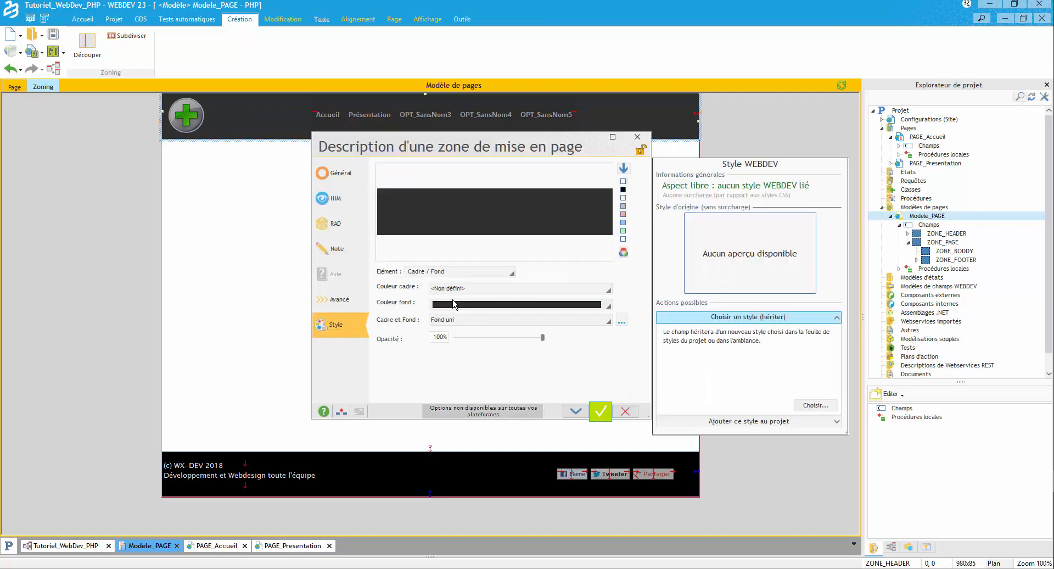
pyautogui.click(608, 305)
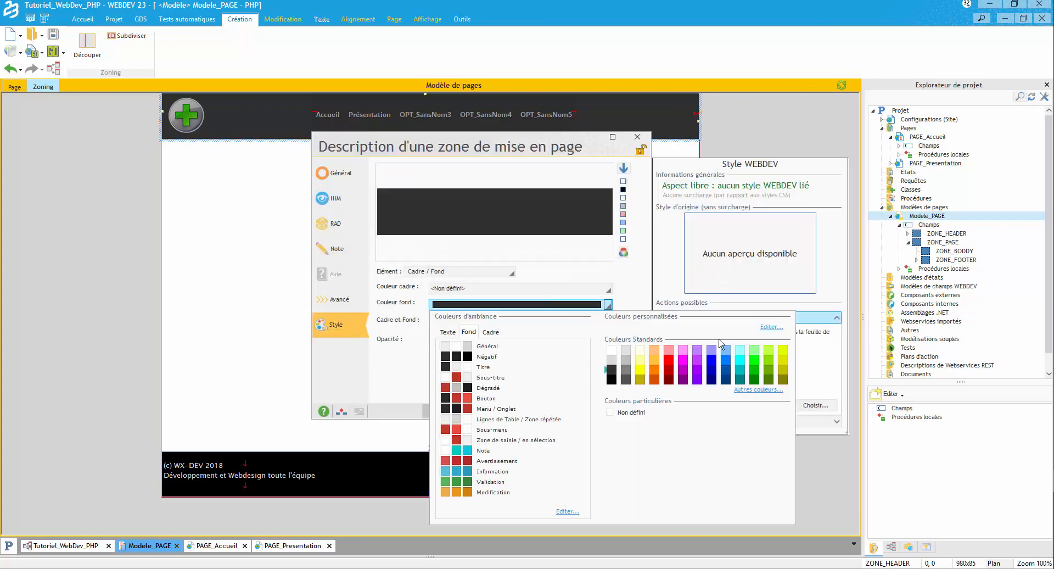
pyautogui.click(721, 382)
pyautogui.click(601, 411)
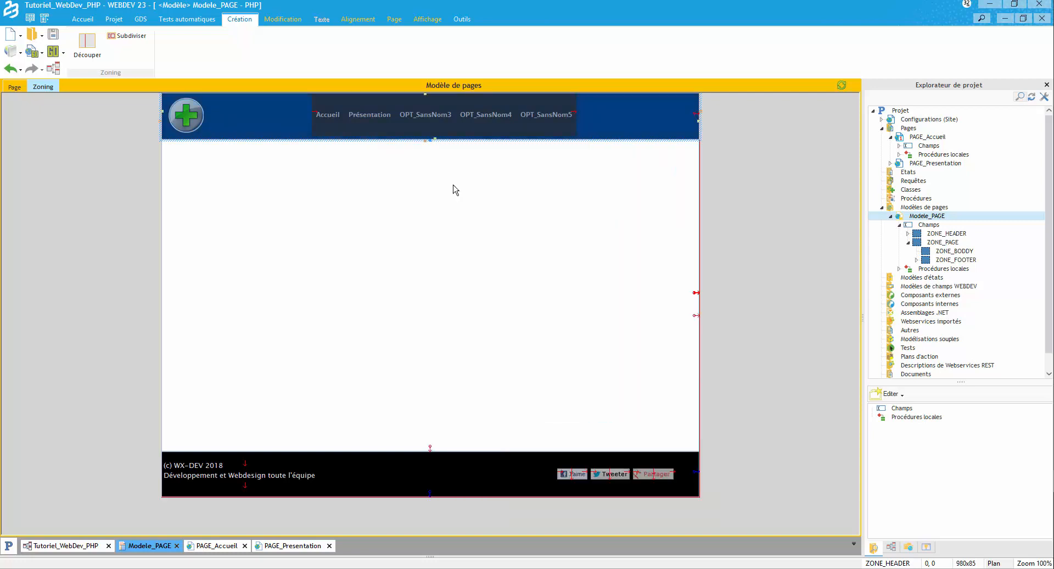
pyautogui.click(427, 189)
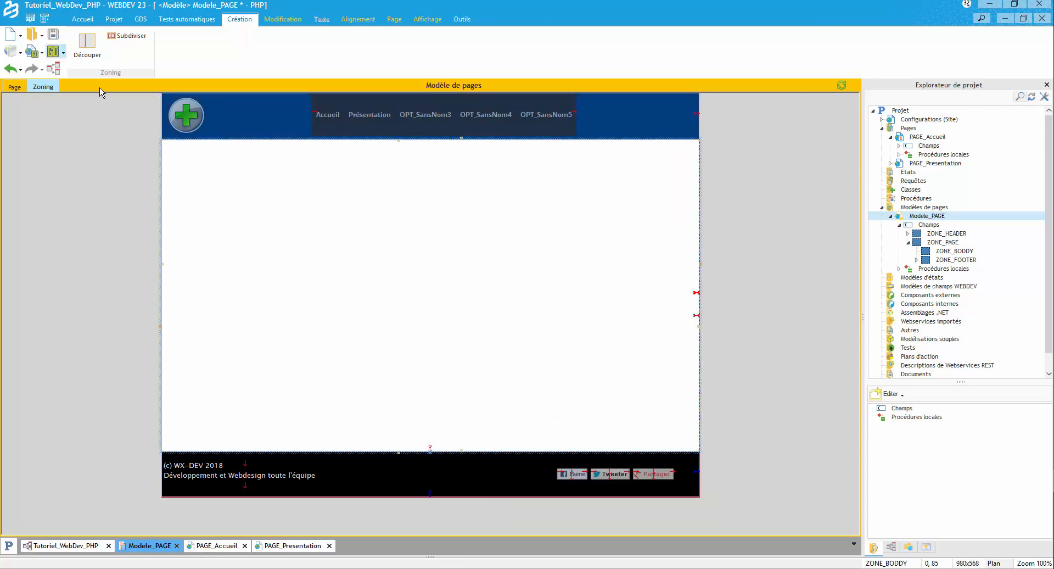
pyautogui.click(516, 124)
# - Return to the template's page view and apply the MENU_CSS_Simple style to the header menu
pyautogui.click(14, 87)
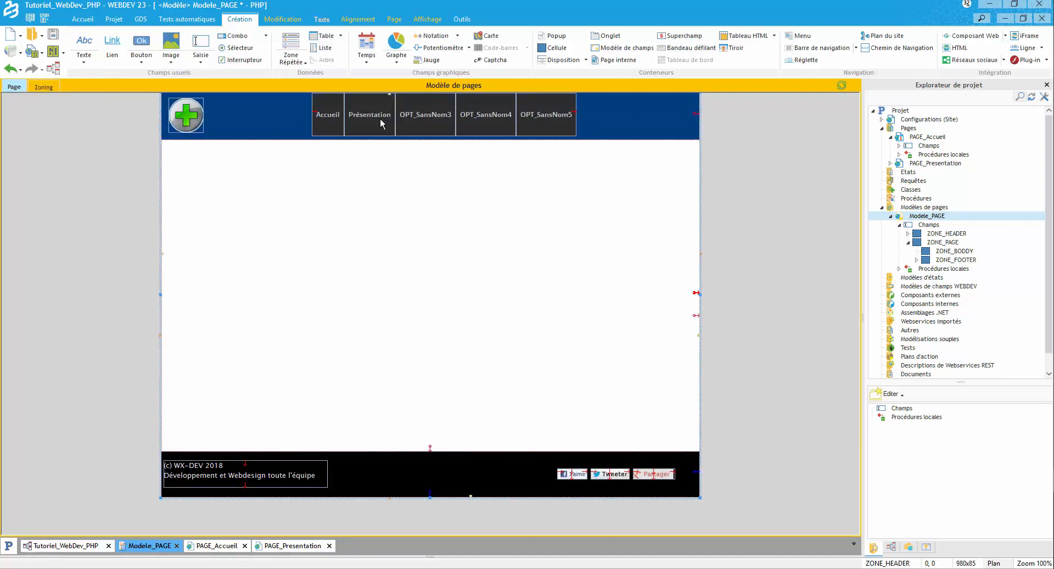
pyautogui.click(381, 117)
pyautogui.rightClick(382, 121)
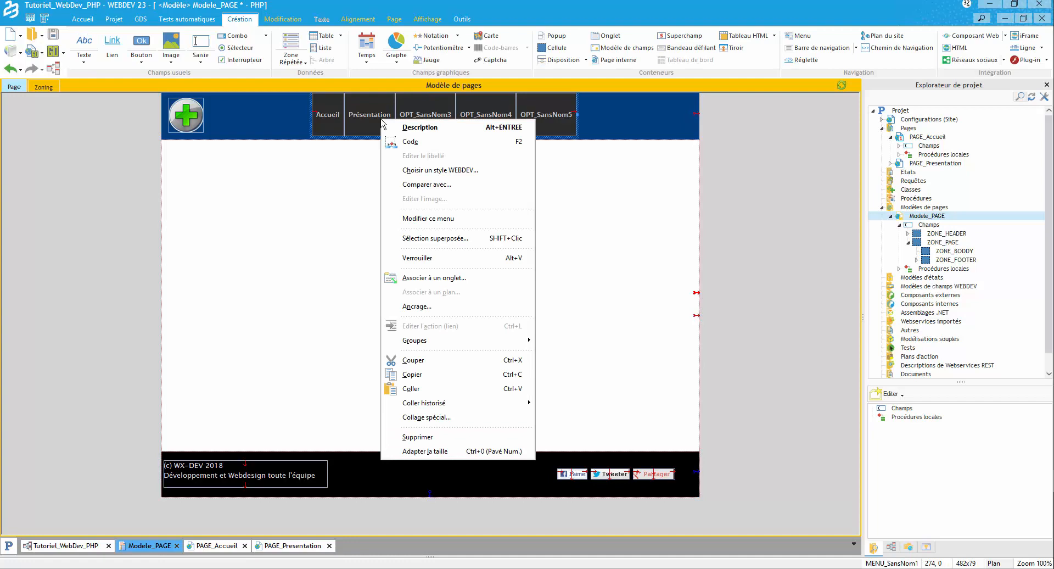
pyautogui.click(436, 172)
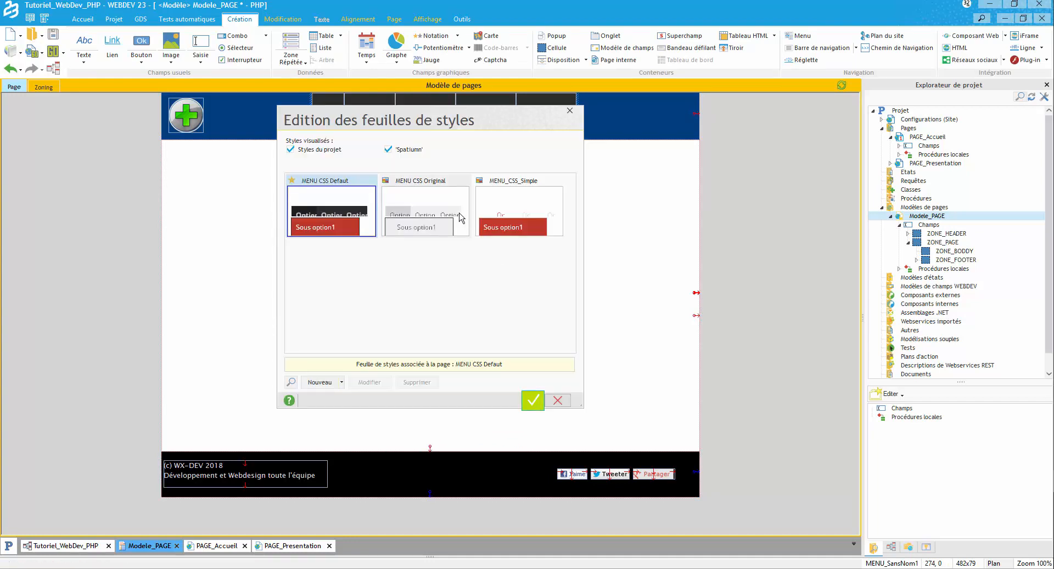
pyautogui.click(531, 198)
pyautogui.click(534, 399)
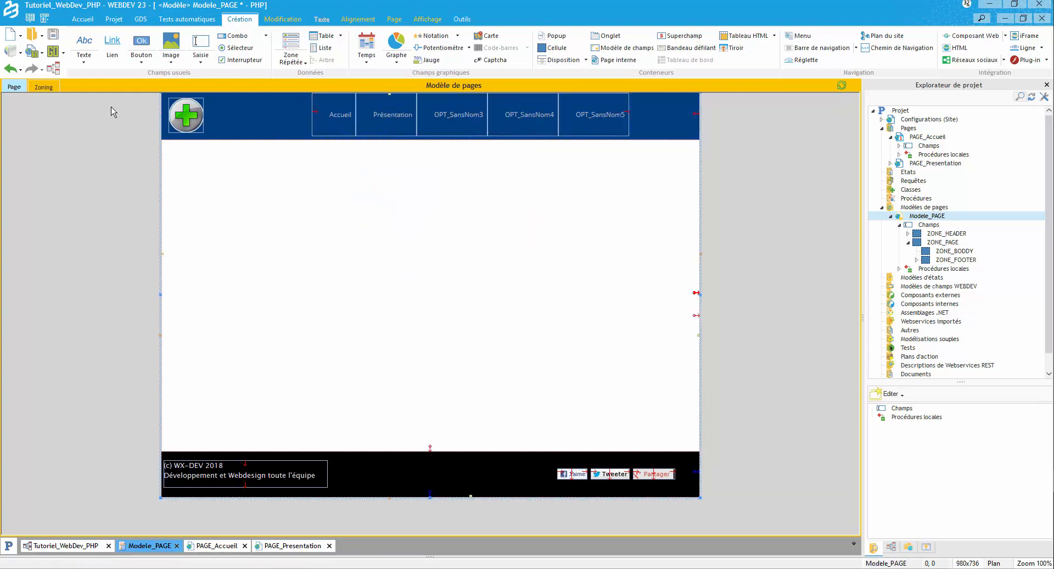
# - Save the template and update PAGE_Presentation and PAGE_Accueil from it
pyautogui.click(53, 34)
pyautogui.click(842, 86)
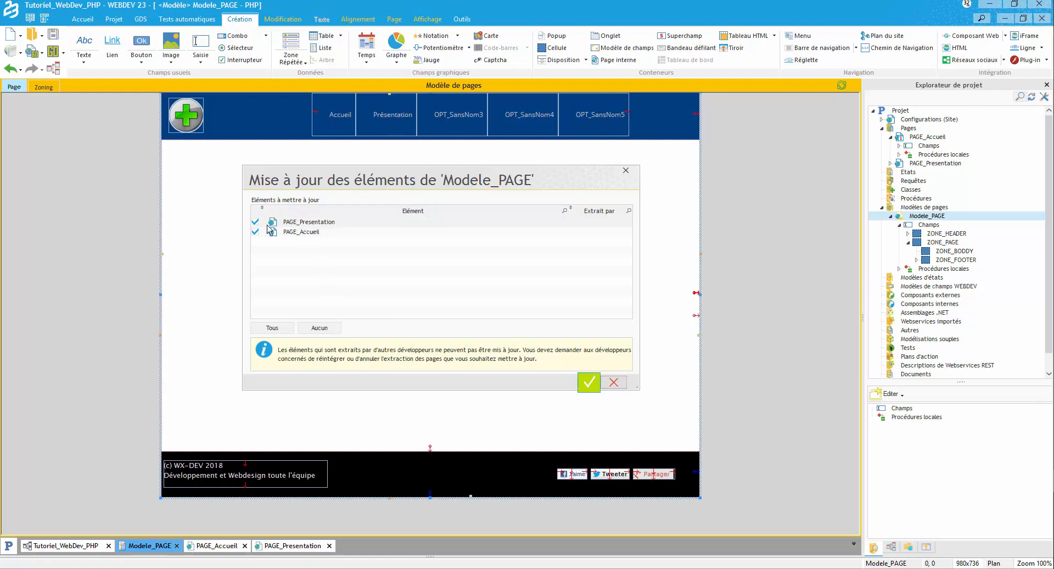
pyautogui.click(591, 383)
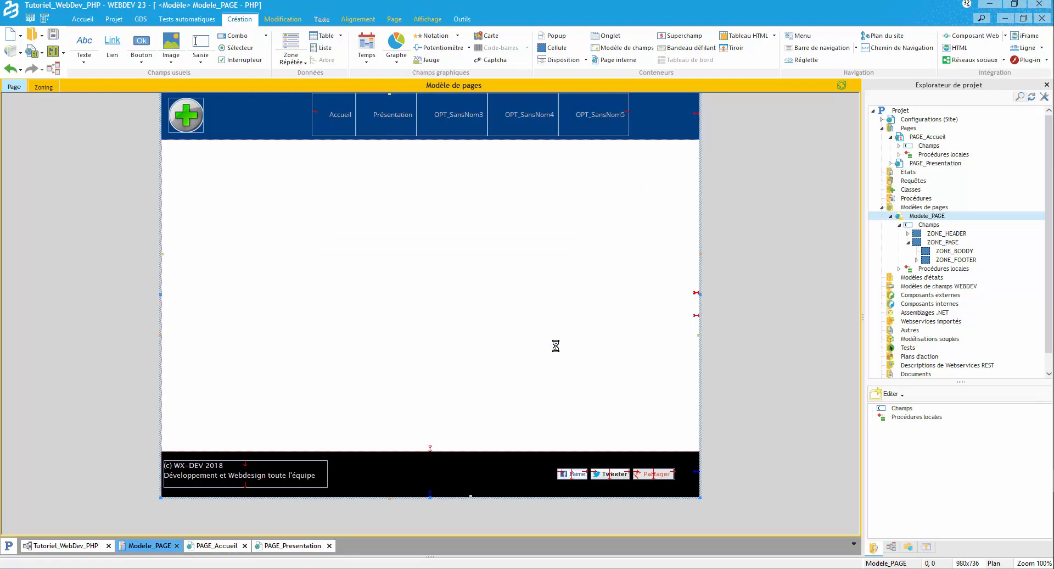
# - Run the site, check the restyled header on Accueil and Présentation, close the test page and return to WEBDEV
pyautogui.click(58, 56)
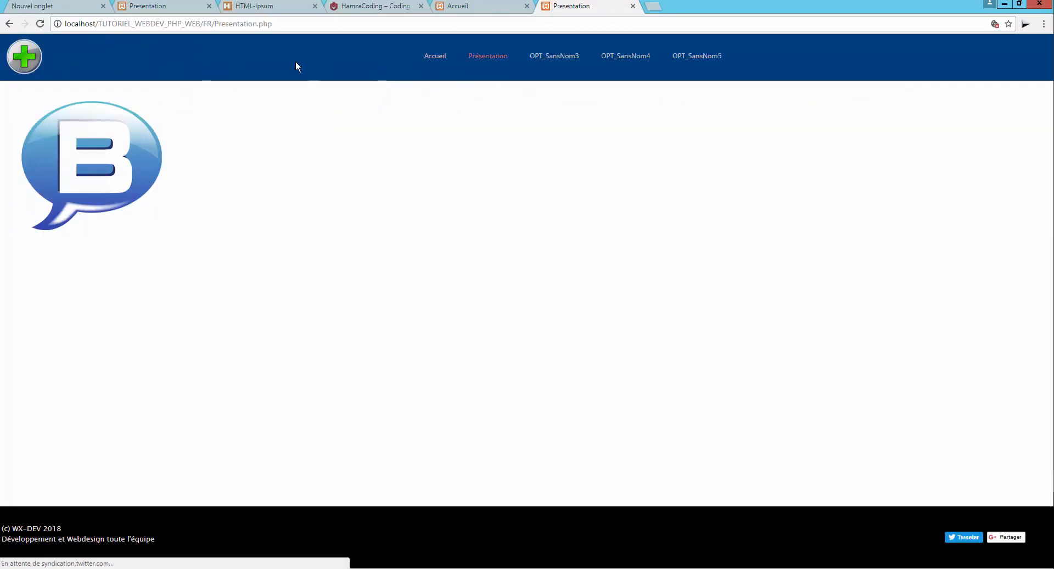
pyautogui.click(436, 57)
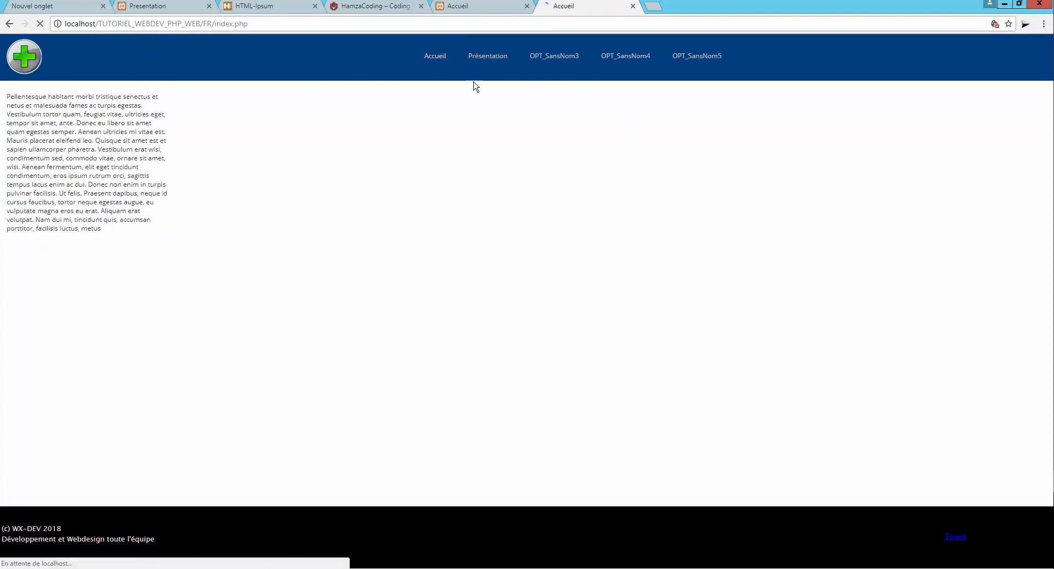
pyautogui.click(495, 57)
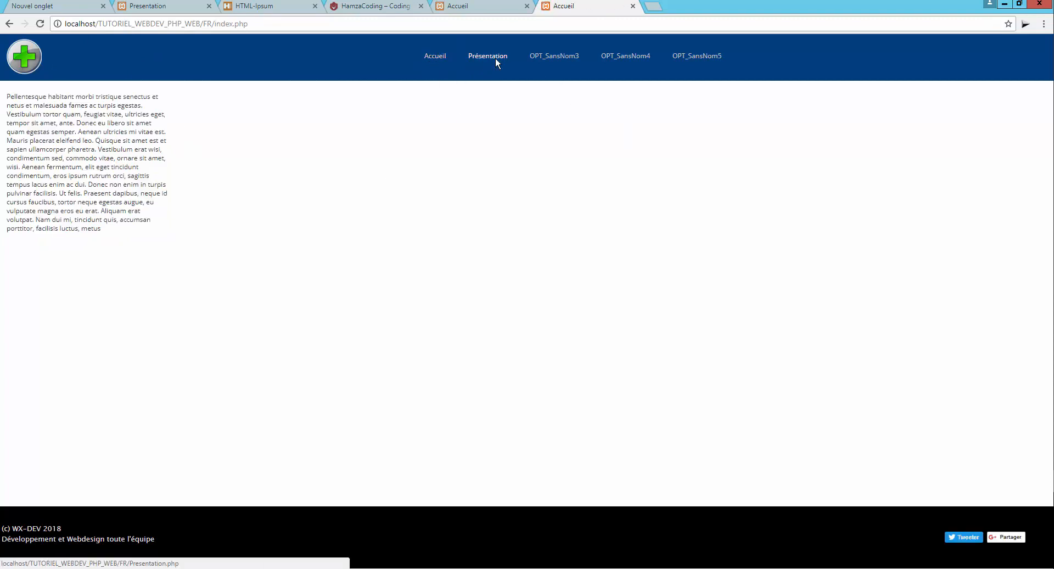
pyautogui.click(633, 6)
pyautogui.click(1004, 4)
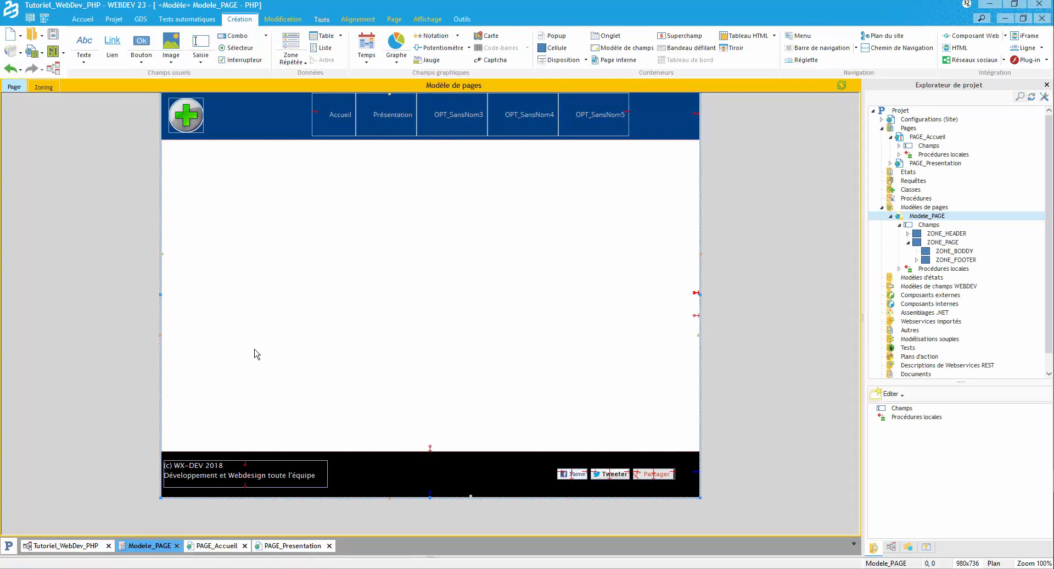
# - On PAGE_Accueil, place a Cellule field in the middle of the black footer and reduce it to 150x46
pyautogui.click(215, 544)
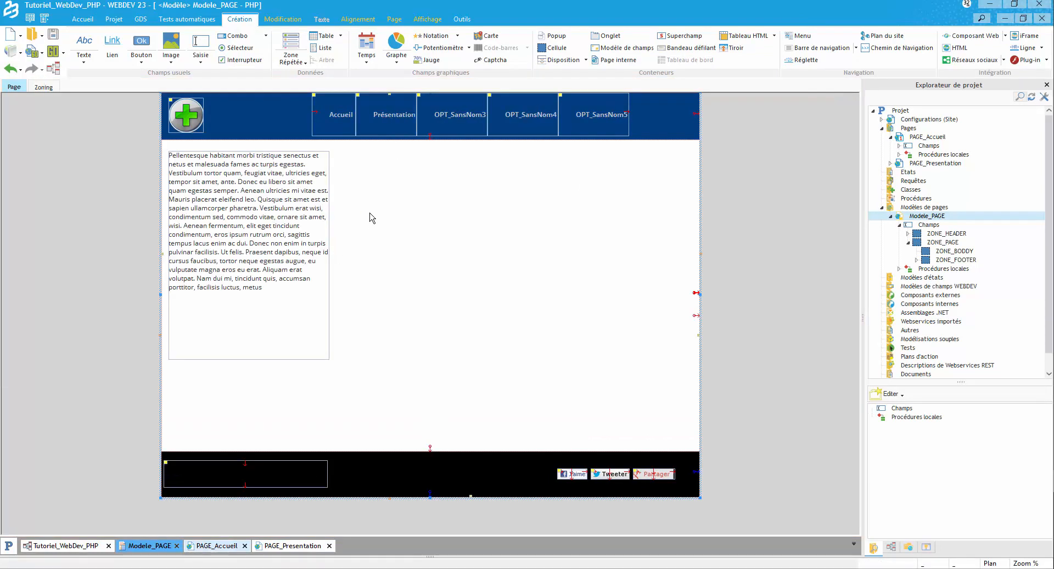
pyautogui.click(44, 87)
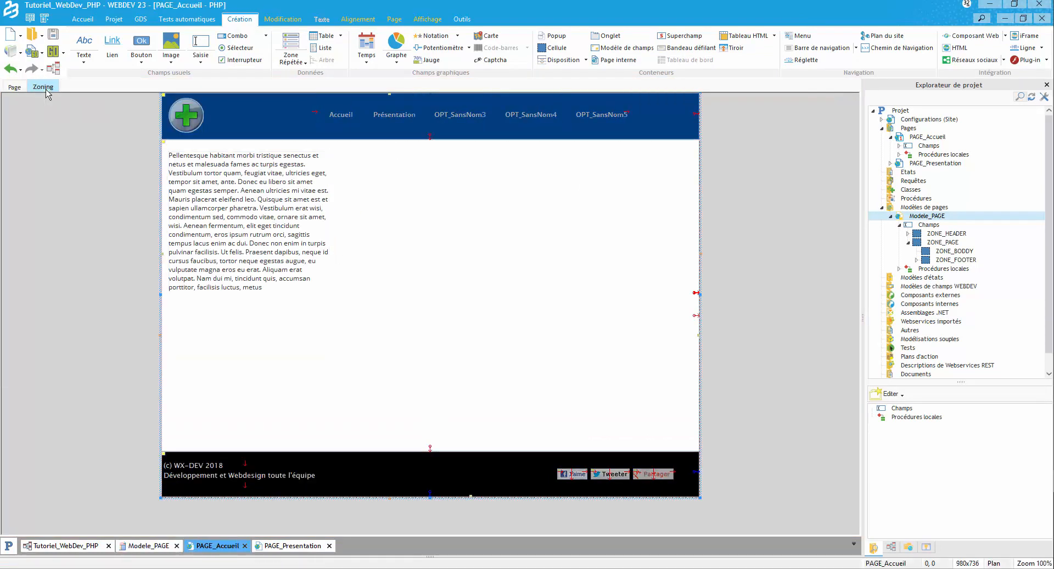
pyautogui.click(14, 87)
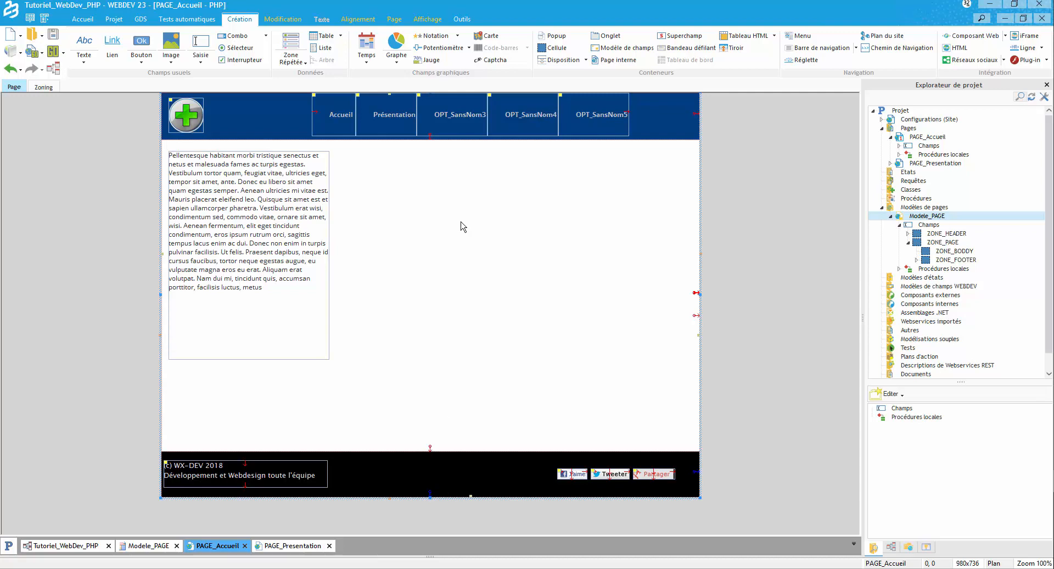
pyautogui.click(550, 47)
pyautogui.click(404, 477)
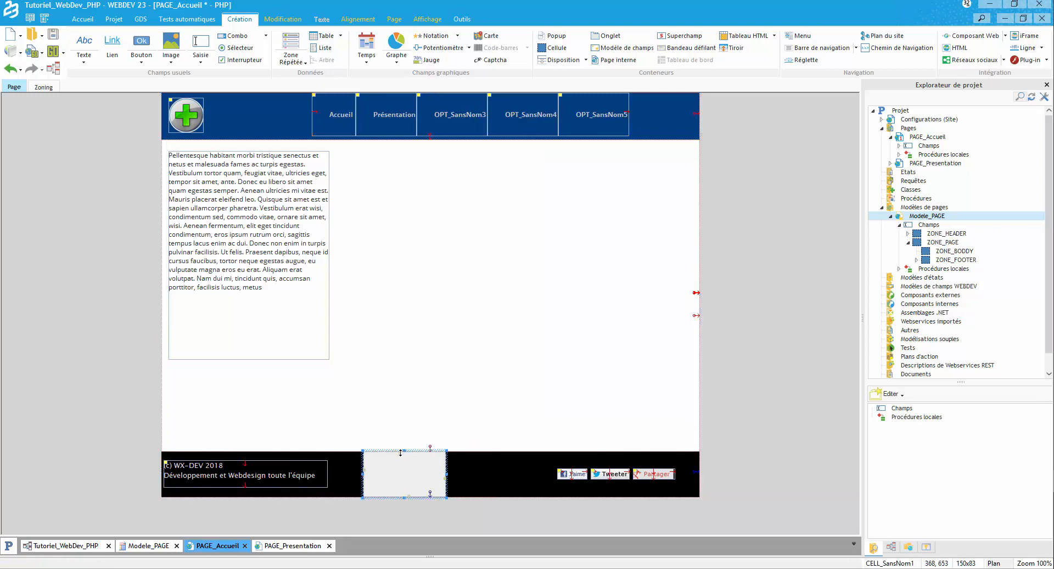
pyautogui.moveTo(404, 451); pyautogui.dragTo(387, 476)
# - Set the footer cell's anchoring so it stays centred in both directions, and move it to the footer's horizontal centre
pyautogui.rightClick(395, 480)
pyautogui.click(431, 328)
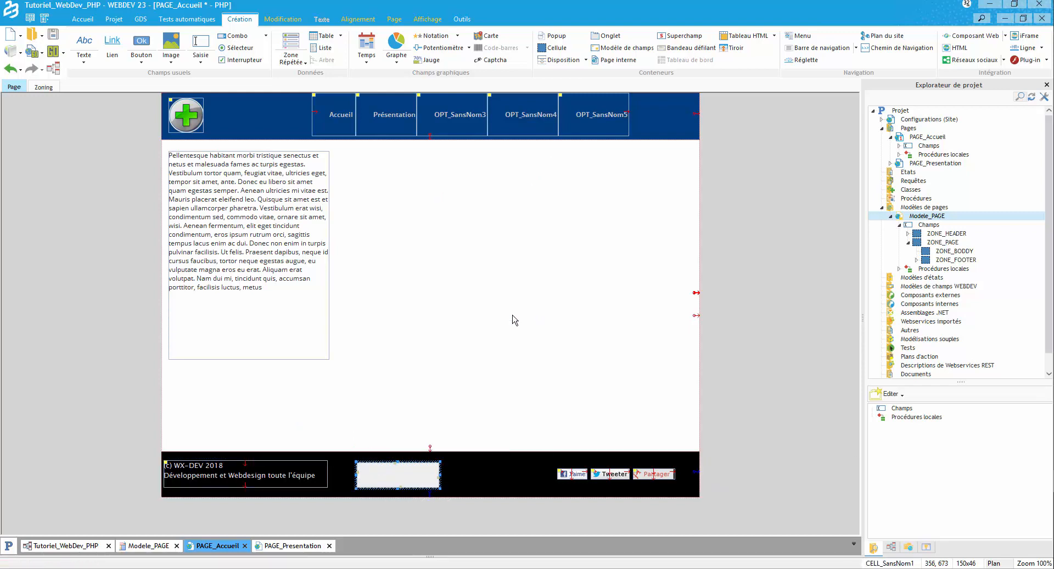
pyautogui.click(581, 285)
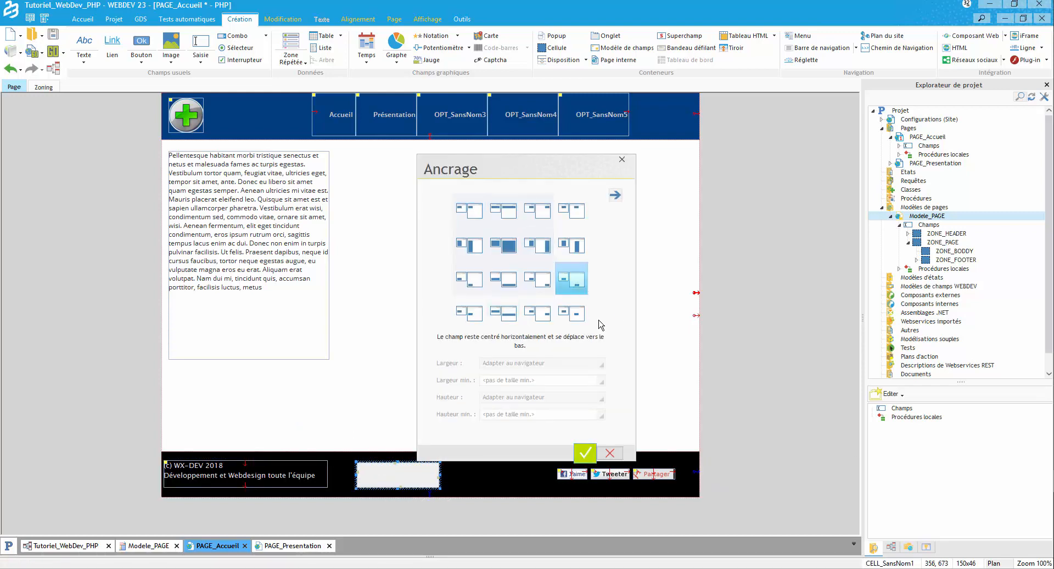
pyautogui.click(566, 315)
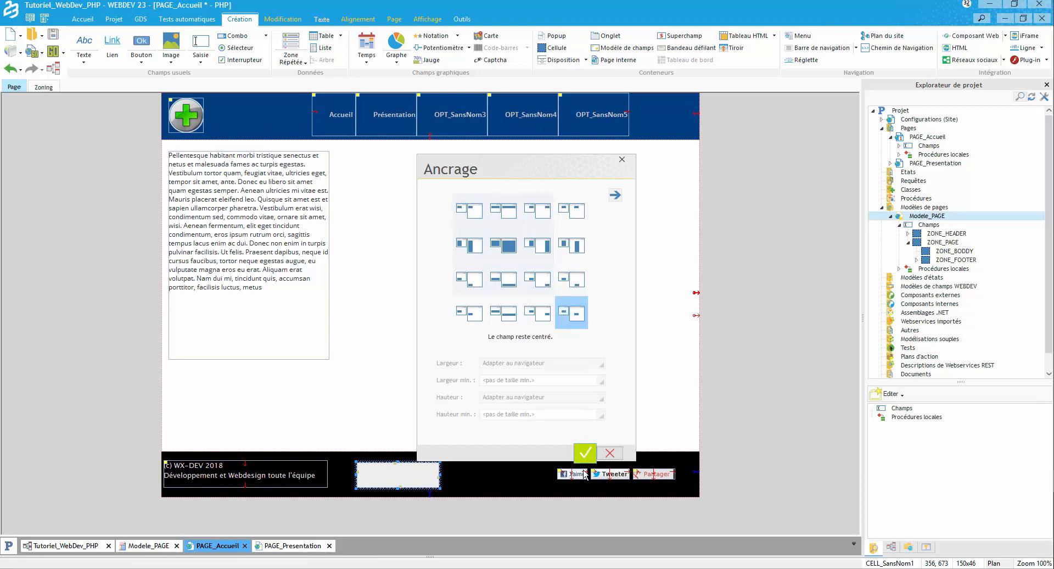
pyautogui.click(585, 453)
pyautogui.moveTo(411, 481); pyautogui.dragTo(436, 482)
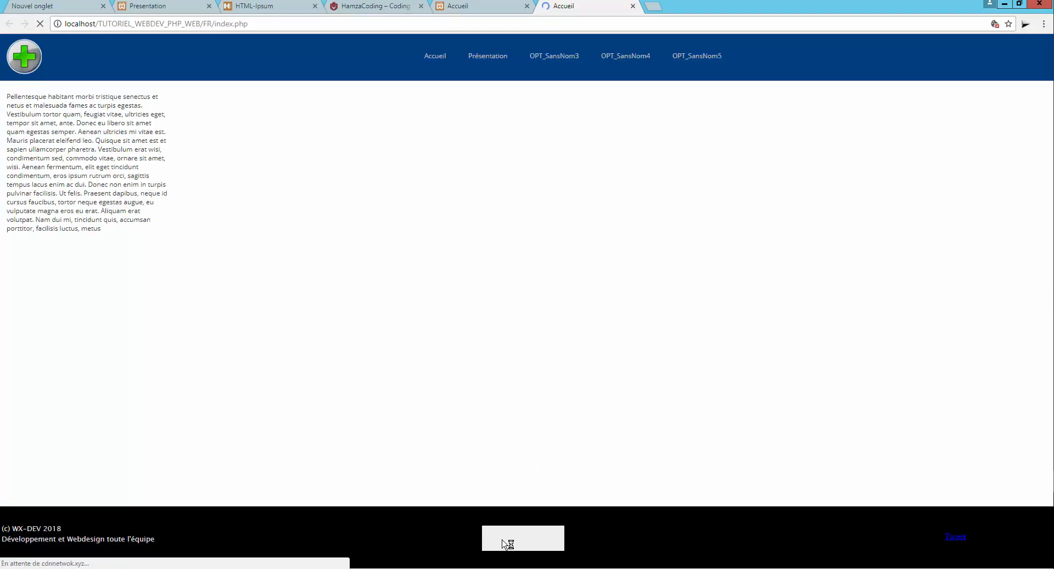
# - Run PAGE_Accueil in the browser and resize the window to check how the anchored footer cell behaves
pyautogui.click(1019, 4)
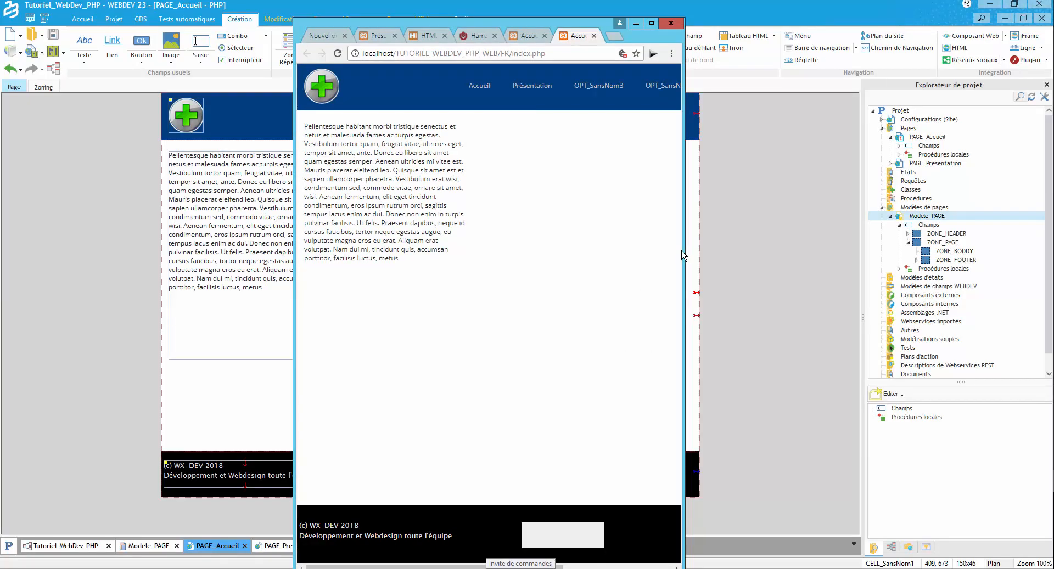
pyautogui.moveTo(767, 252); pyautogui.dragTo(838, 251)
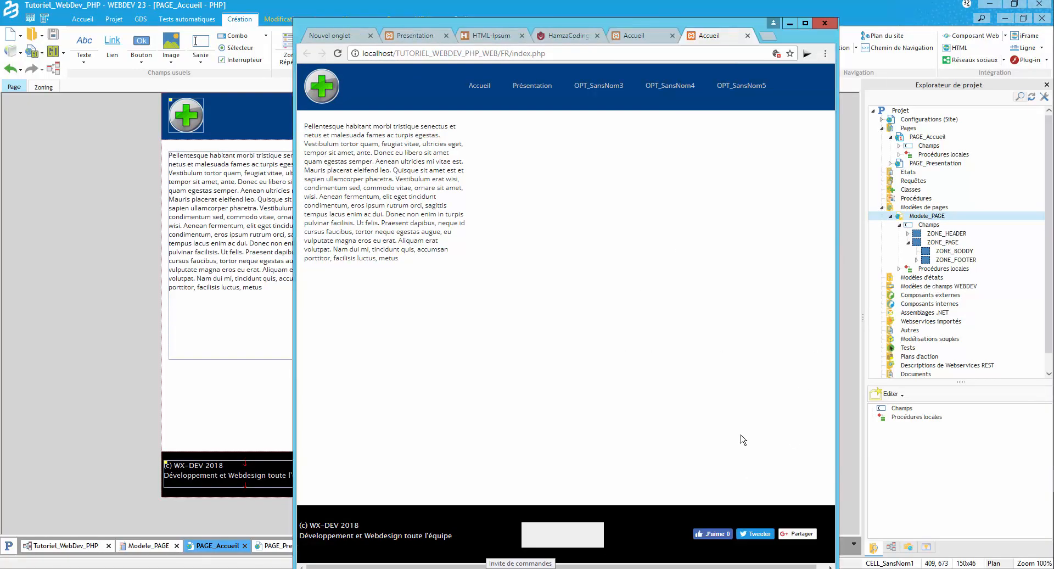
pyautogui.moveTo(756, 21); pyautogui.dragTo(753, 5)
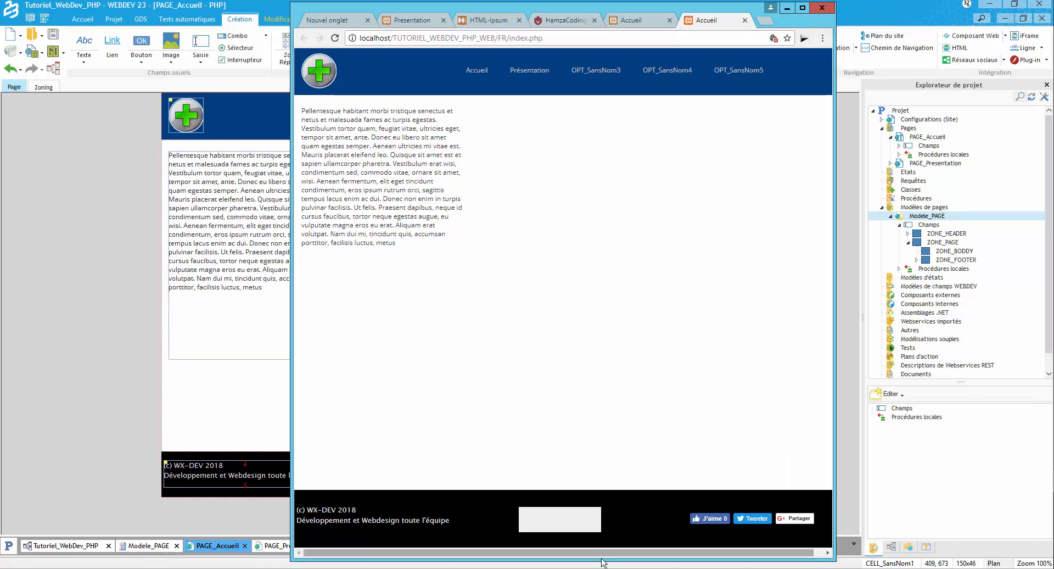
pyautogui.moveTo(603, 560); pyautogui.dragTo(599, 481)
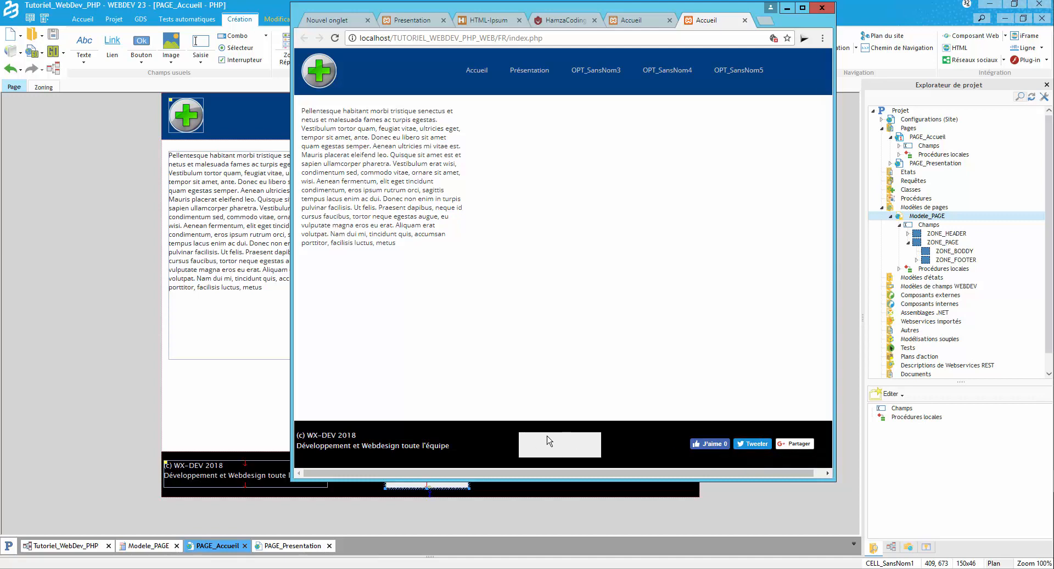
# - Compare the footers of Présentation and Accueil, check Accueil in a maximized window, and return to WEBDEV
pyautogui.click(536, 78)
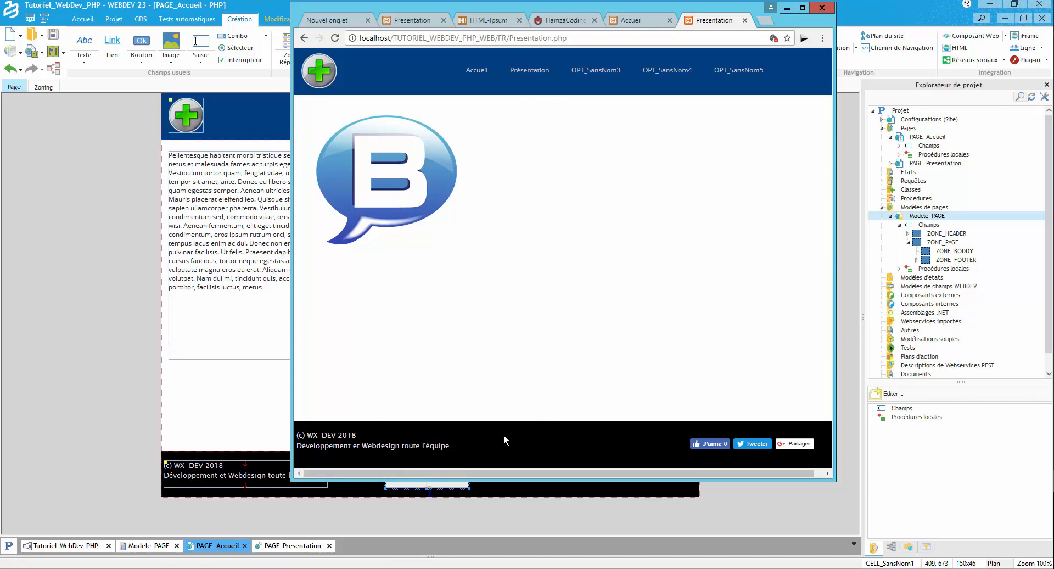
pyautogui.click(486, 76)
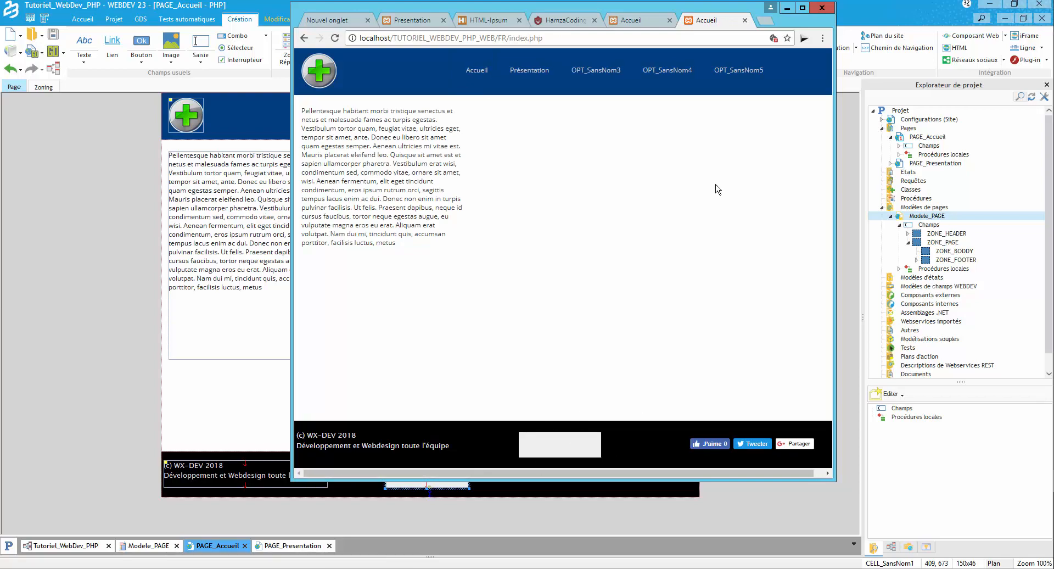
pyautogui.click(803, 7)
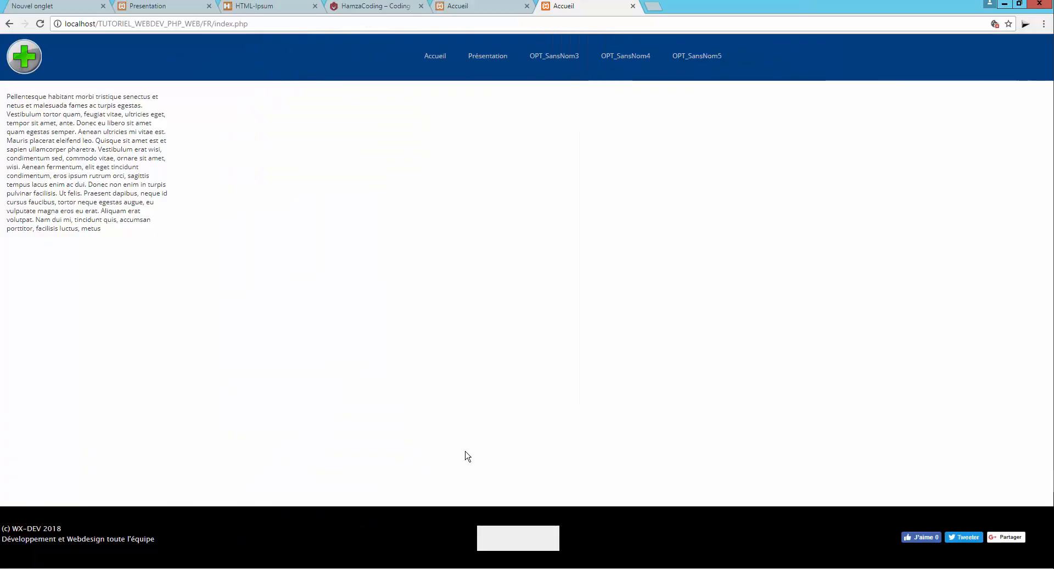
pyautogui.click(1005, 5)
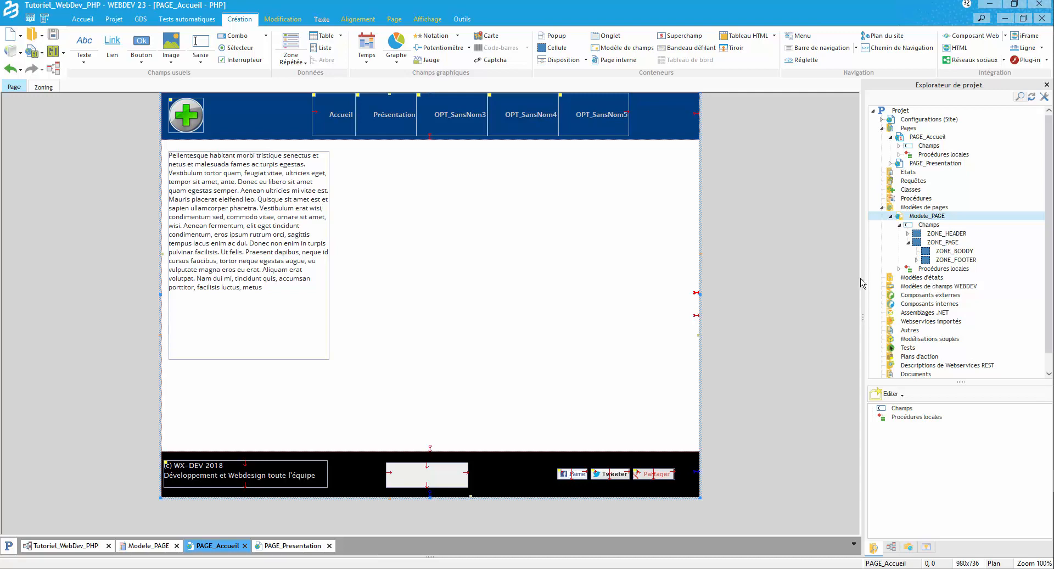
pyautogui.click(924, 281)
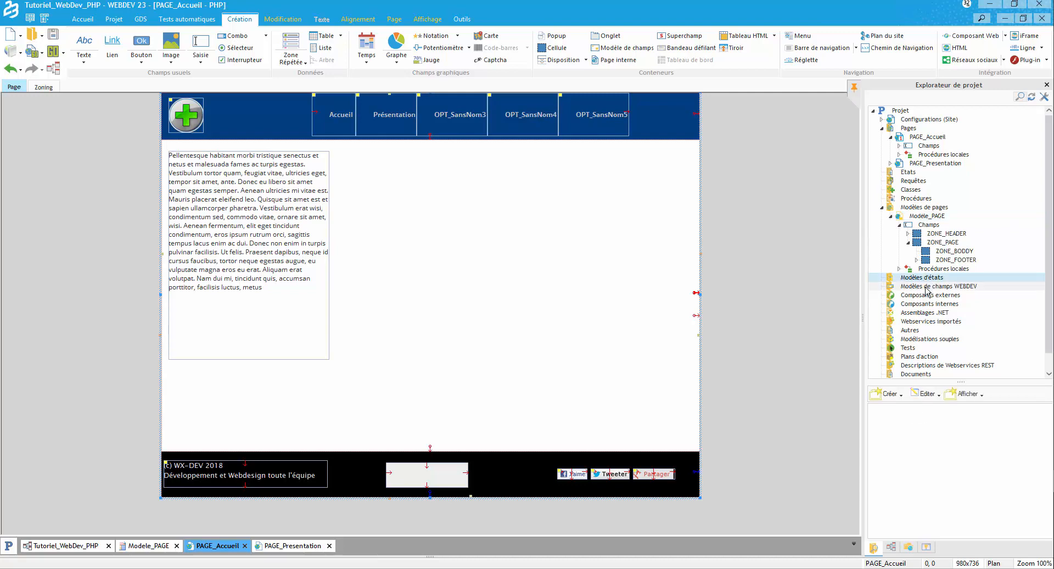
pyautogui.click(939, 286)
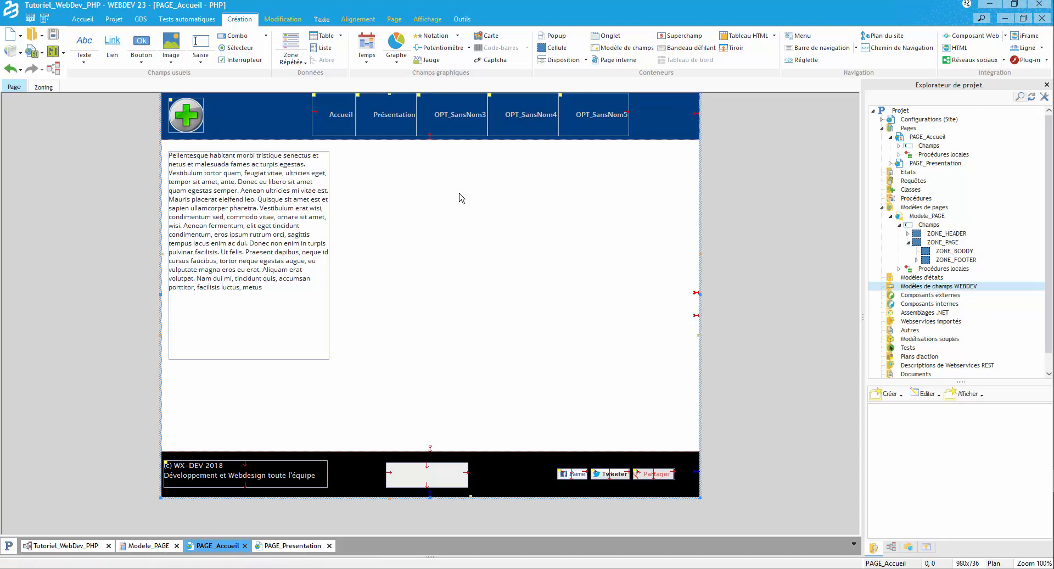
pyautogui.click(392, 20)
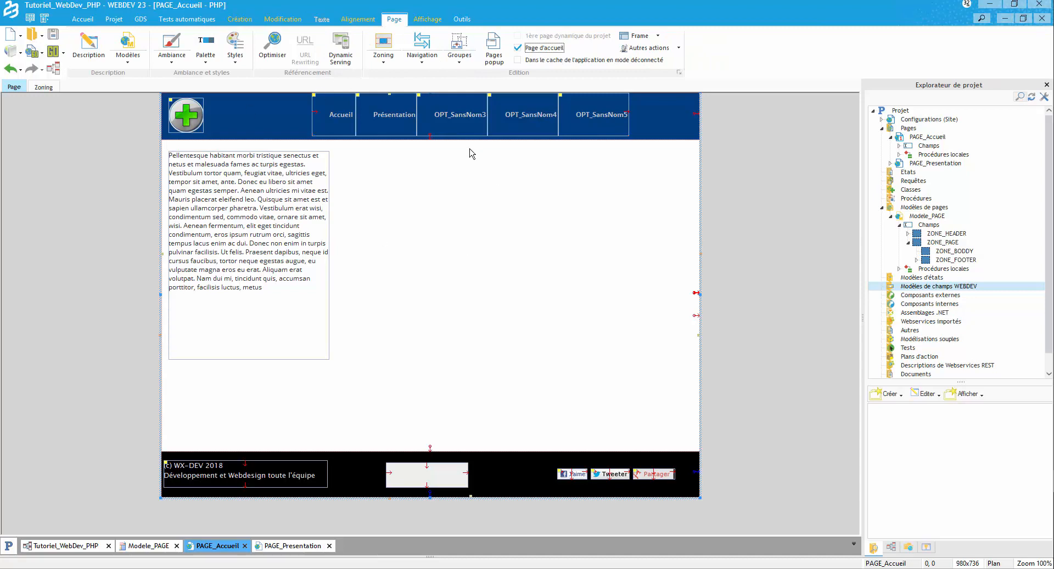